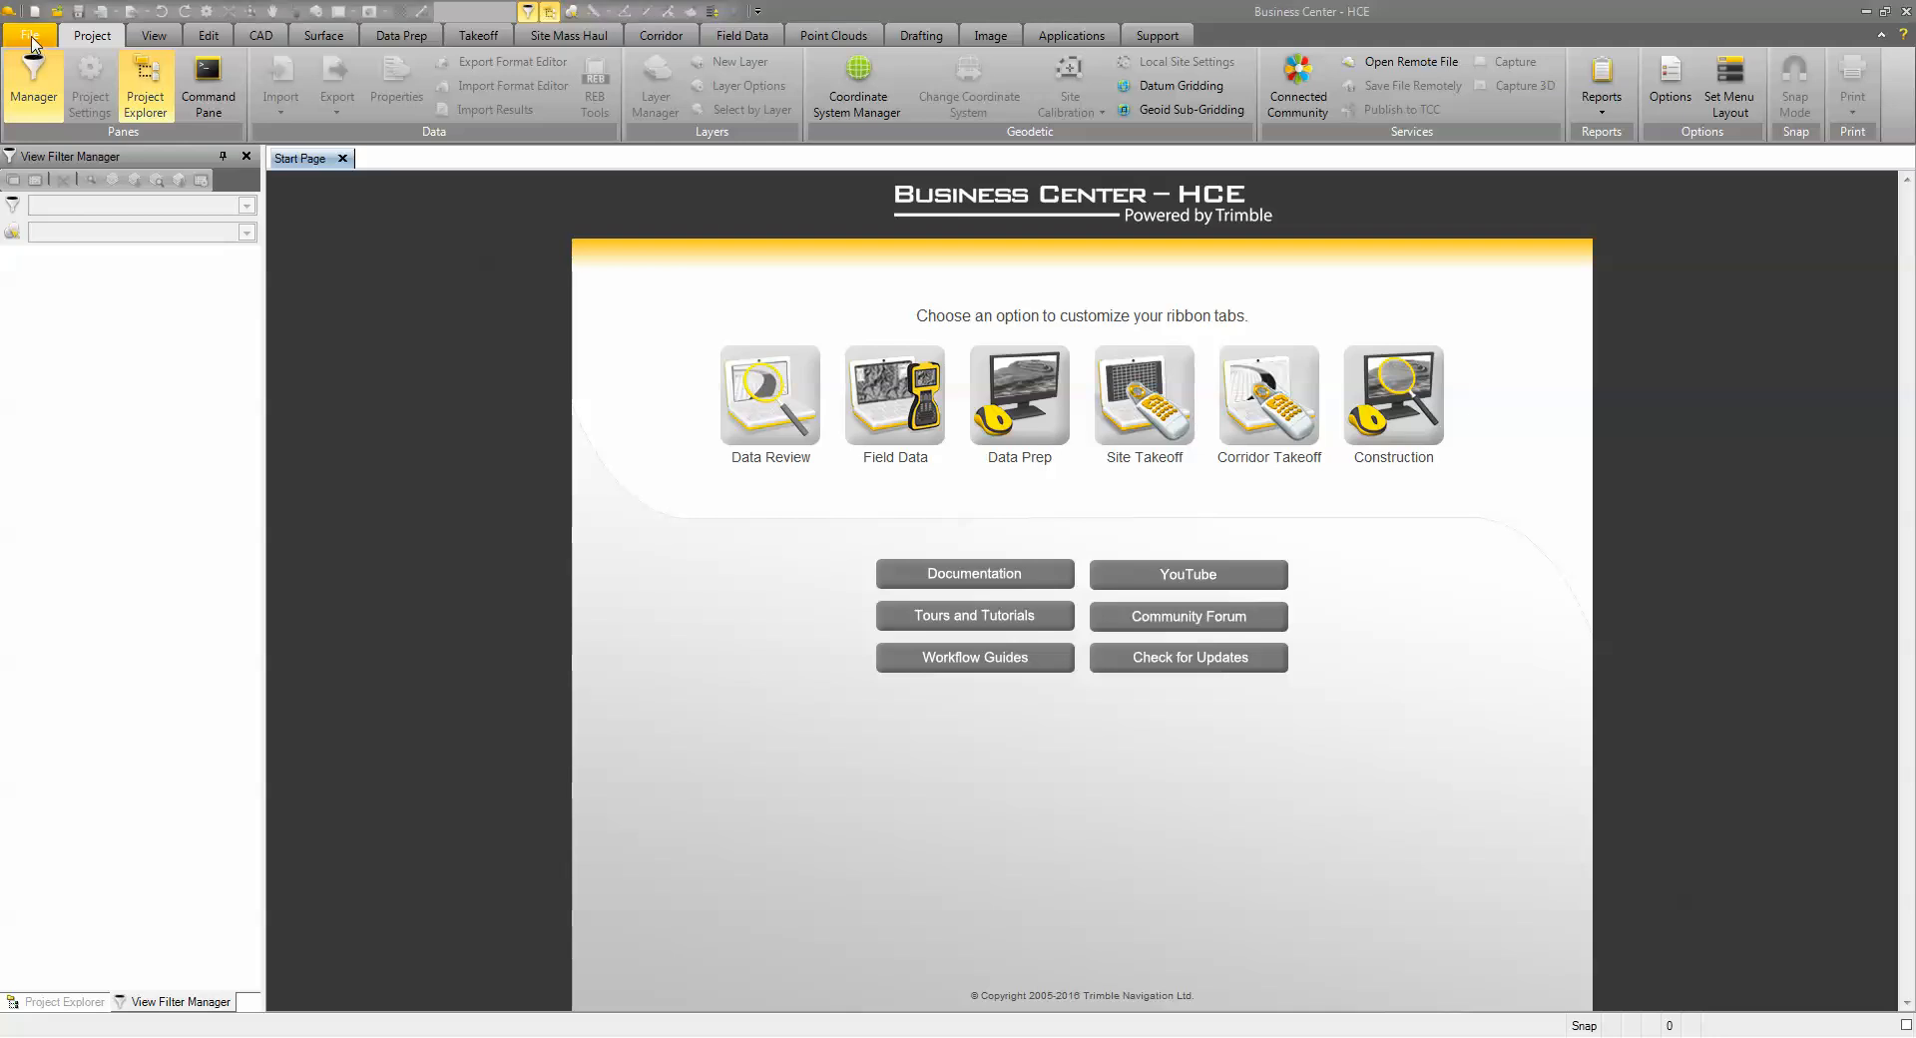
Create a new project from the USFT-SiteDesign template and dismiss the feedback notification
left_click(32, 349)
left_click_drag(656, 244, 657, 355)
left_click(298, 299)
left_click(281, 290)
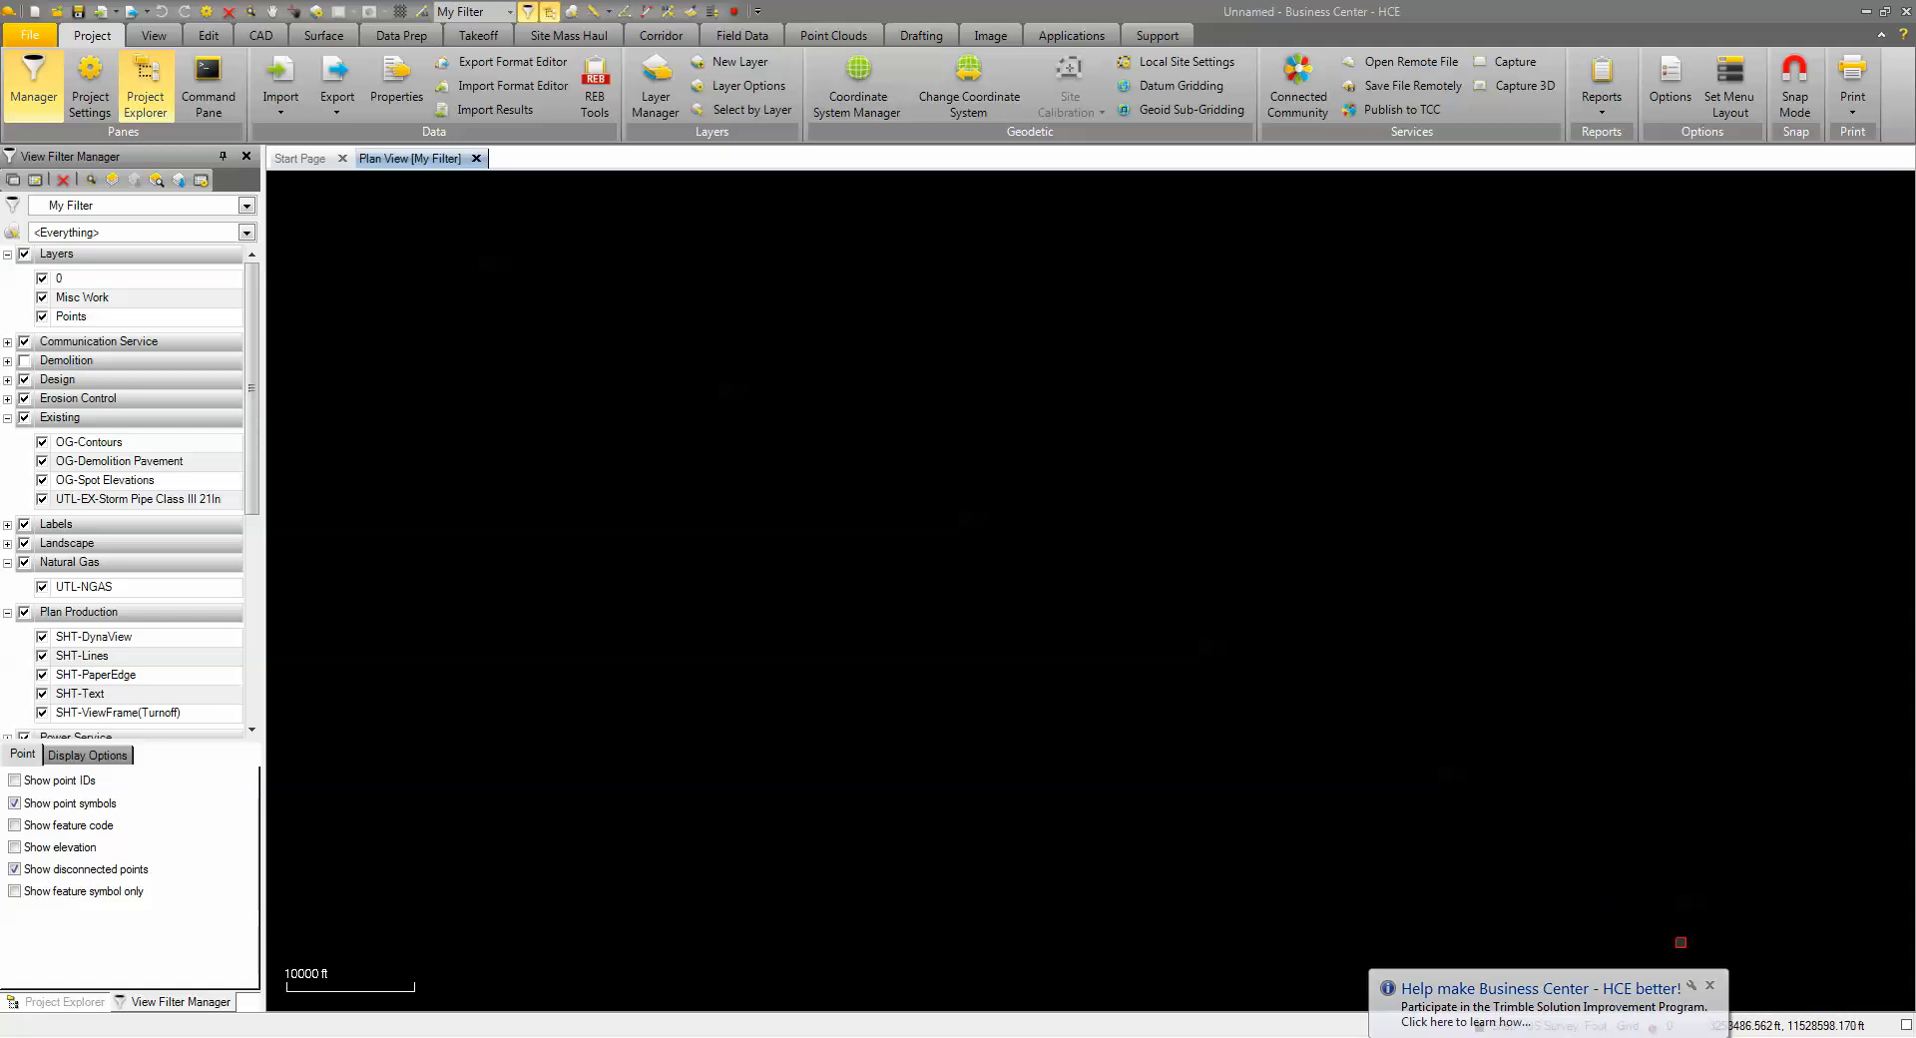
left_click(1710, 984)
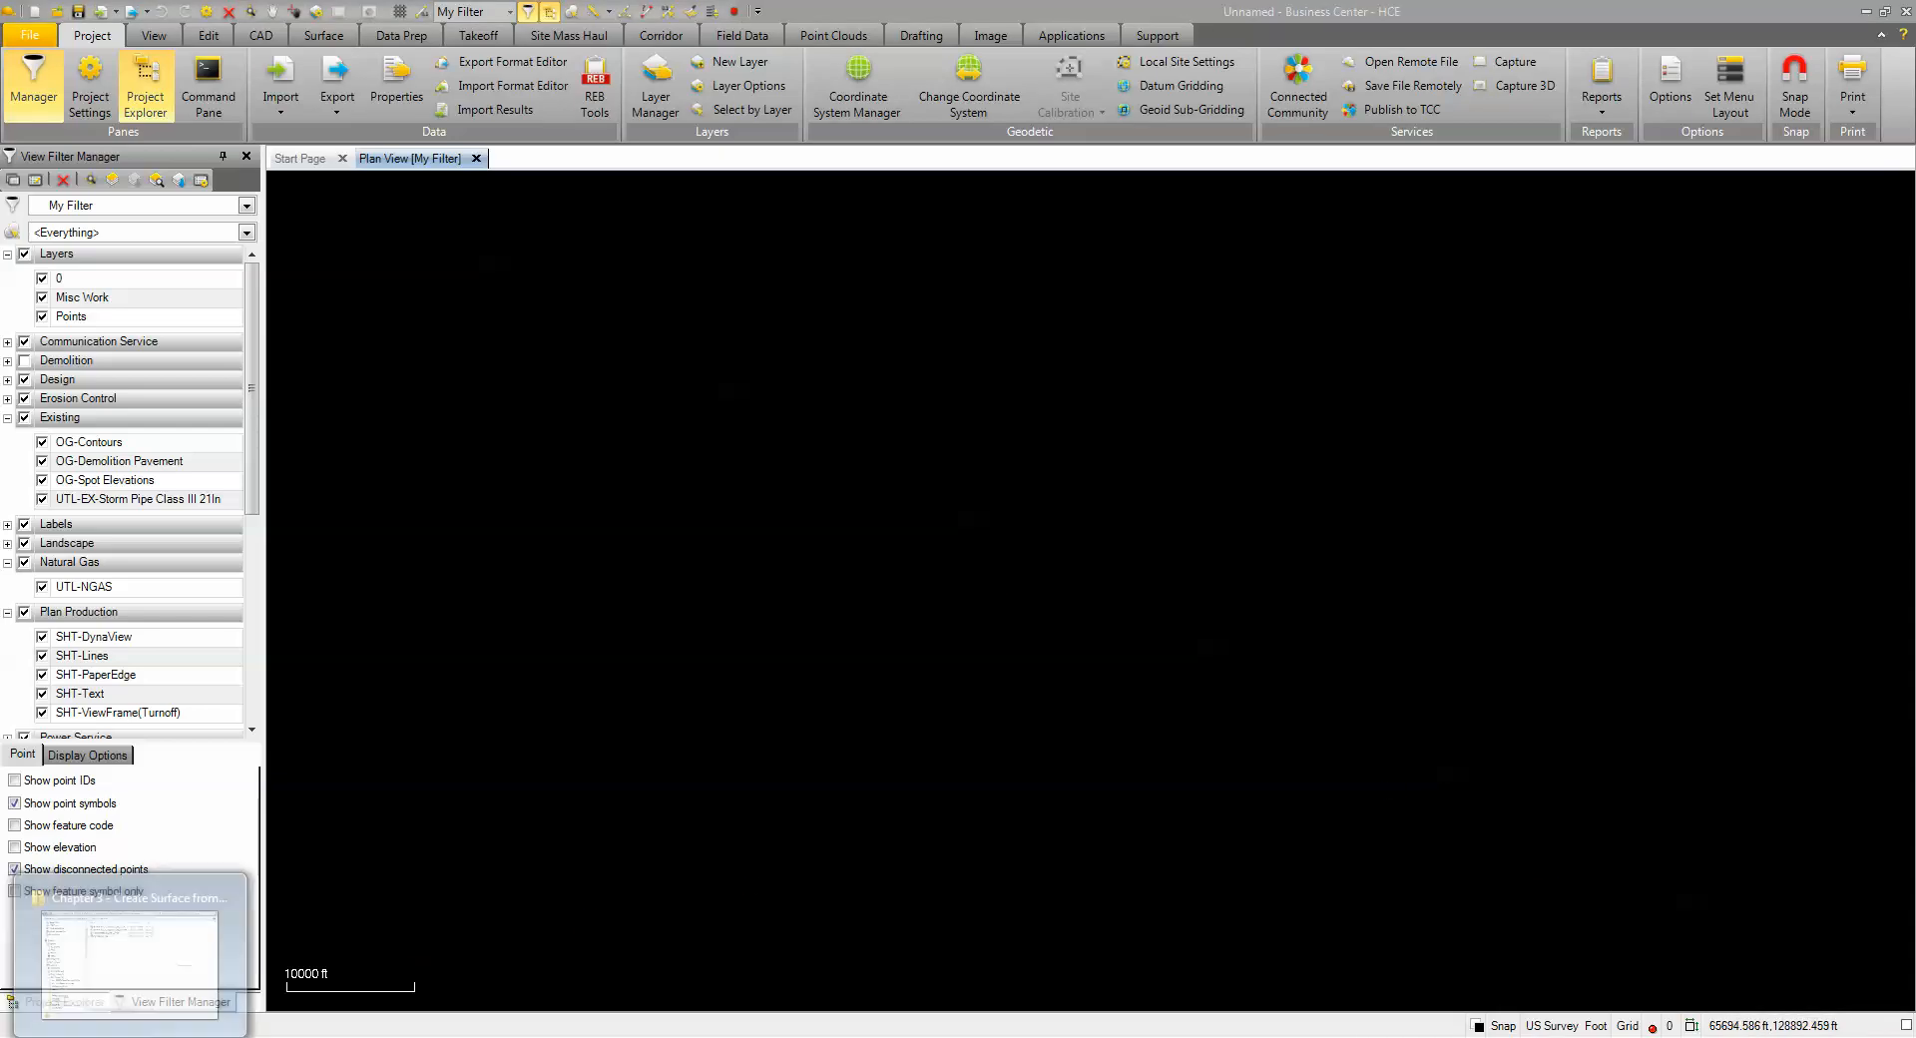
Import ExistingSurvey.dwg from the training data folder into the empty plan view
left_click_drag(1914, 237, 1753, 289)
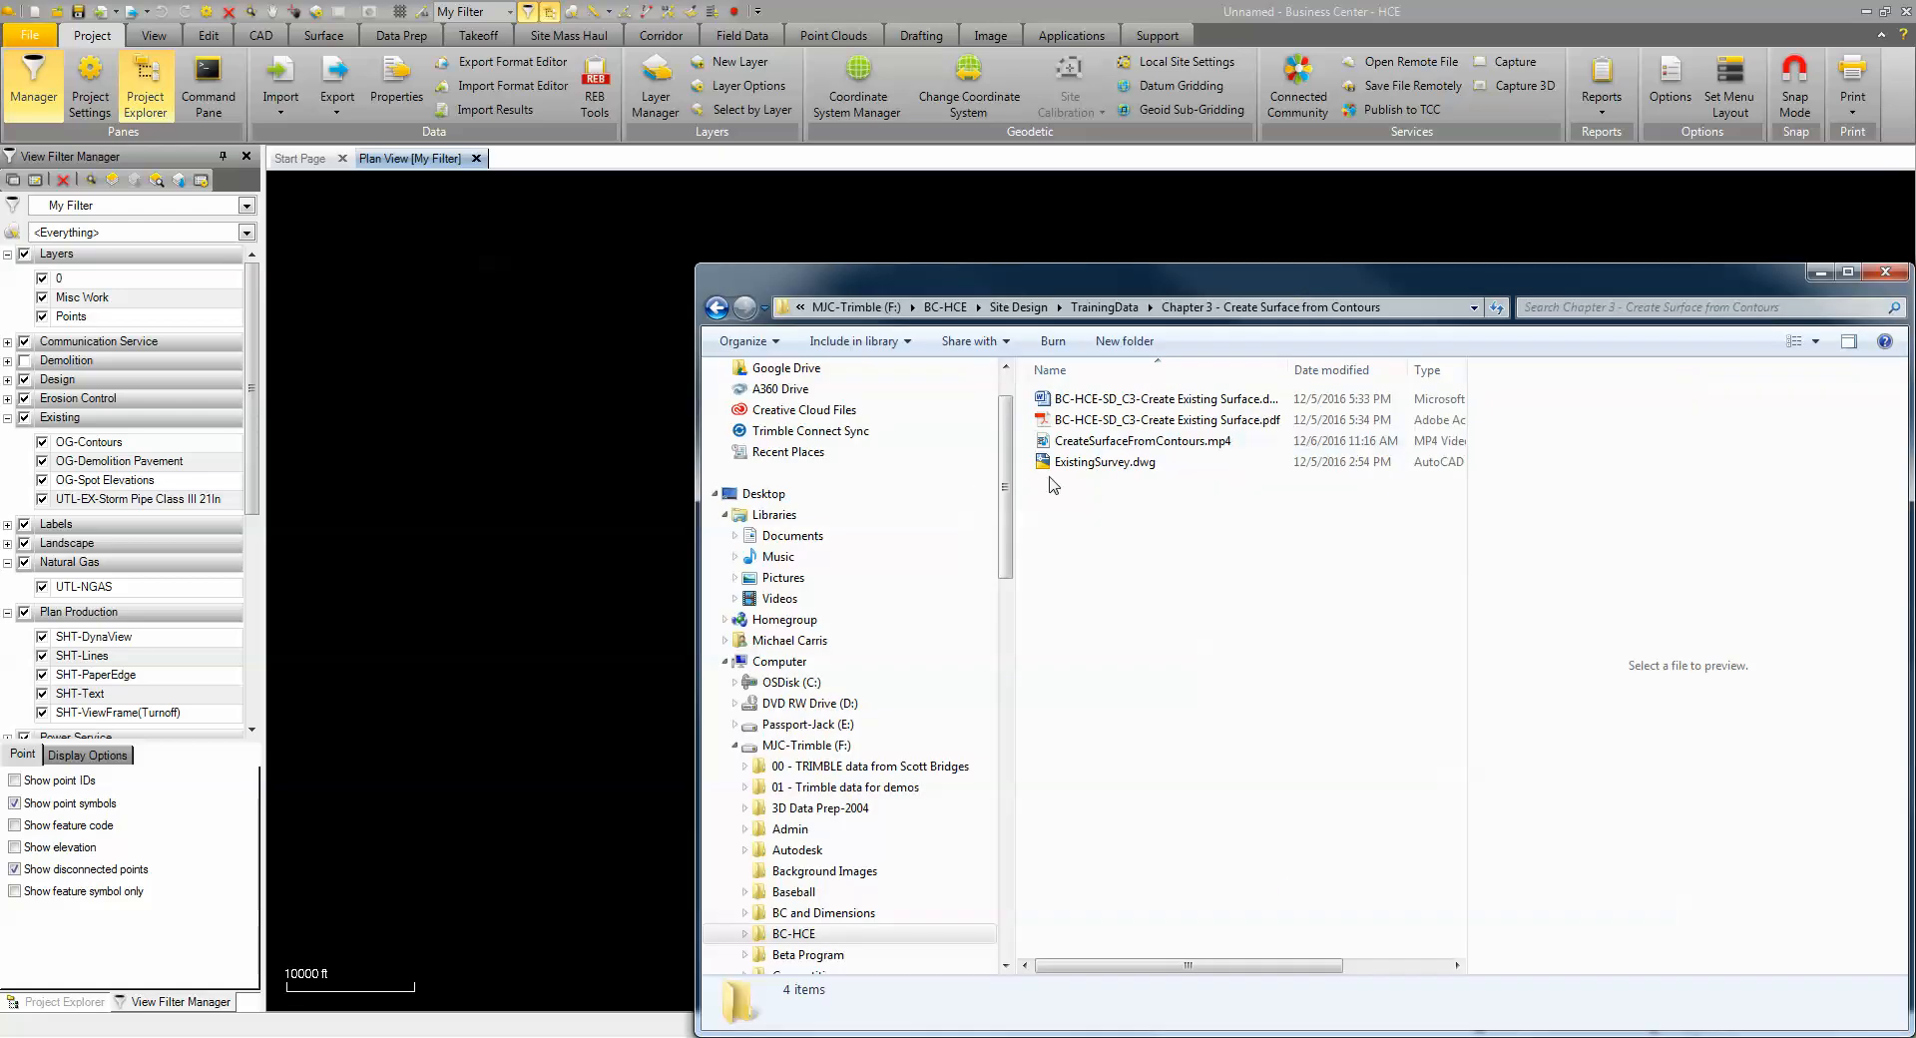
left_click(1059, 475)
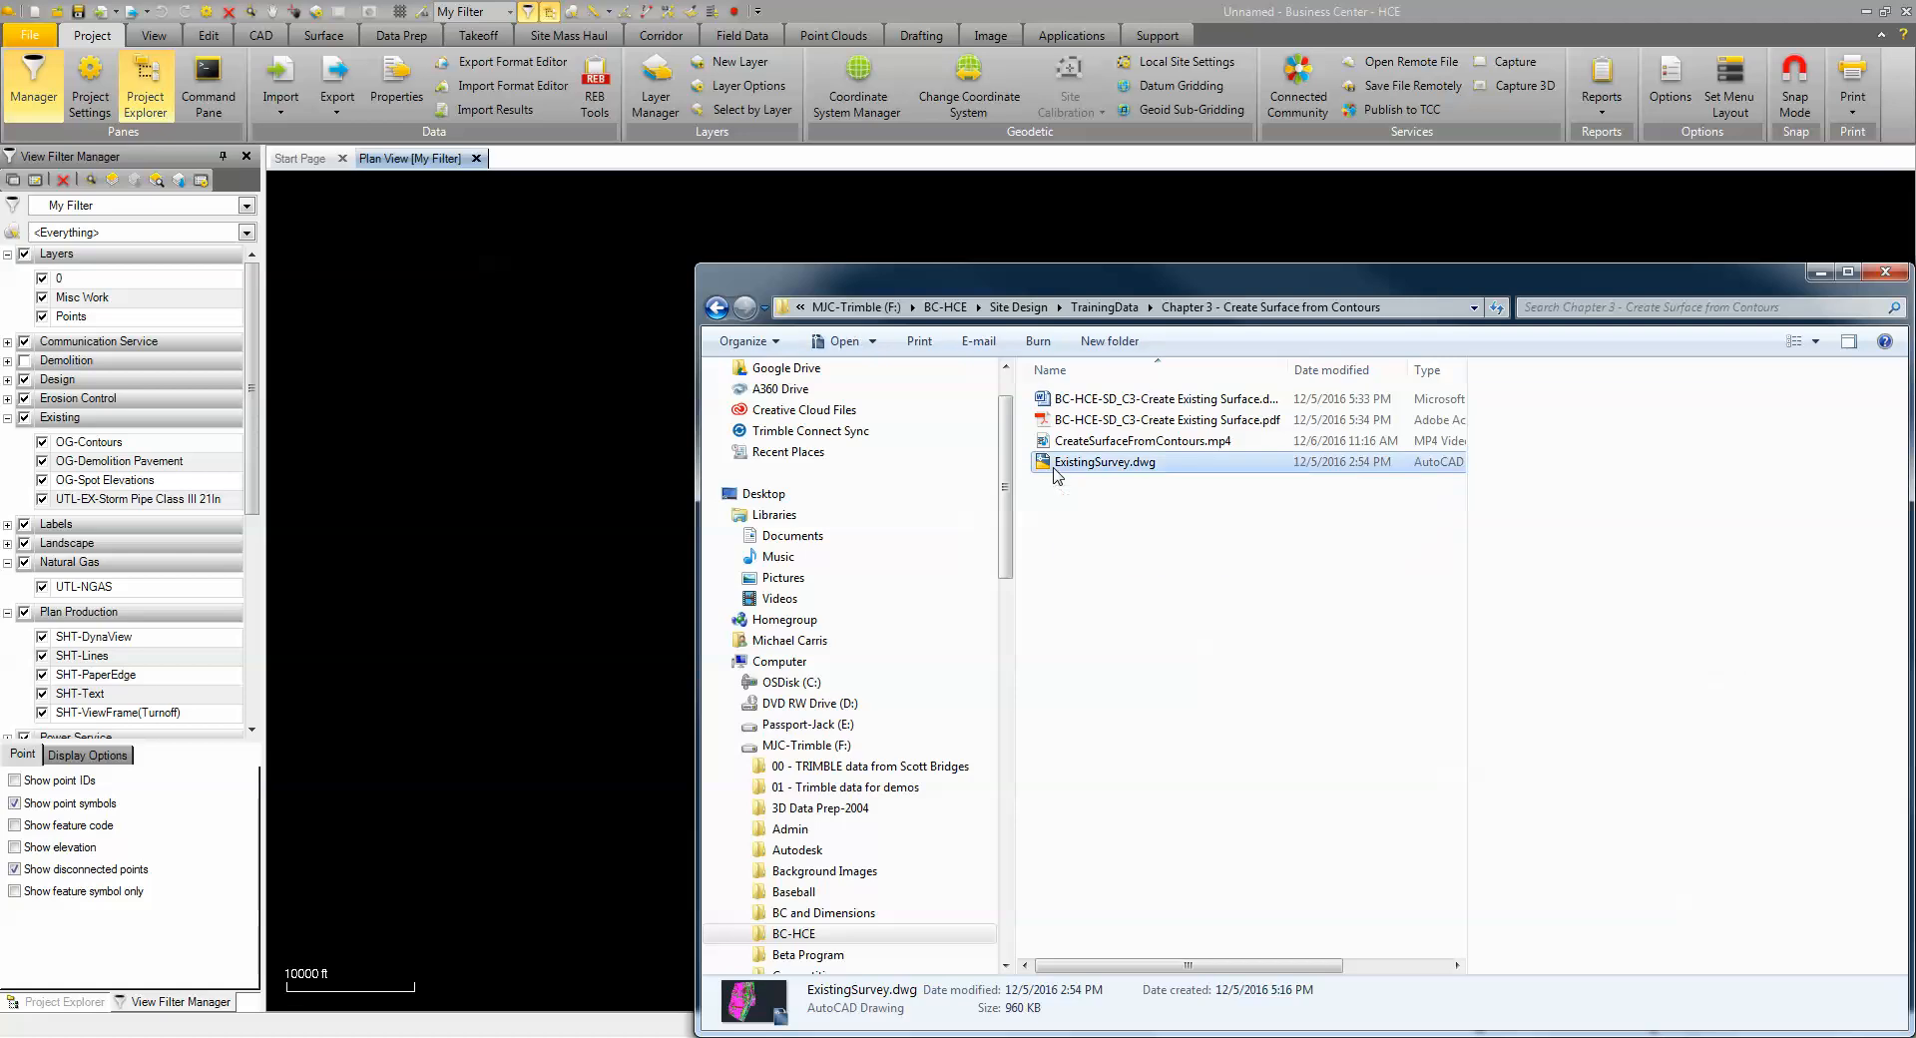
left_click_drag(1056, 469, 523, 495)
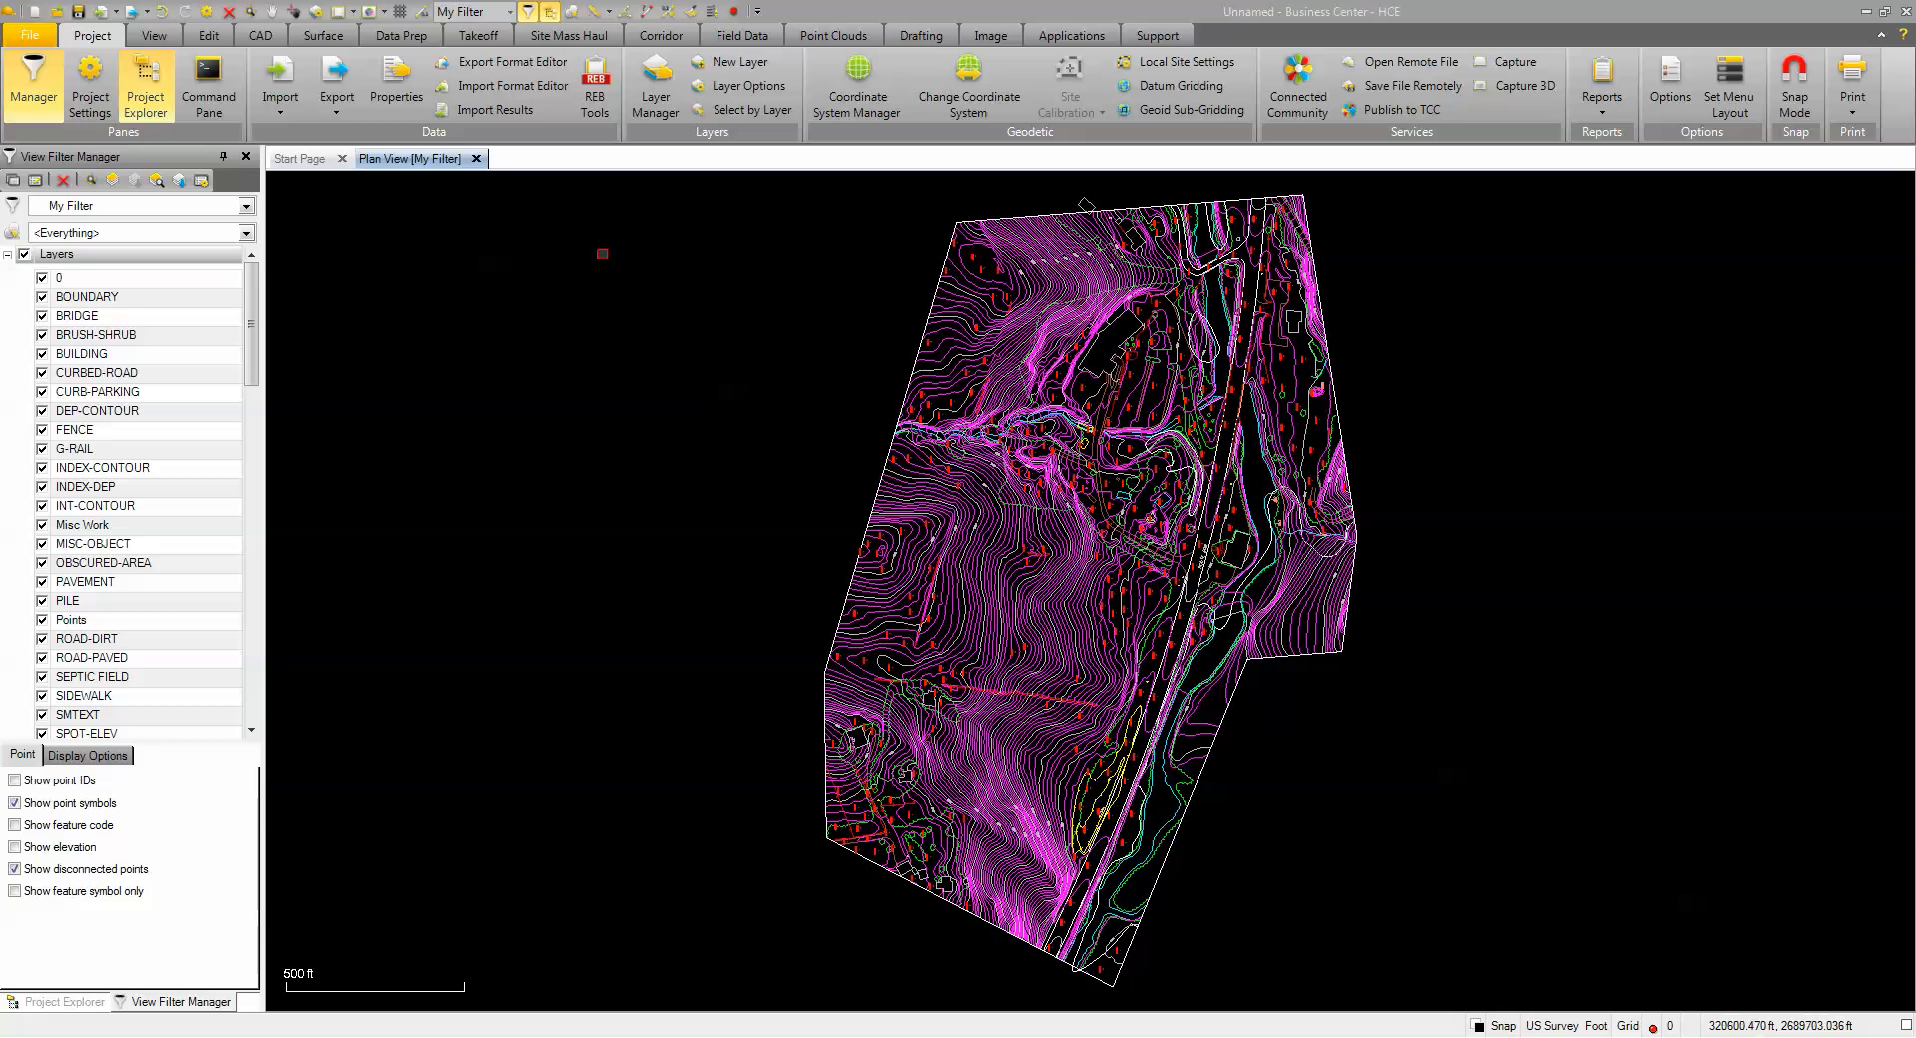
left_click(337, 40)
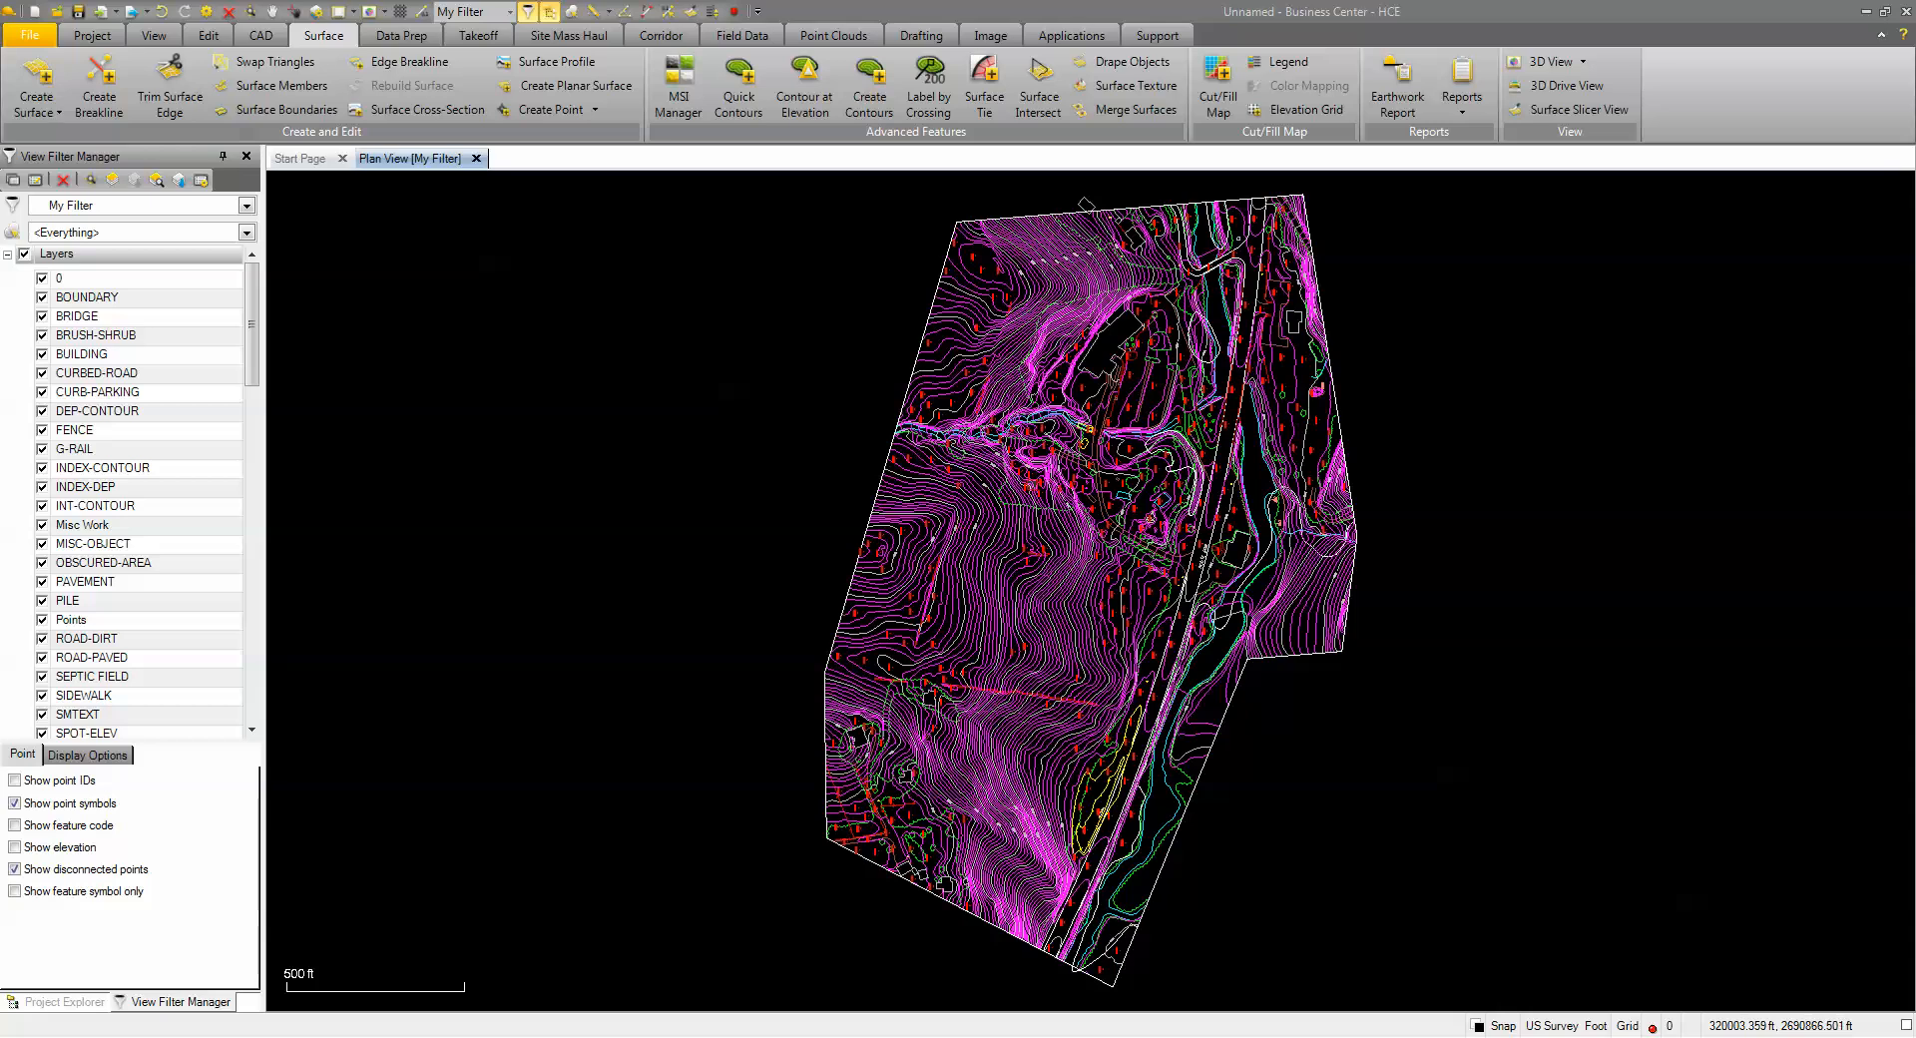
Pan the site drawing and launch Standardize Layers from the Takeoff tools
middle_click_drag(1033, 484, 889, 491)
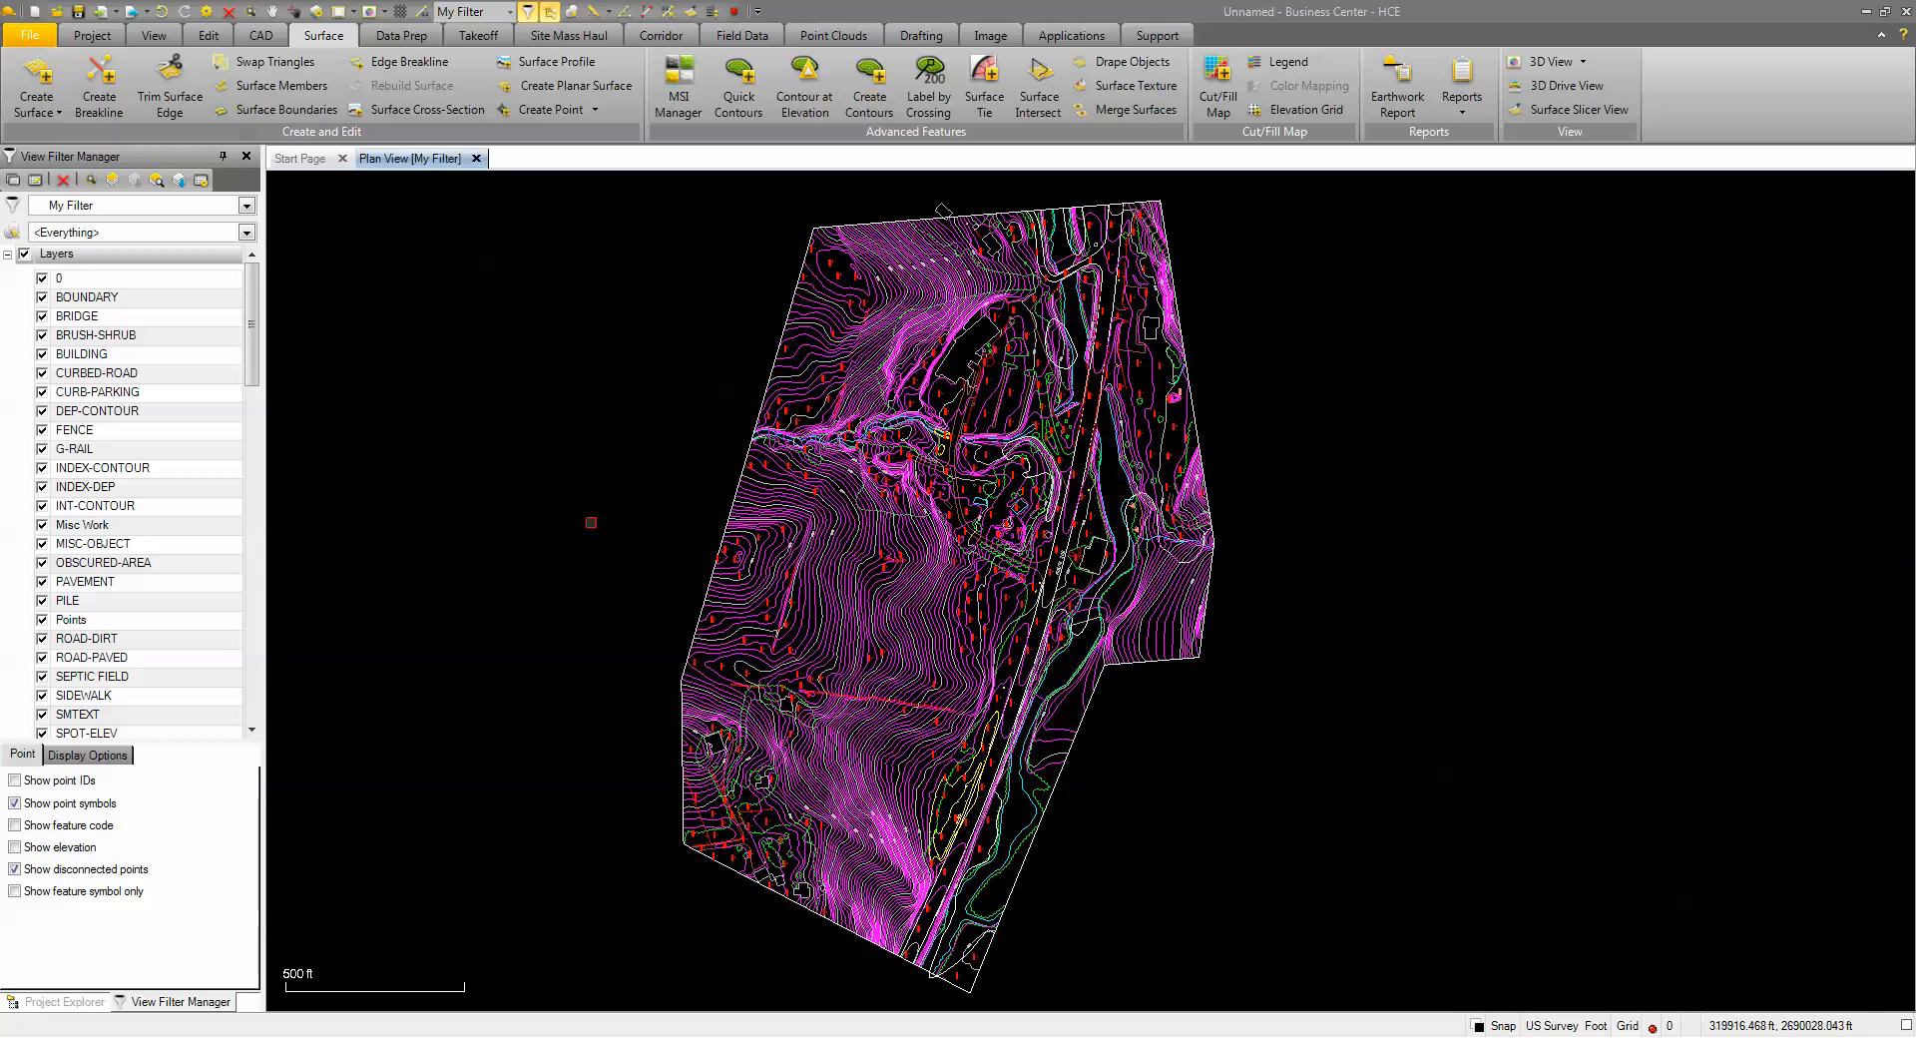
left_click(481, 38)
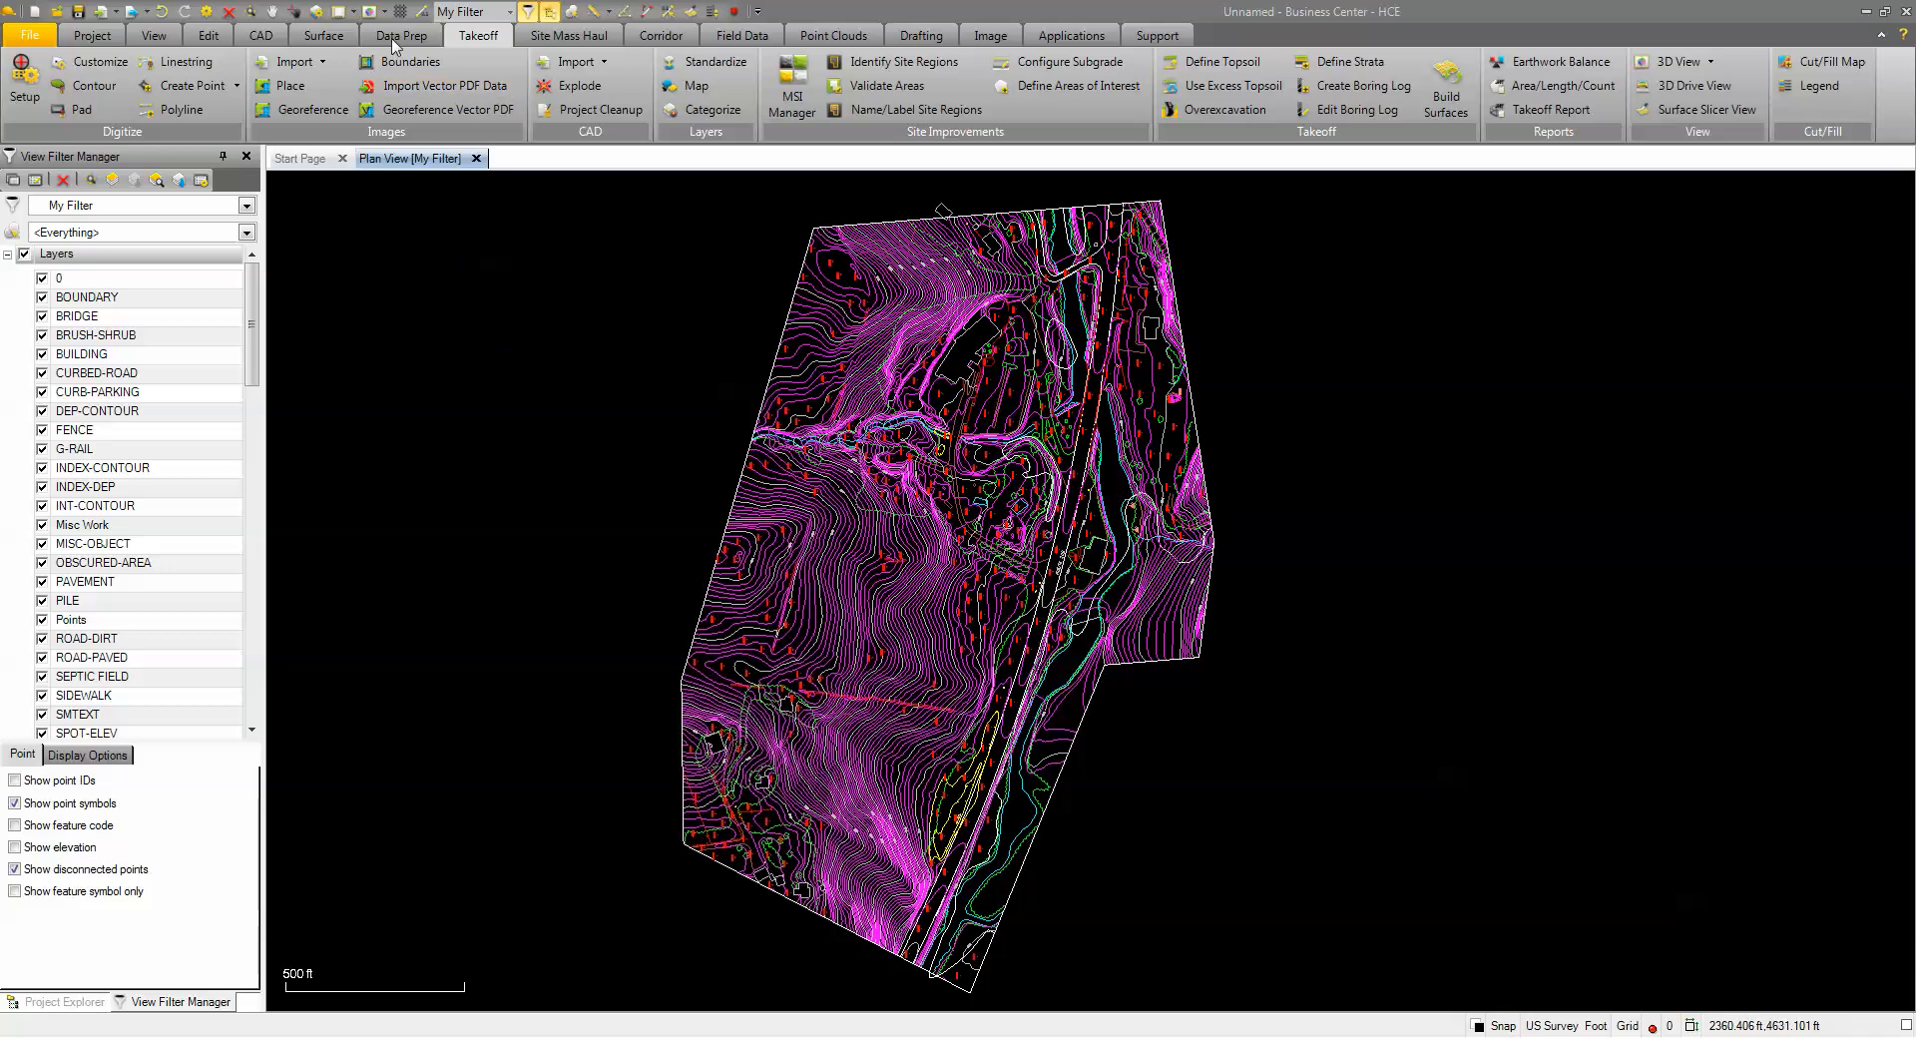
left_click(395, 40)
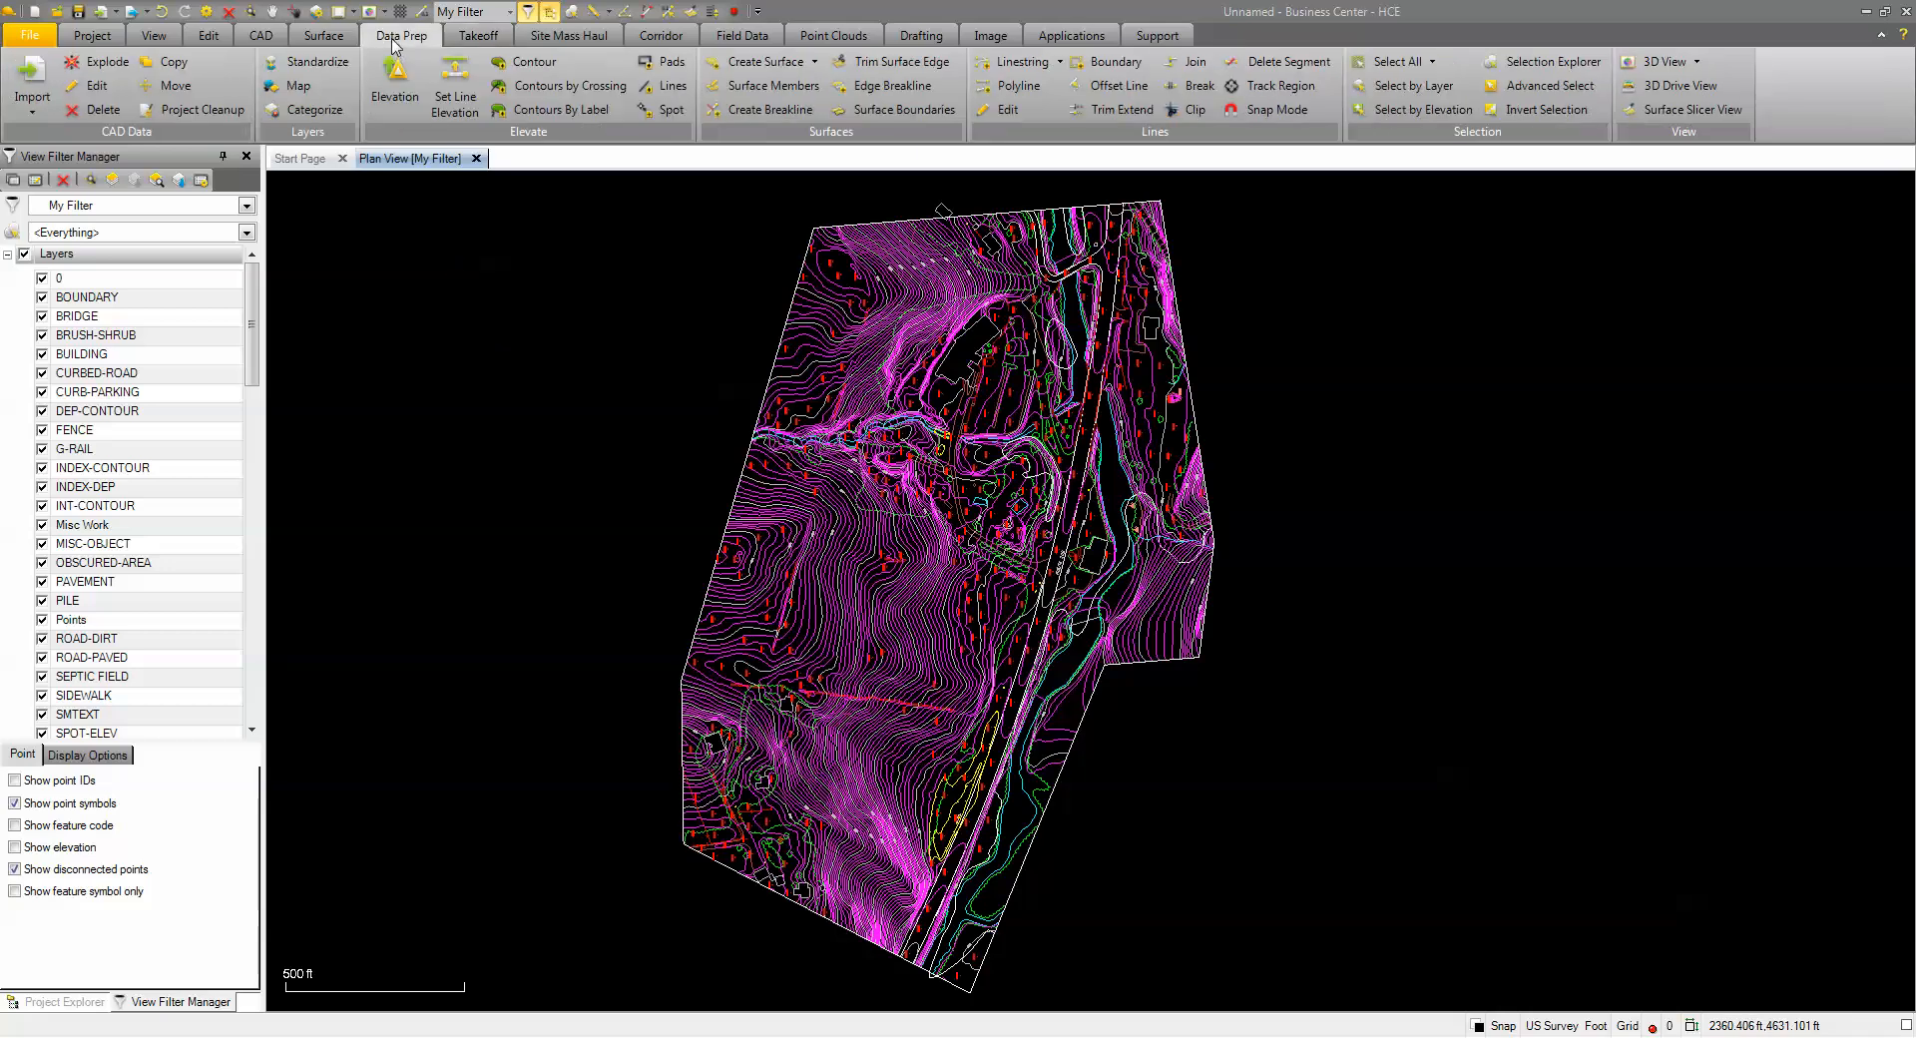
left_click(466, 40)
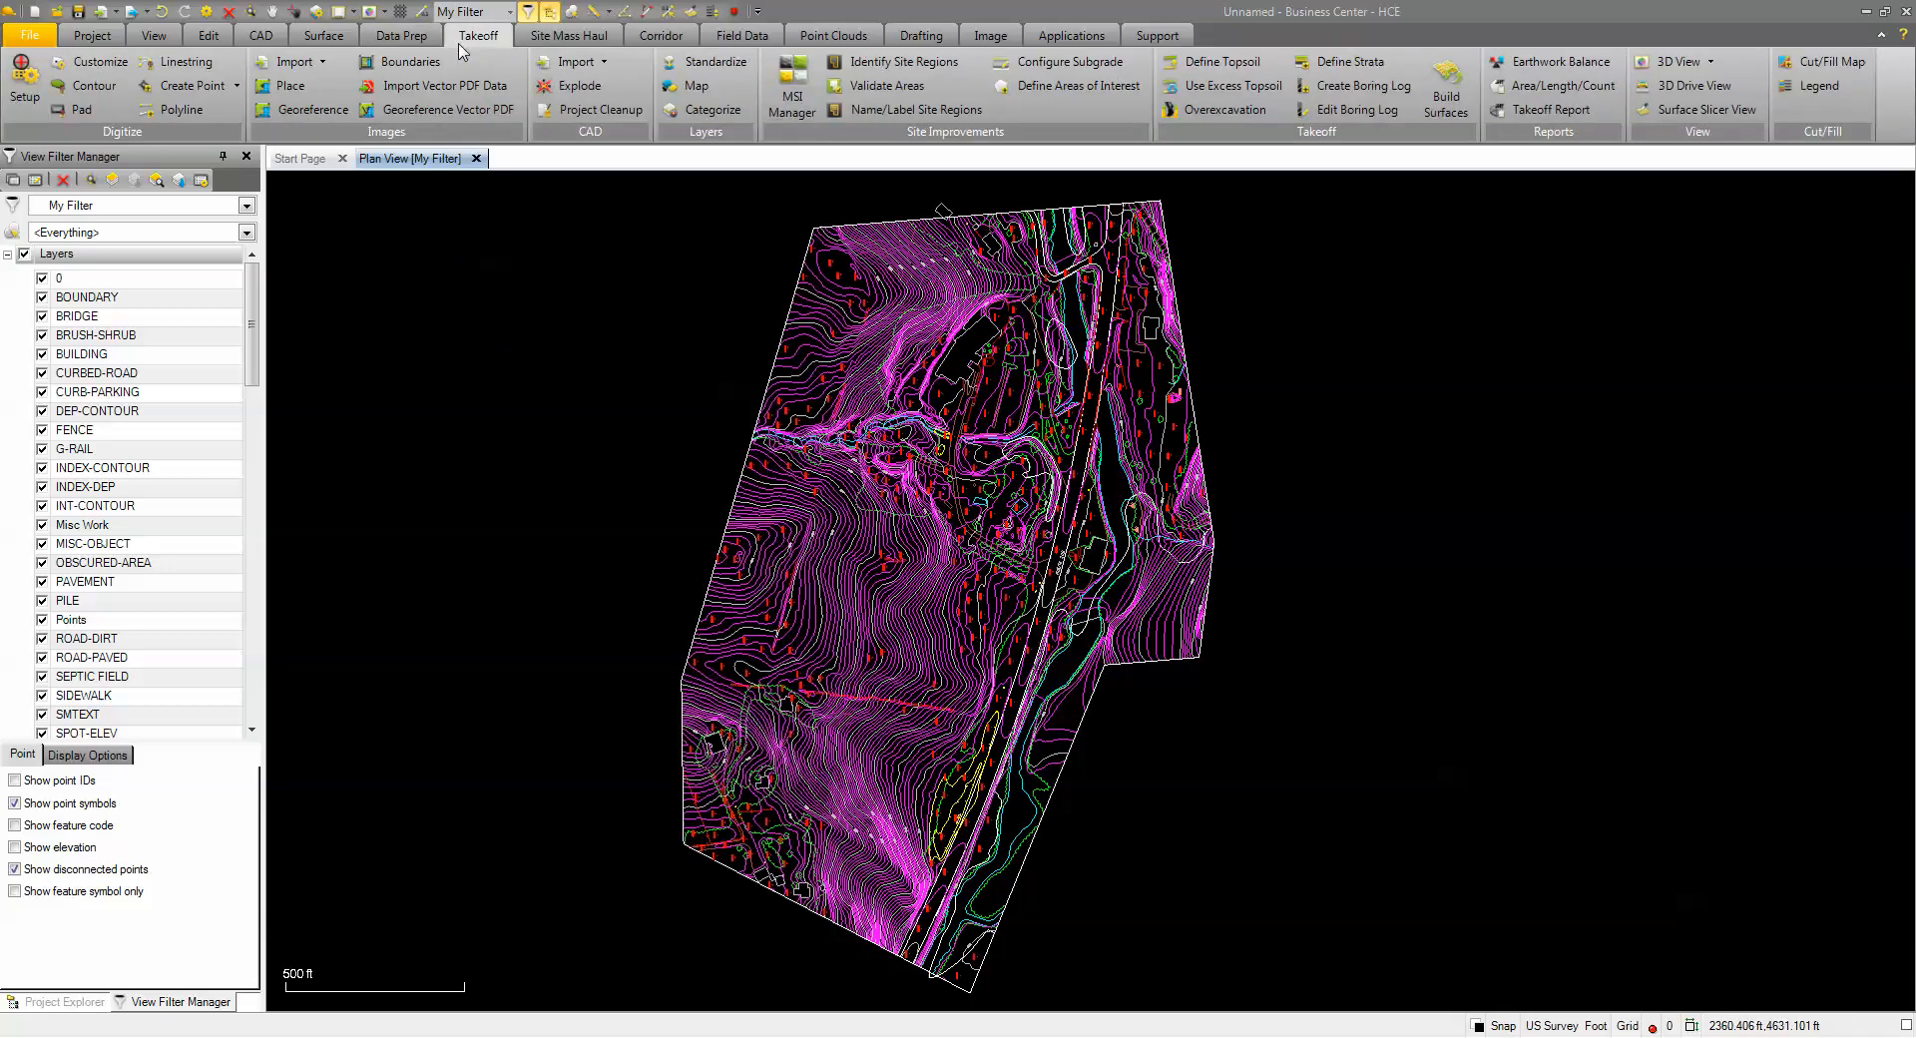
left_click(705, 62)
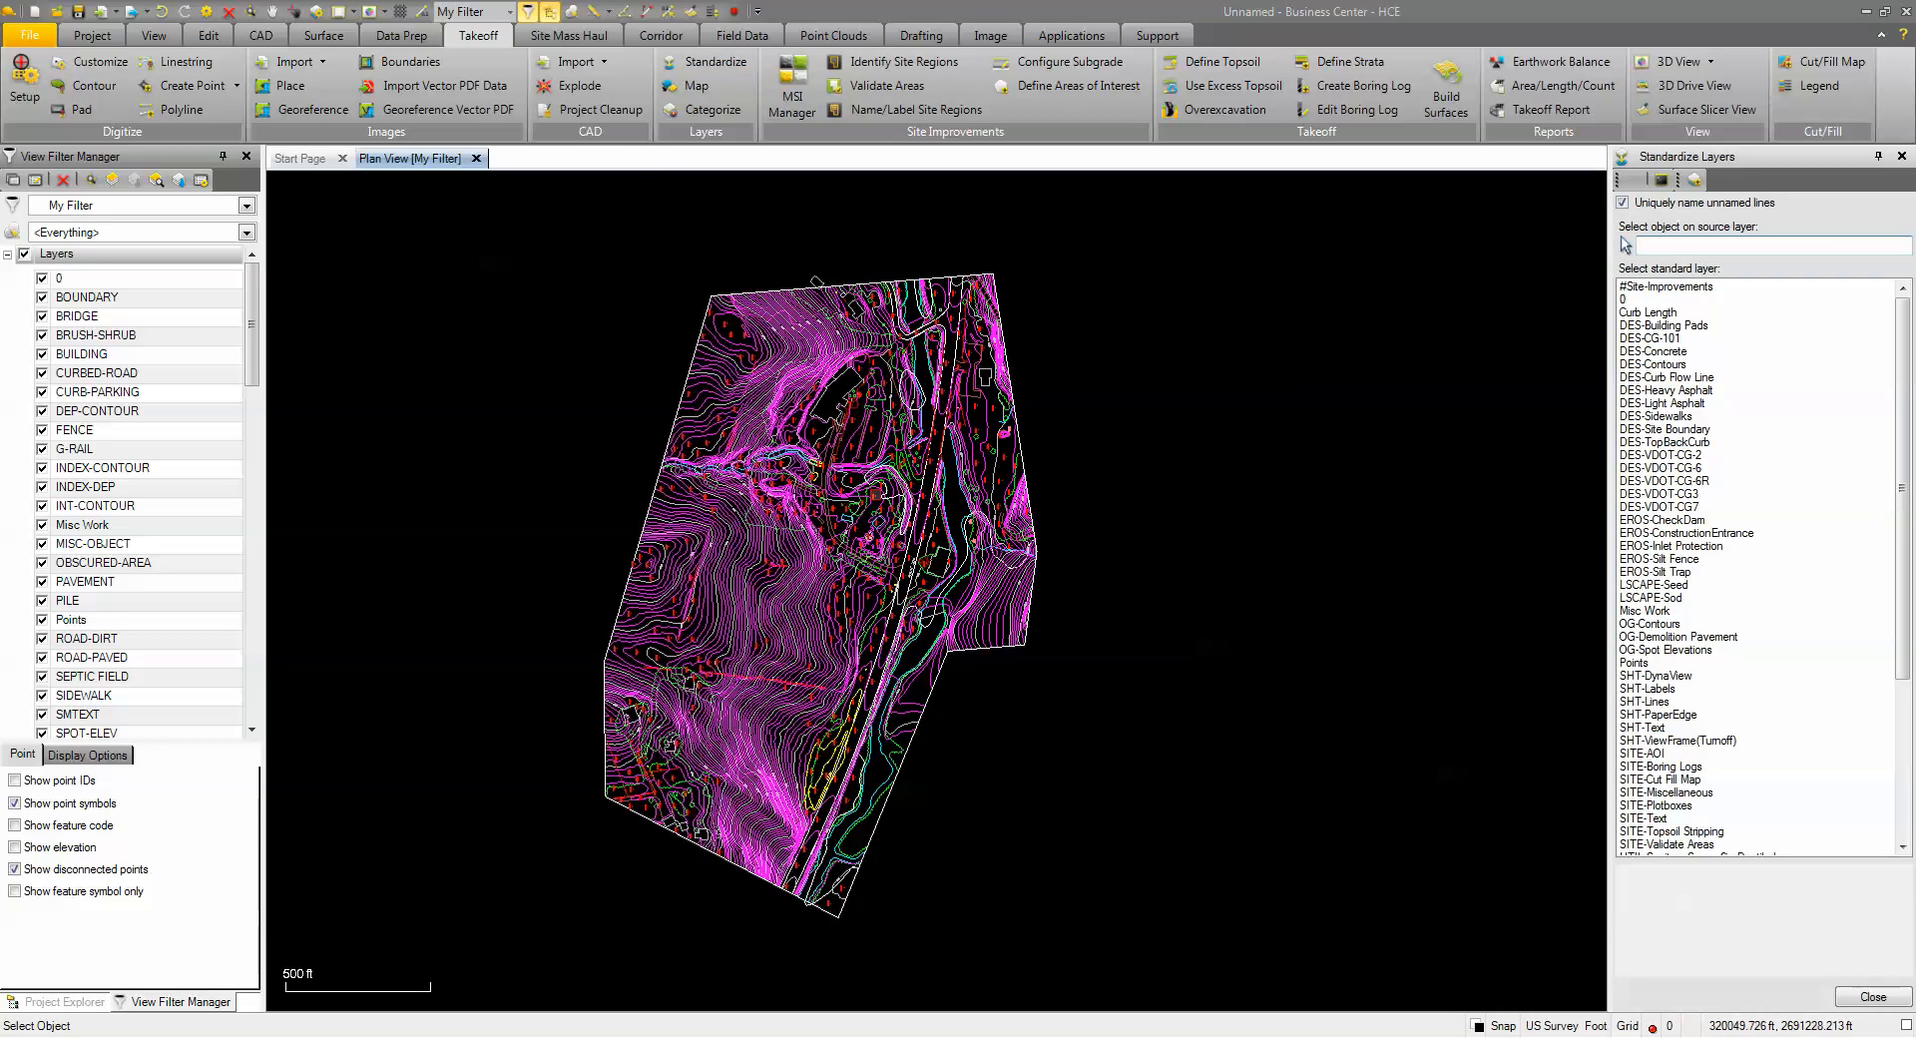
Reassign the INDEX-CONTOUR and INT-CONTOUR lines to the OG-Contours layer
scroll(875, 495, "up", 2)
scroll(700, 378, "up", 3)
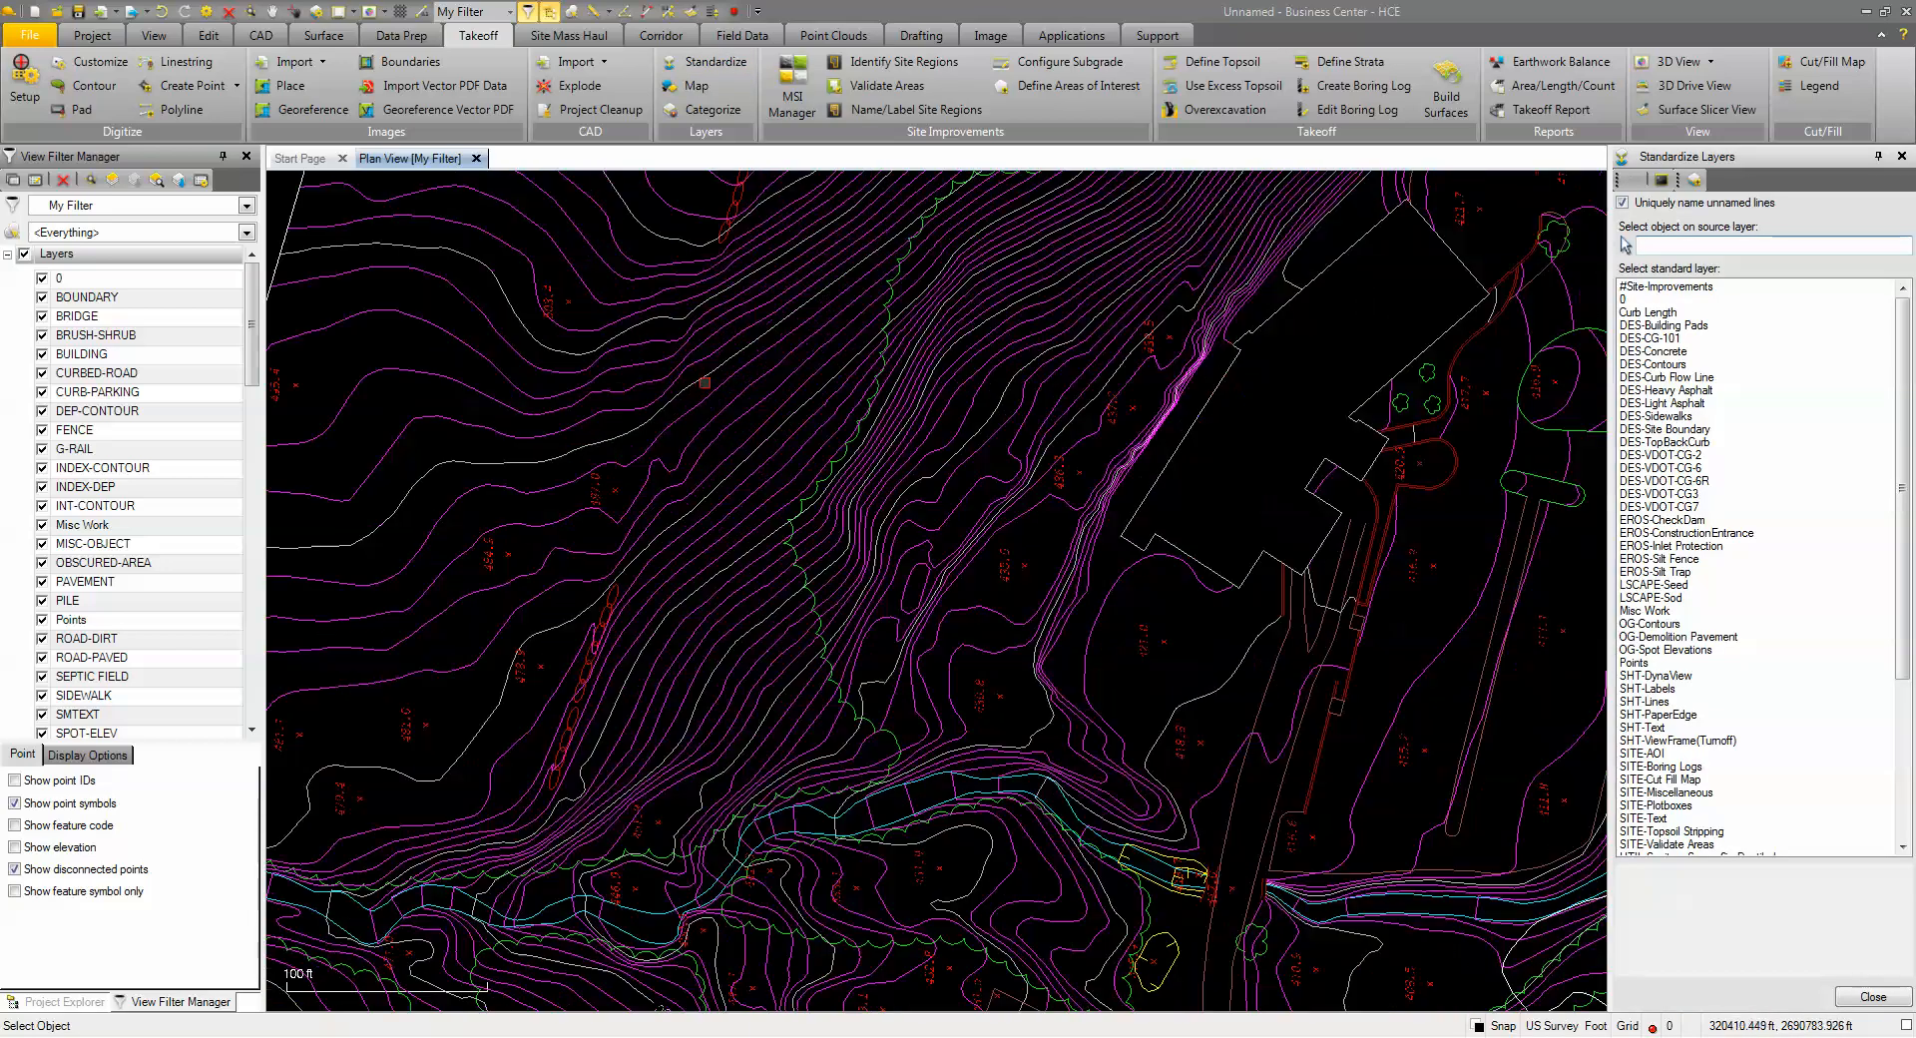
left_click(700, 378)
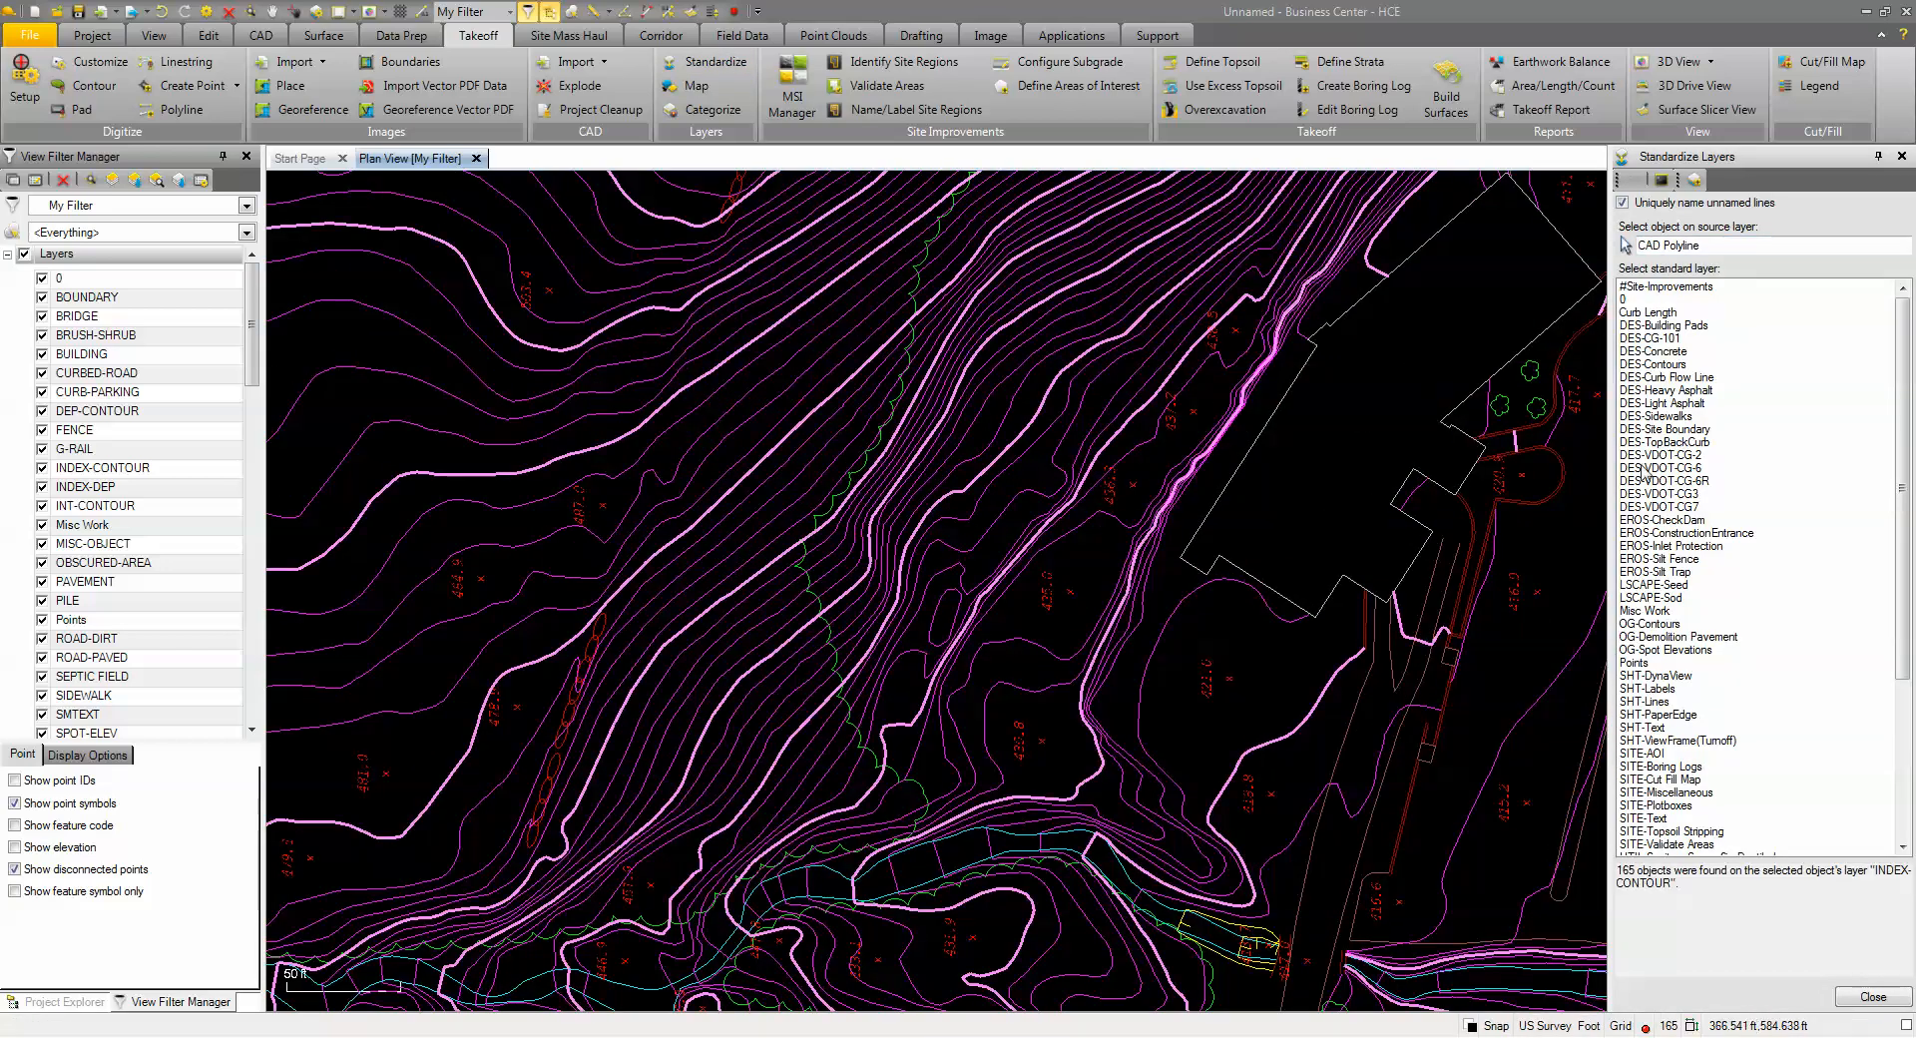
left_click(1652, 625)
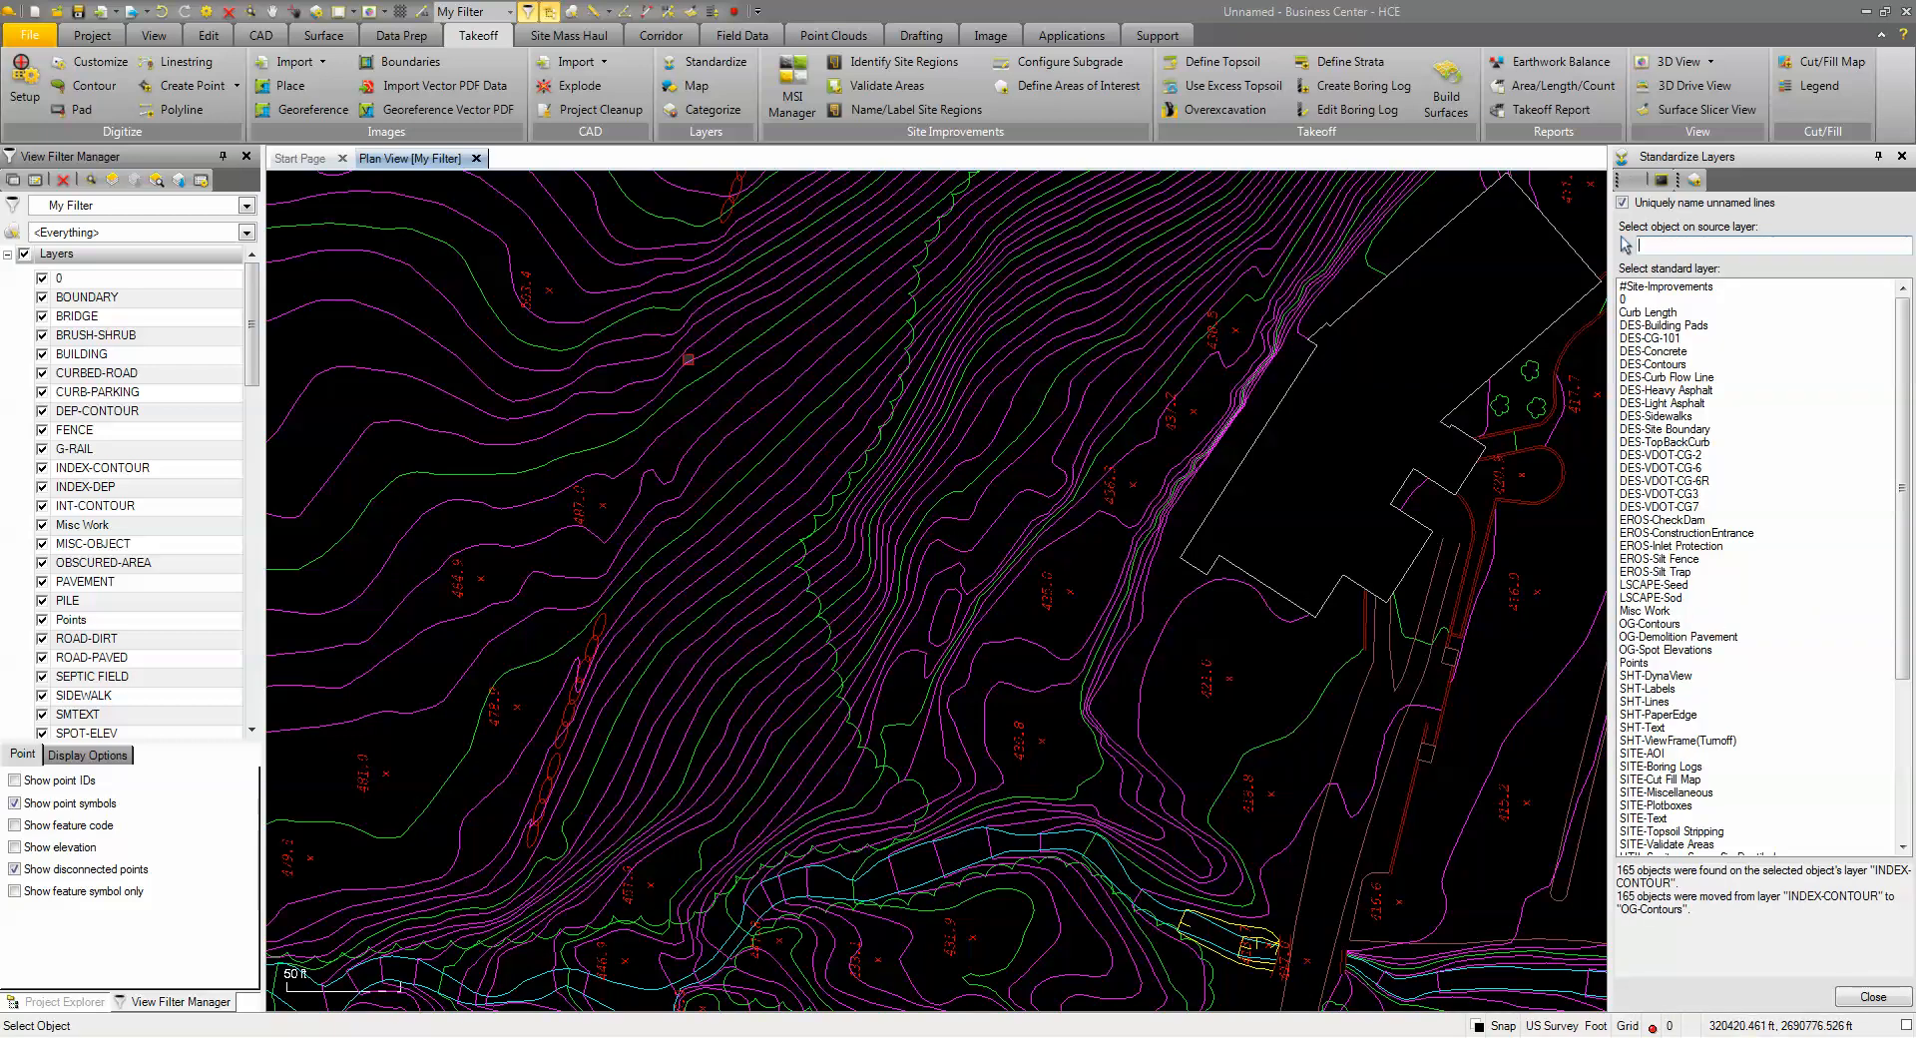
left_click(688, 360)
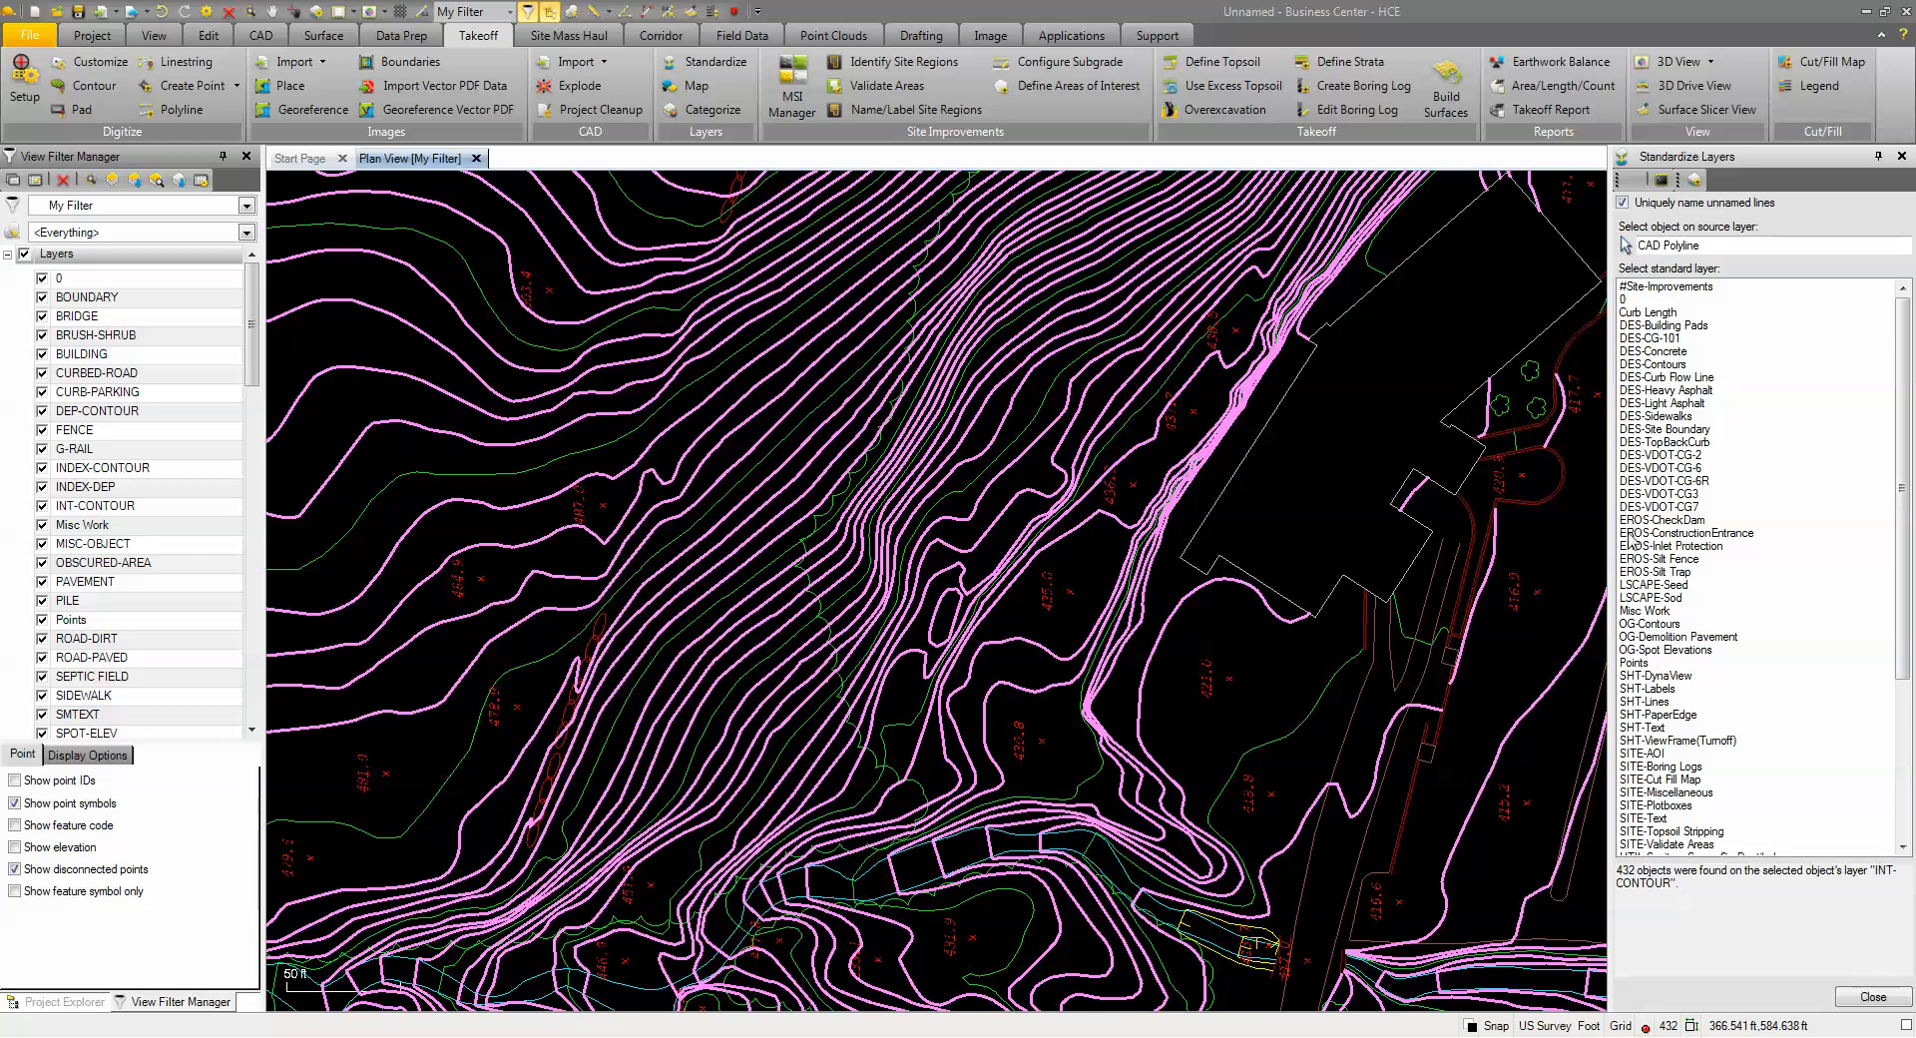
left_click(1643, 626)
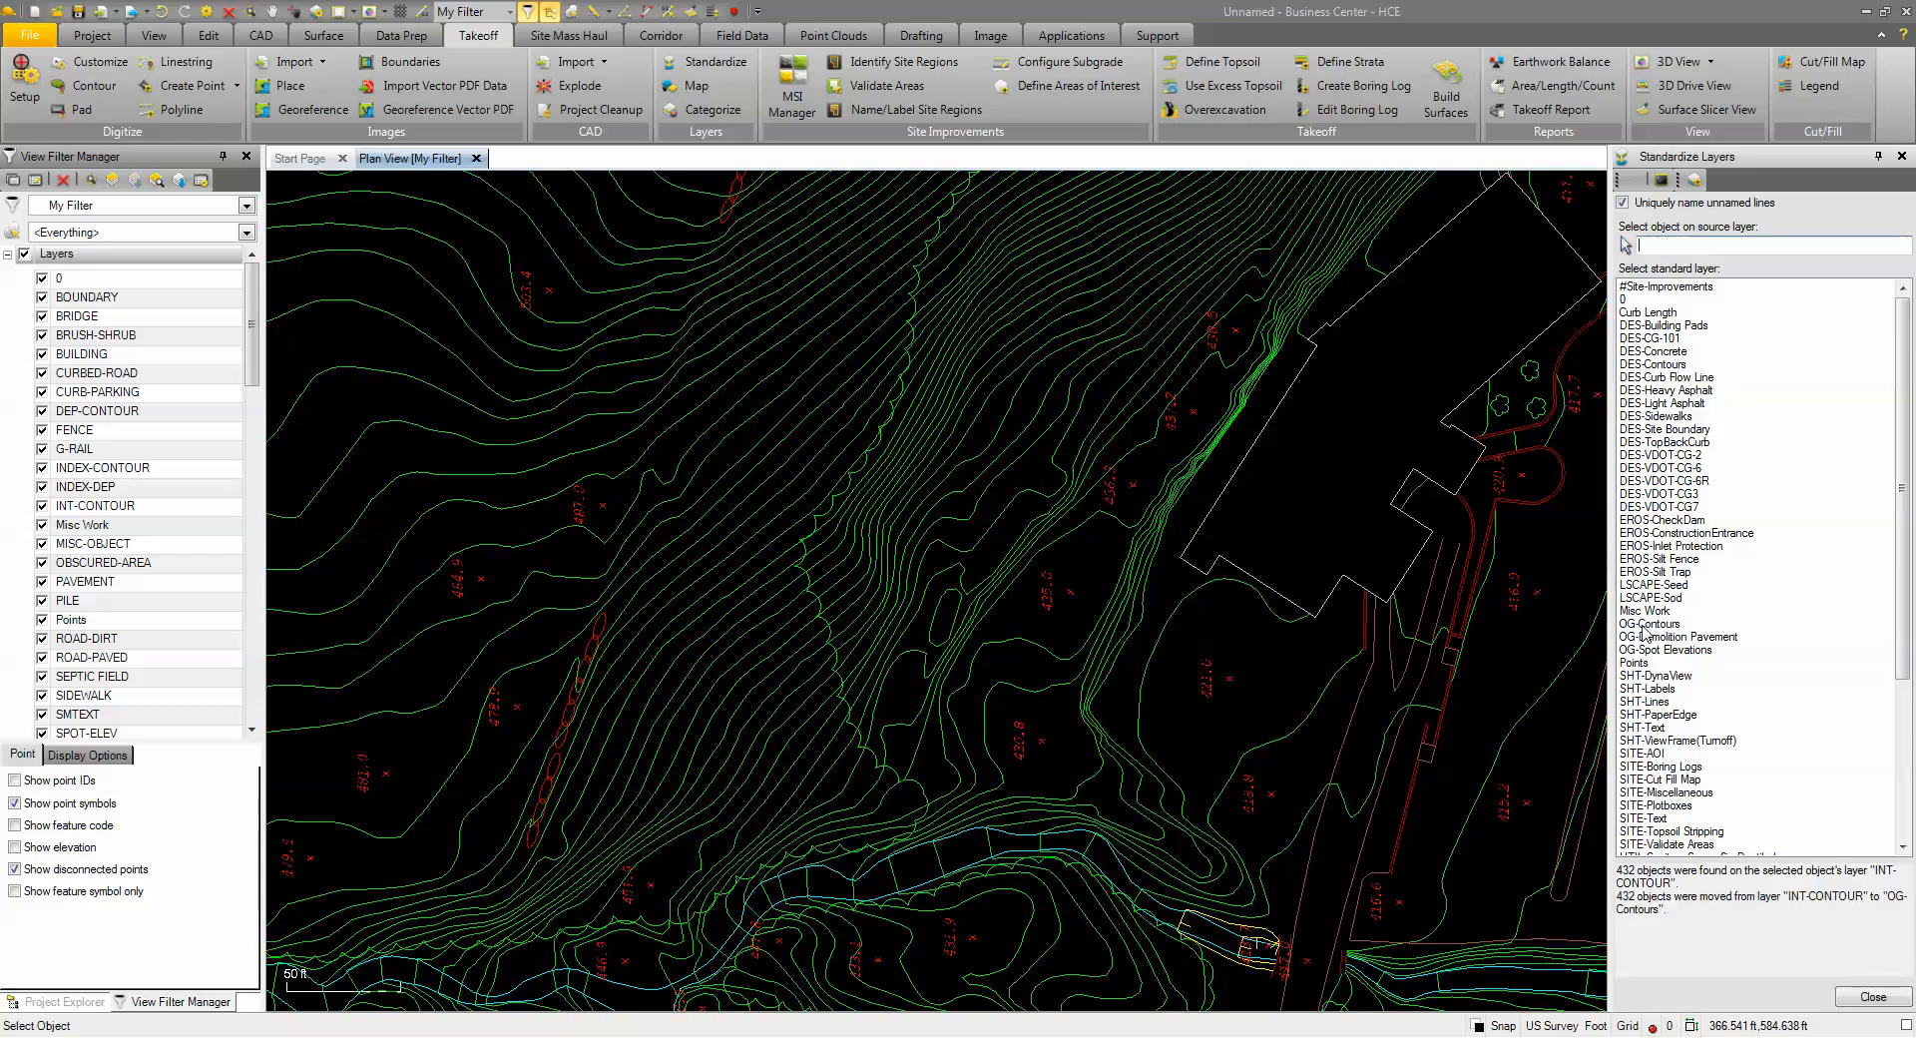
left_click(1867, 996)
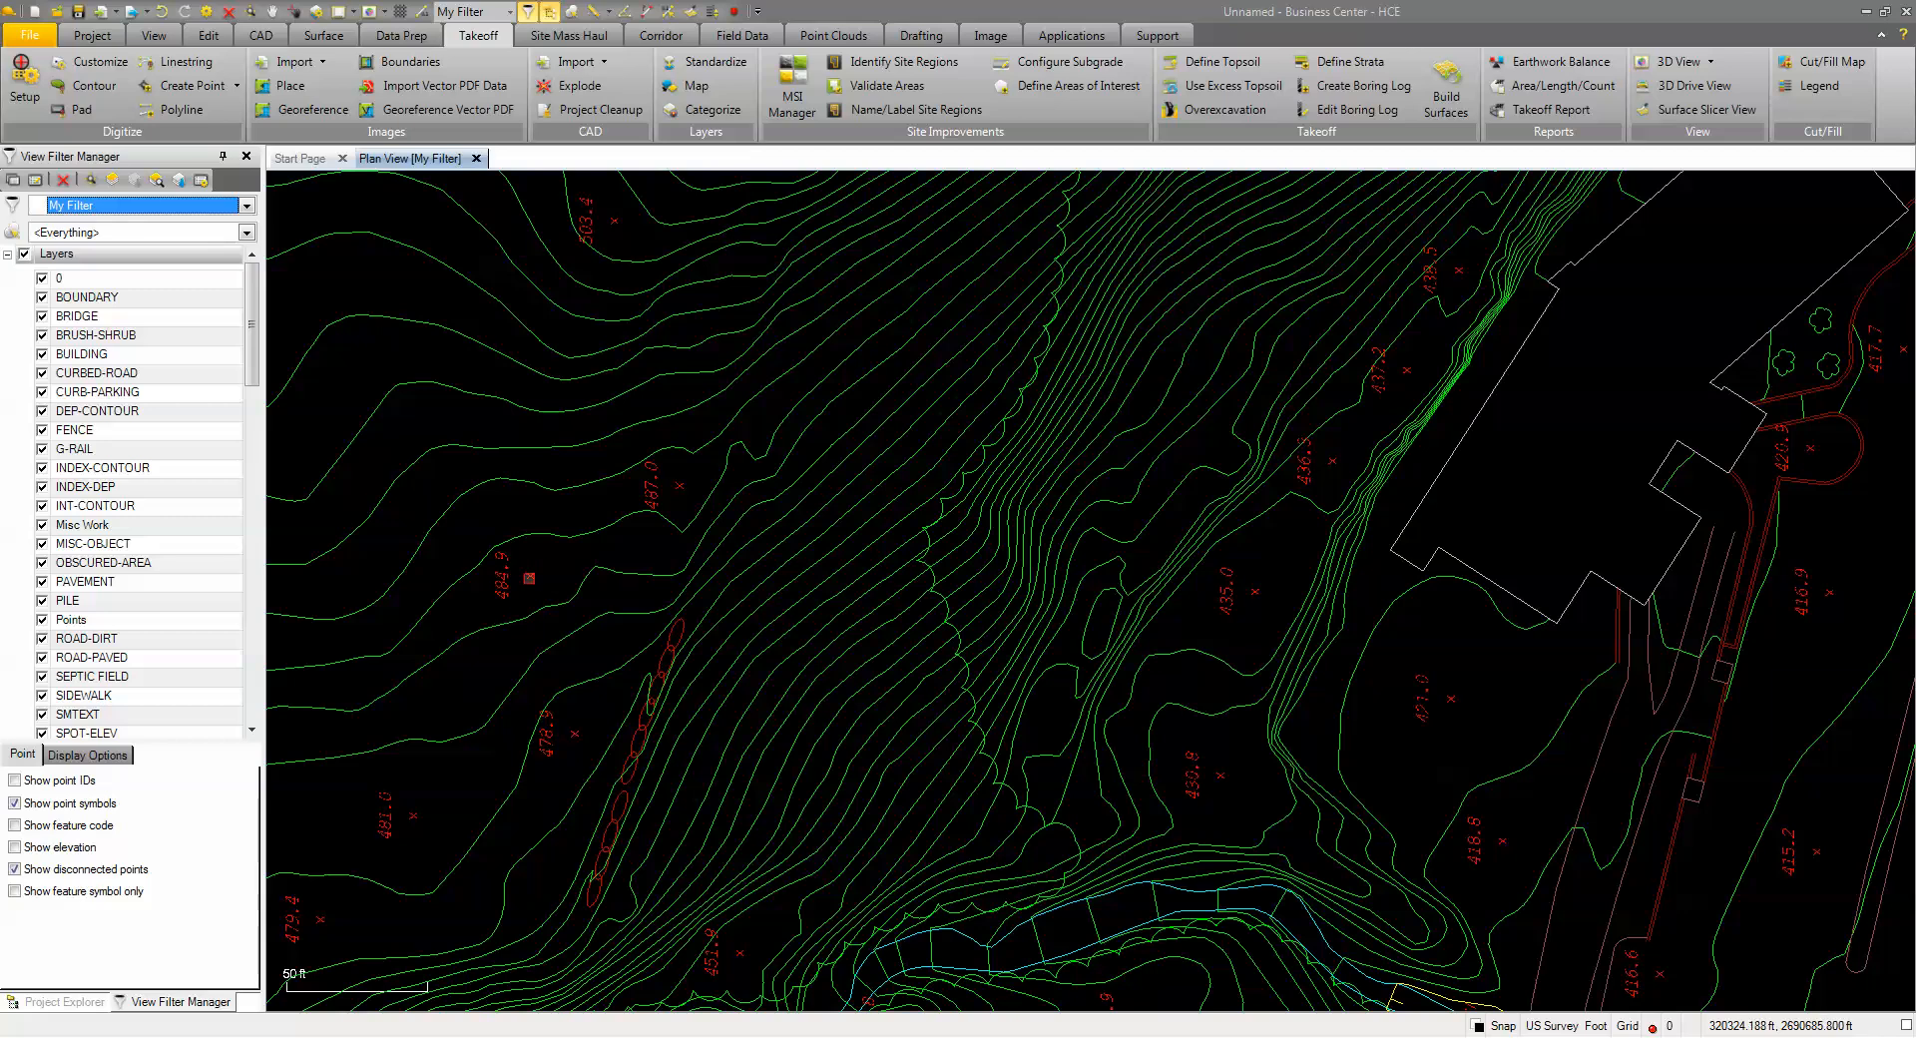
left_click(529, 577)
right_click(549, 557)
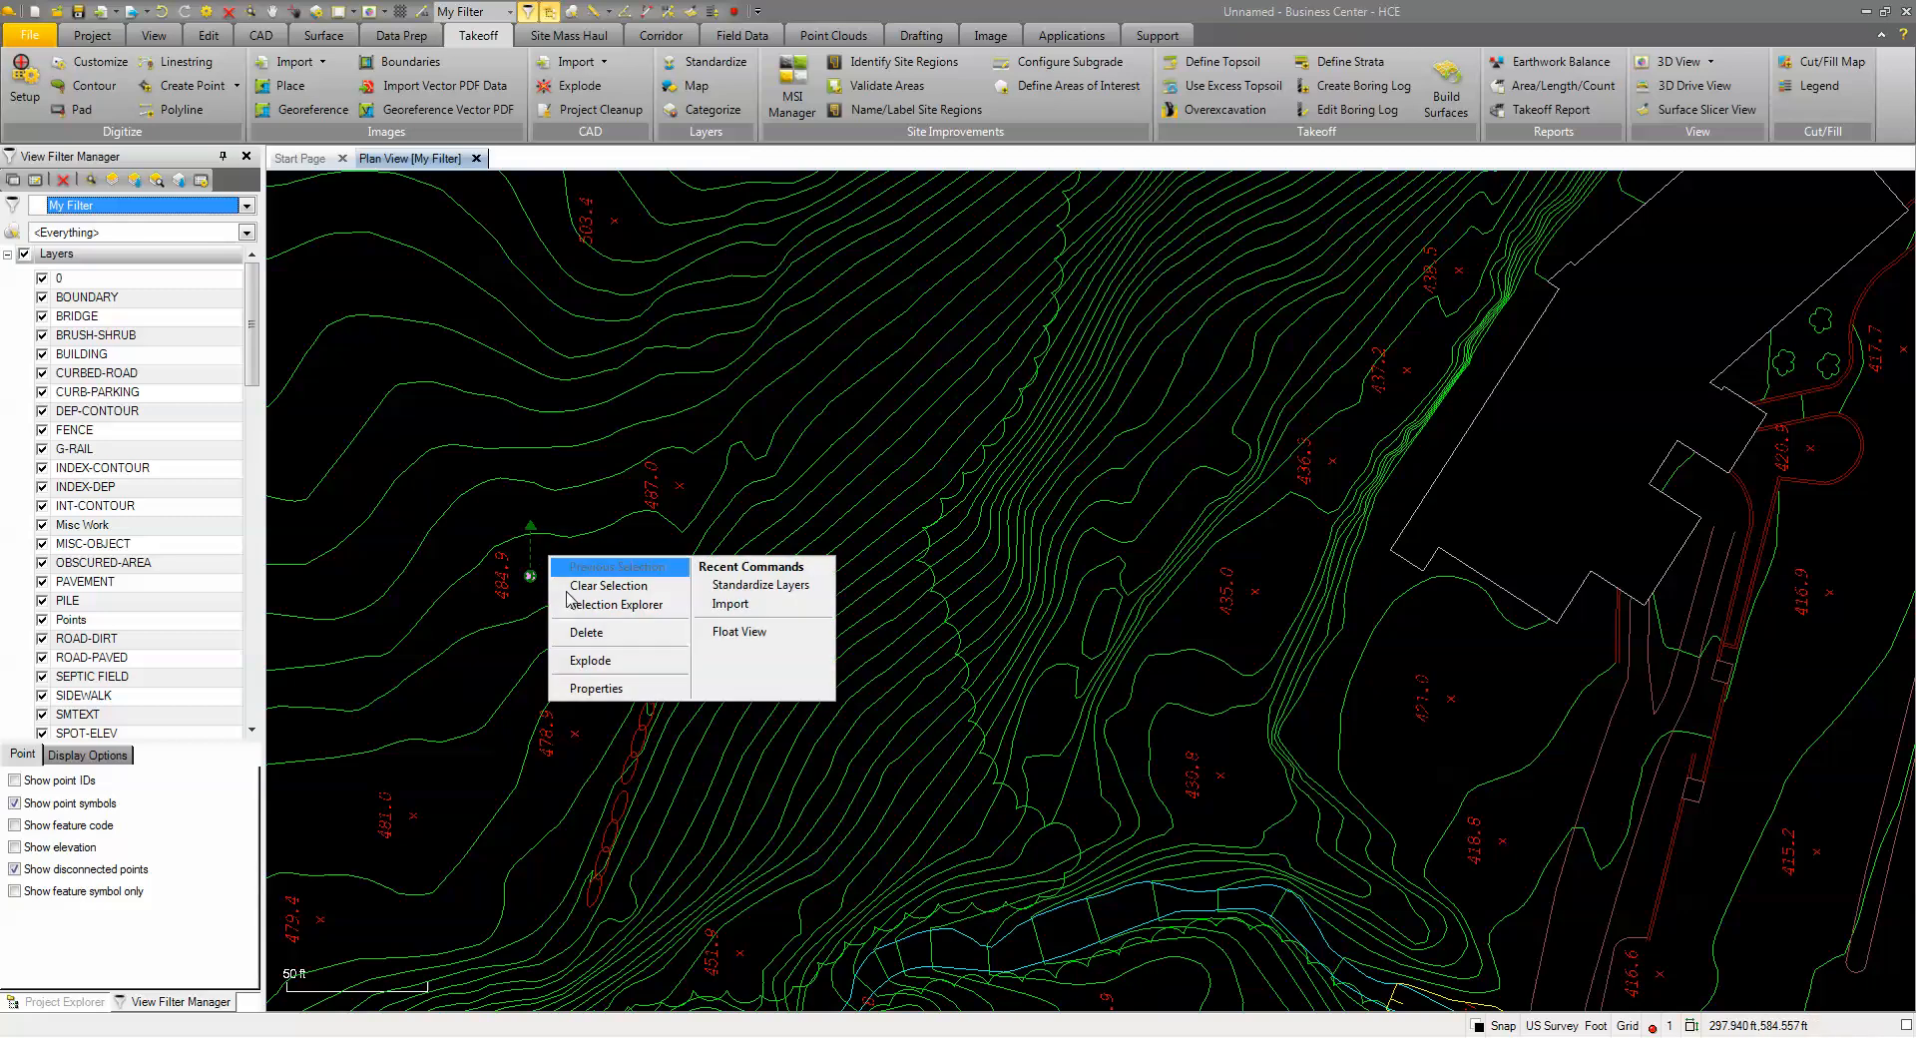
left_click(596, 689)
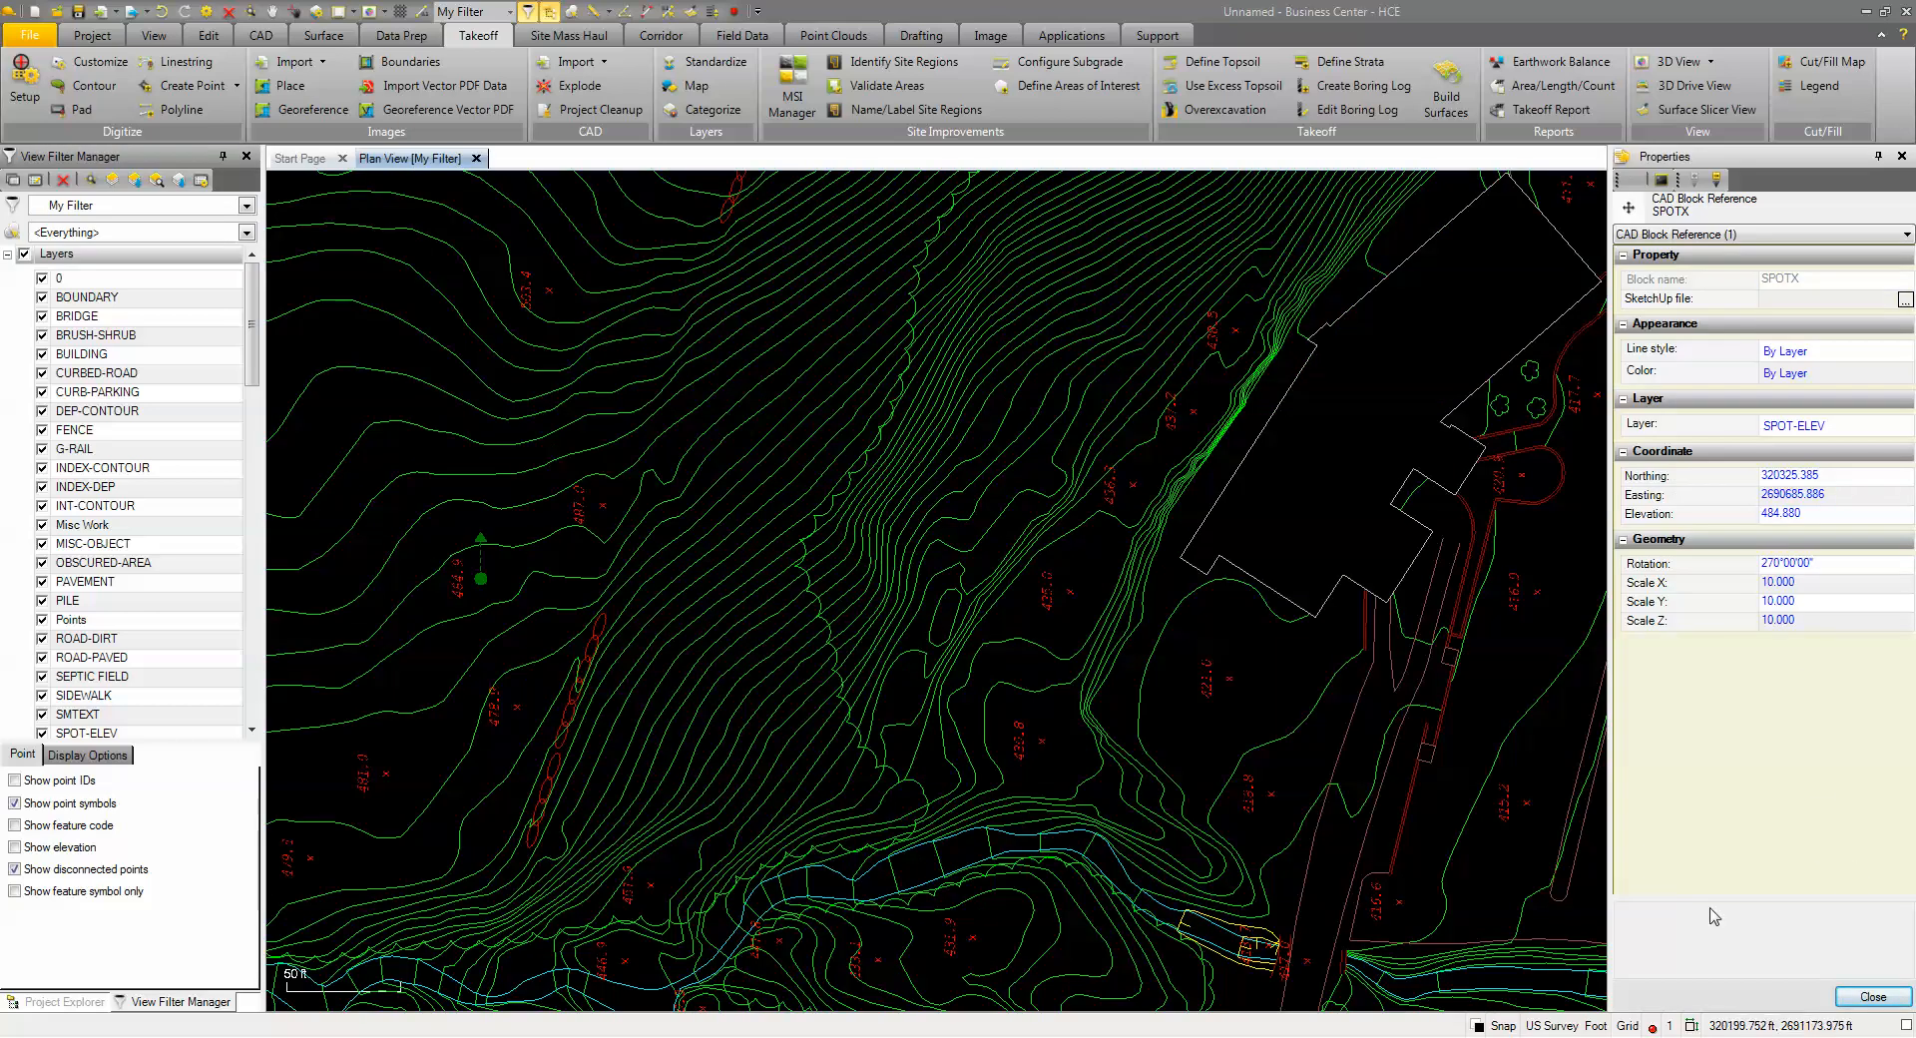
left_click(1869, 998)
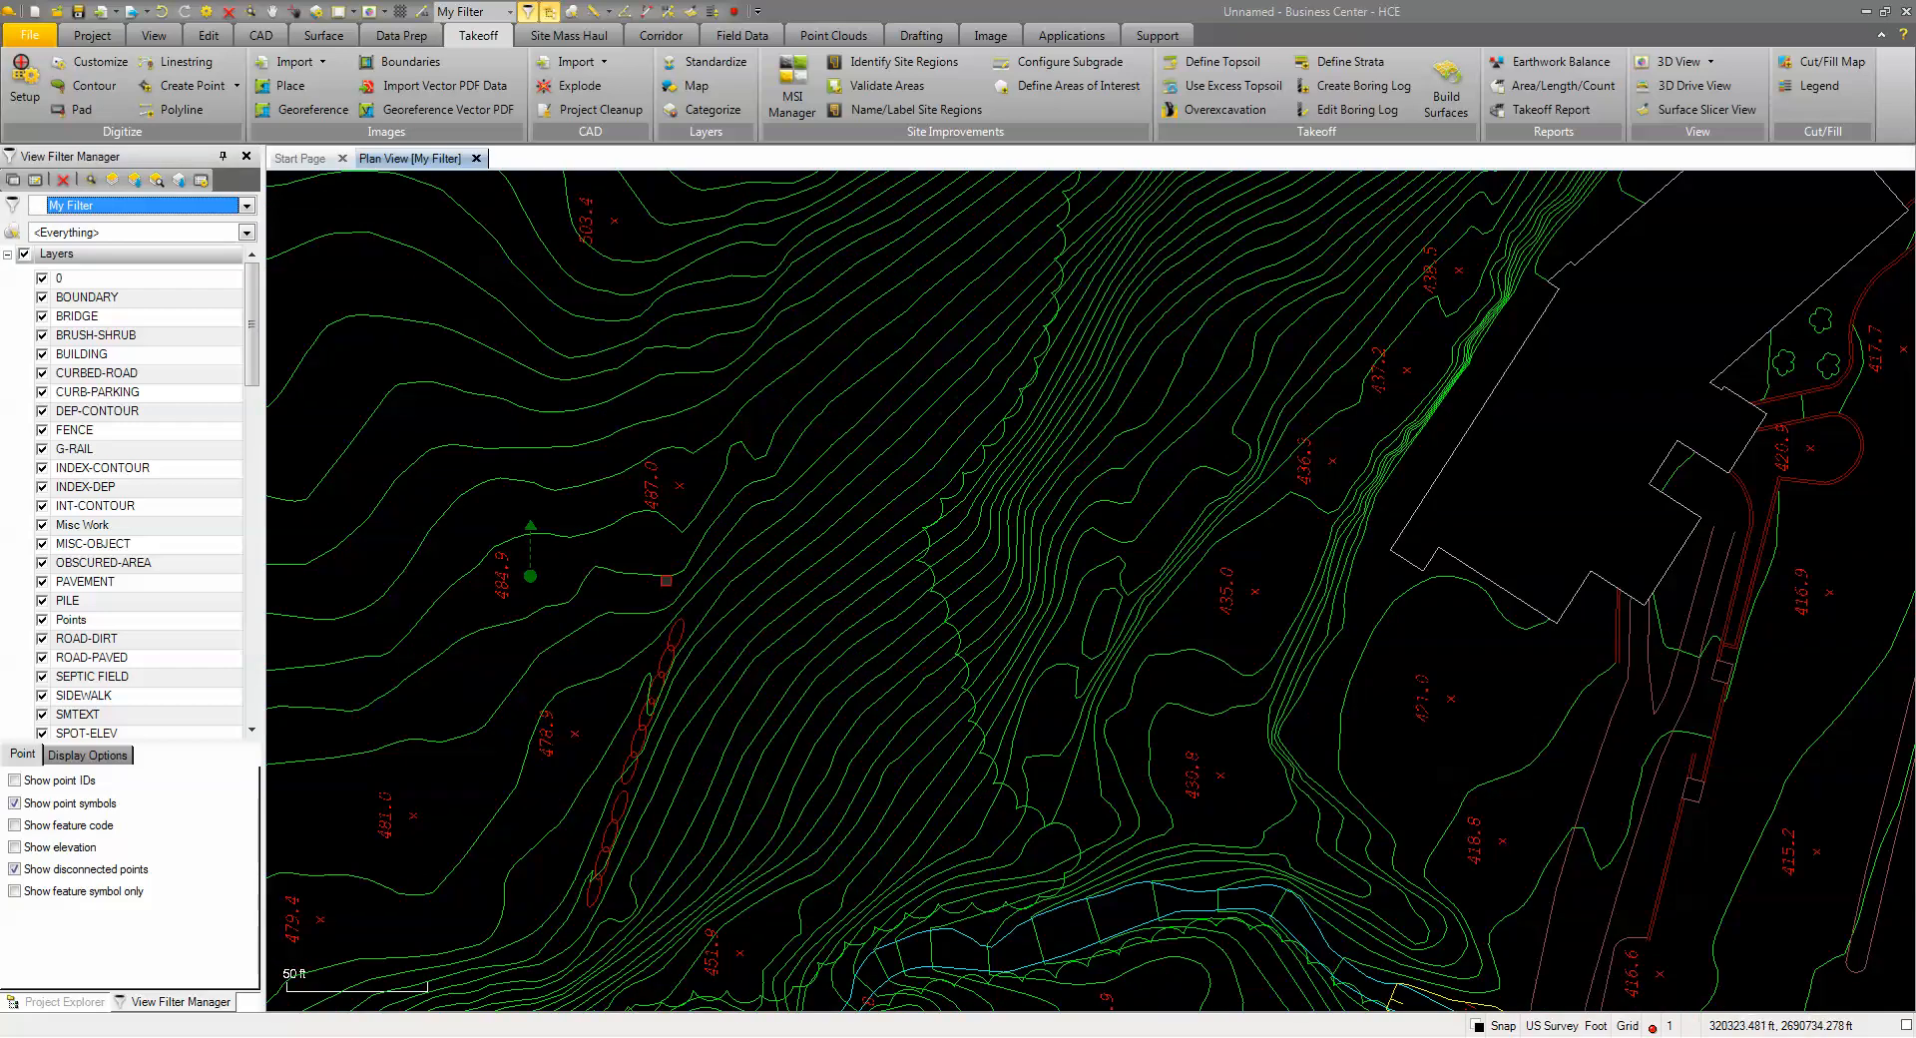
left_click(593, 553)
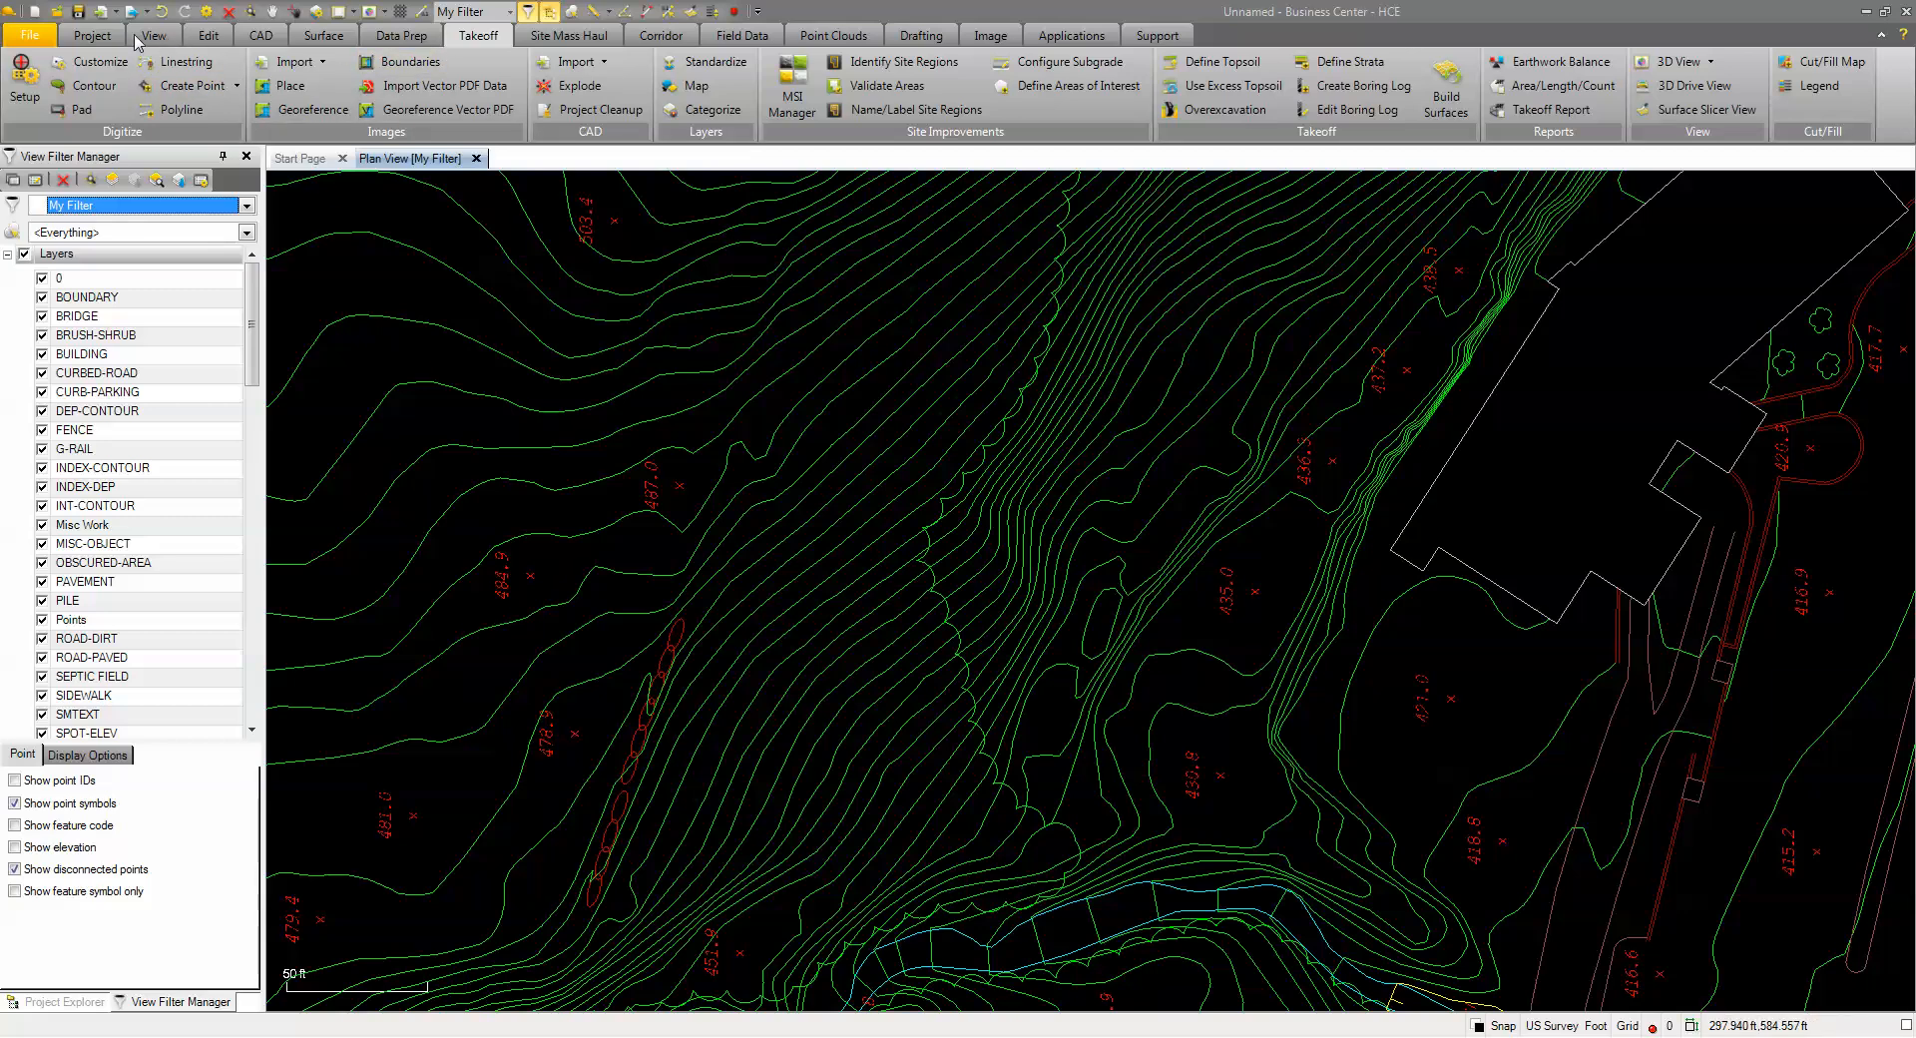
left_click(202, 38)
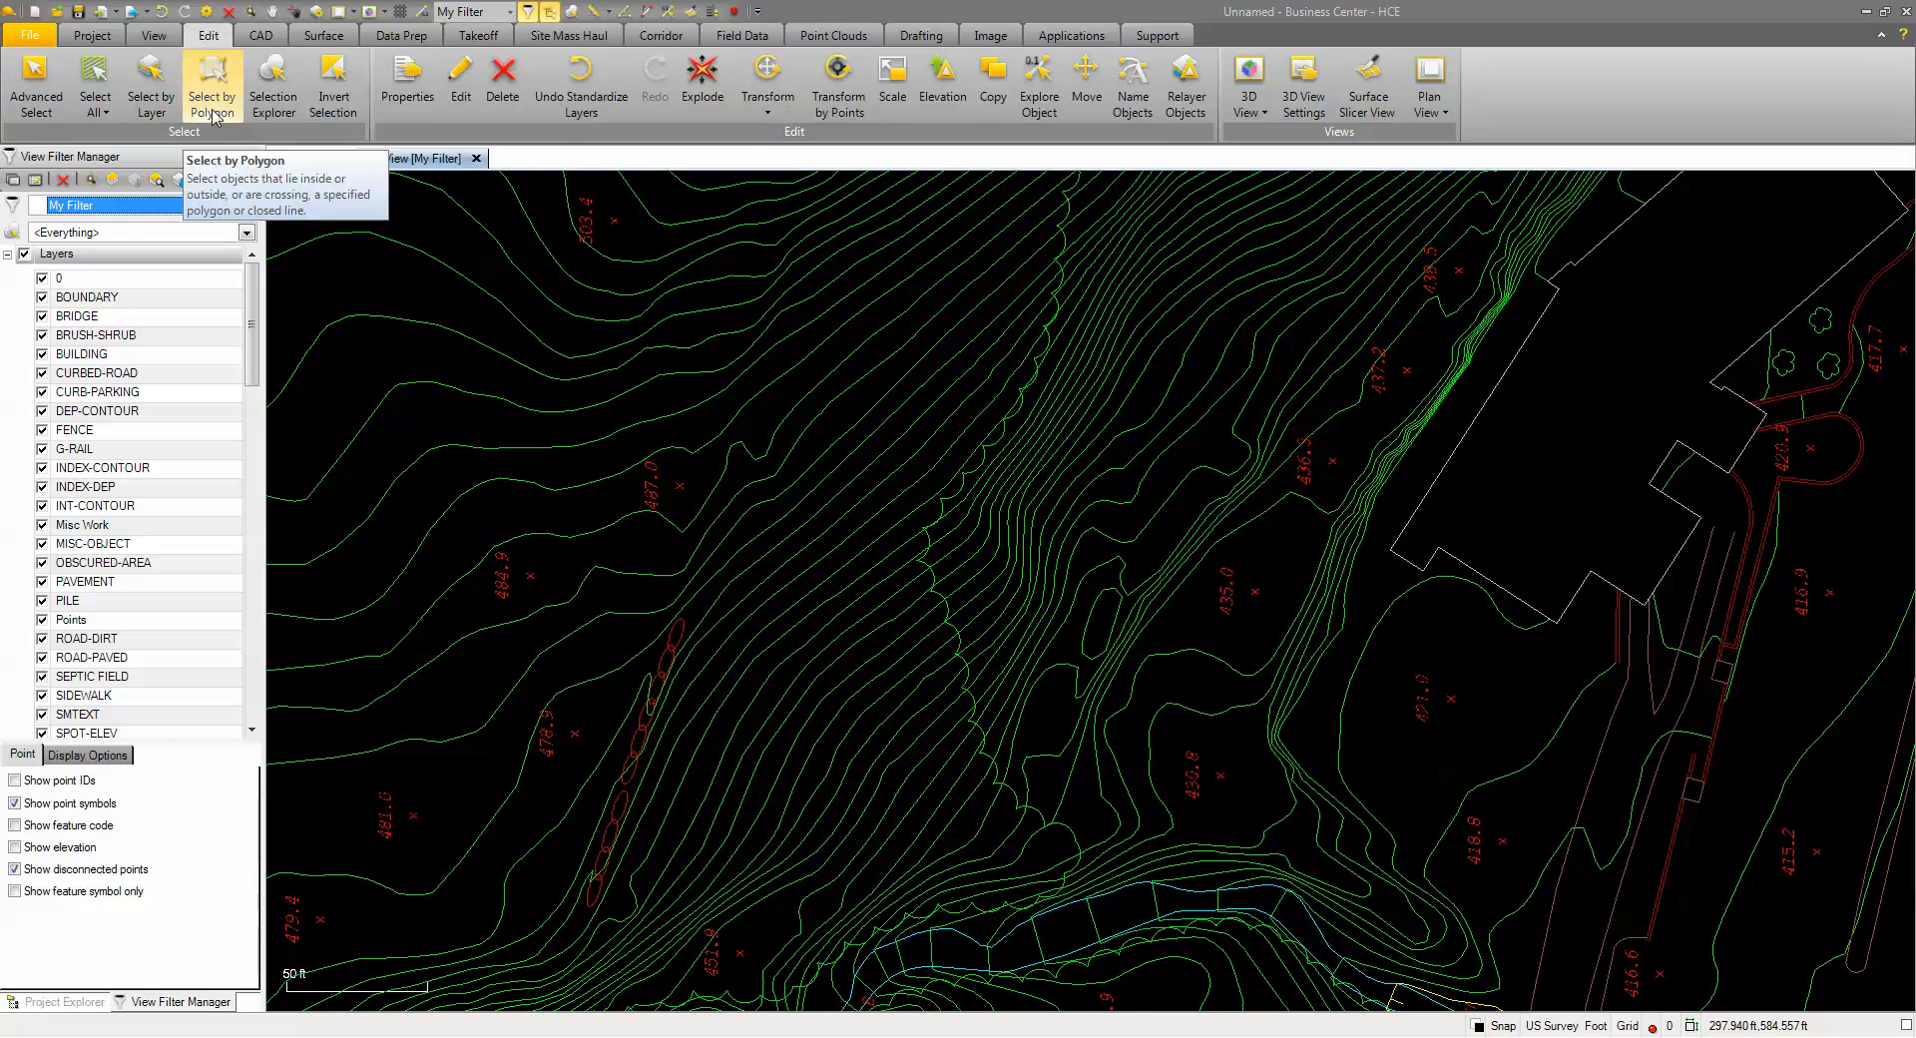
Select every object on the SPOT-ELEV layer with Select by Layer
left_click(151, 88)
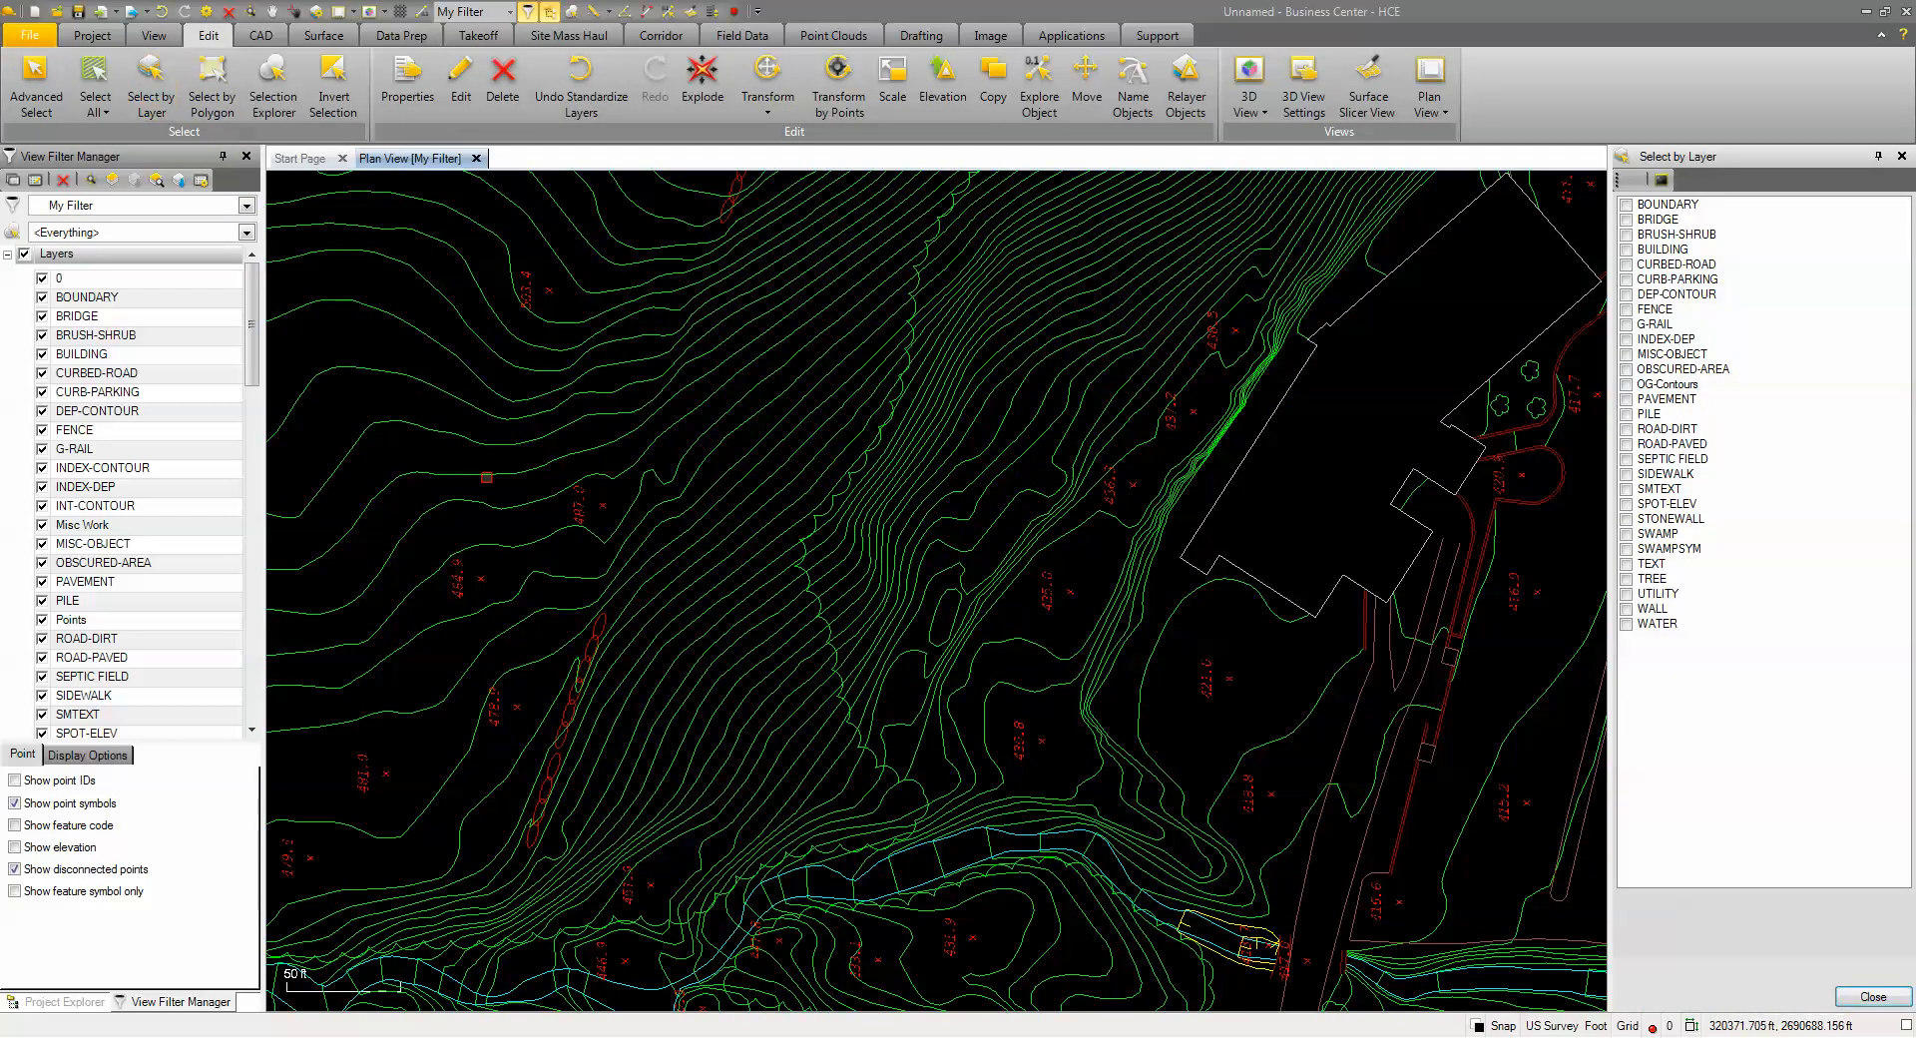
left_click(481, 579)
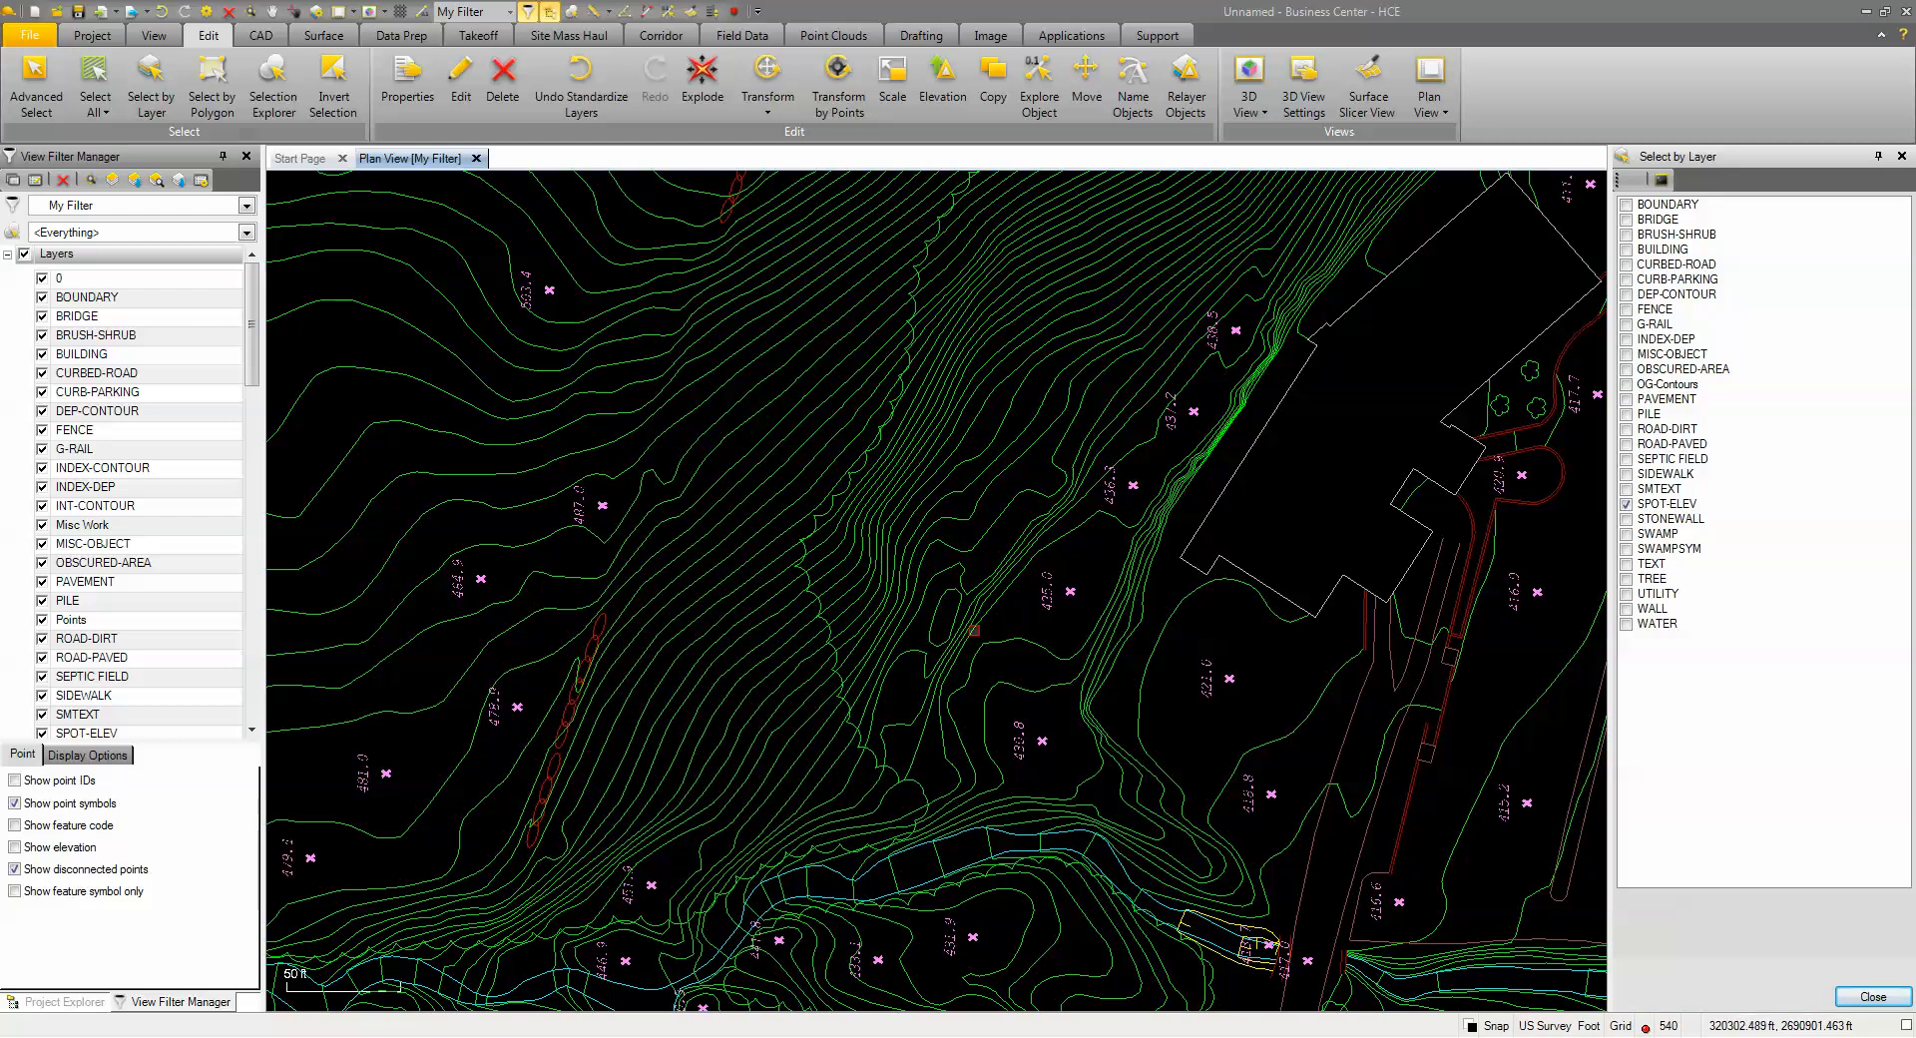
left_click(1888, 1000)
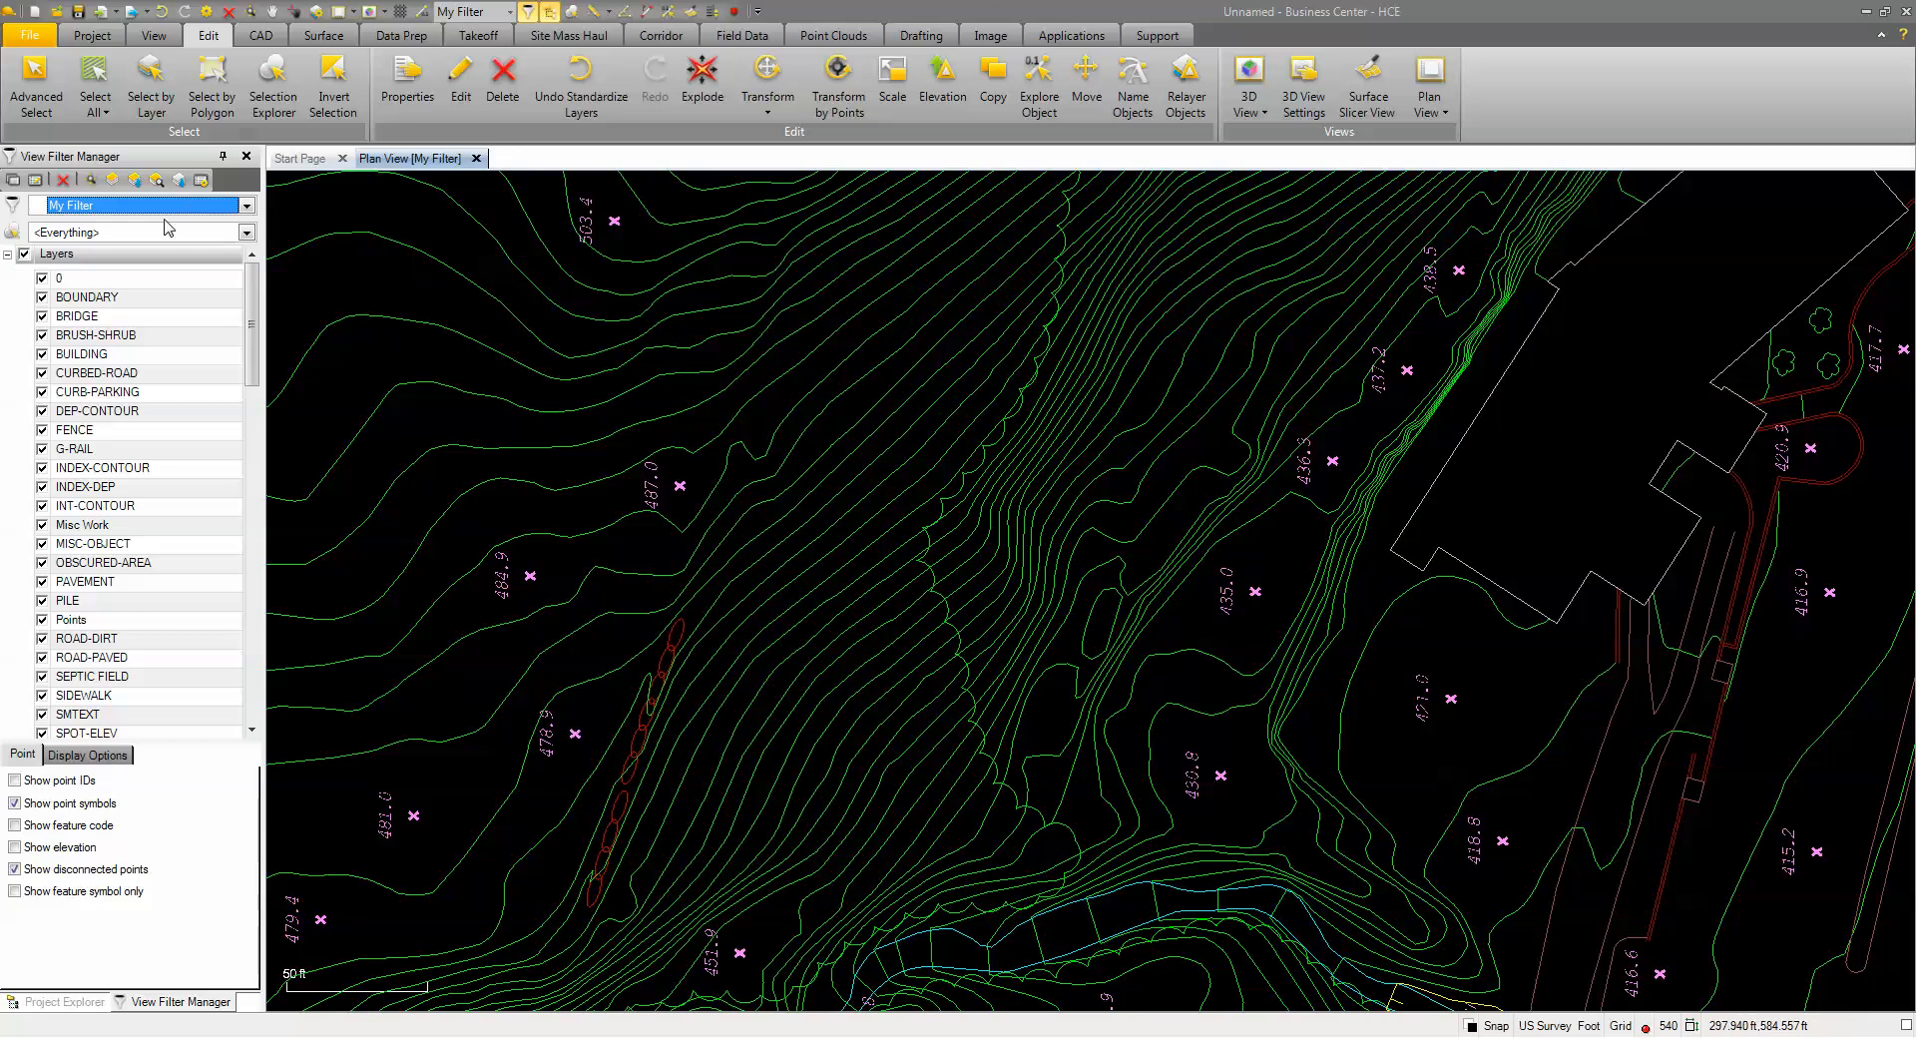
Filter the selection with Advanced Select to data type CAD BlockReference, leaving 270 items
left_click(33, 80)
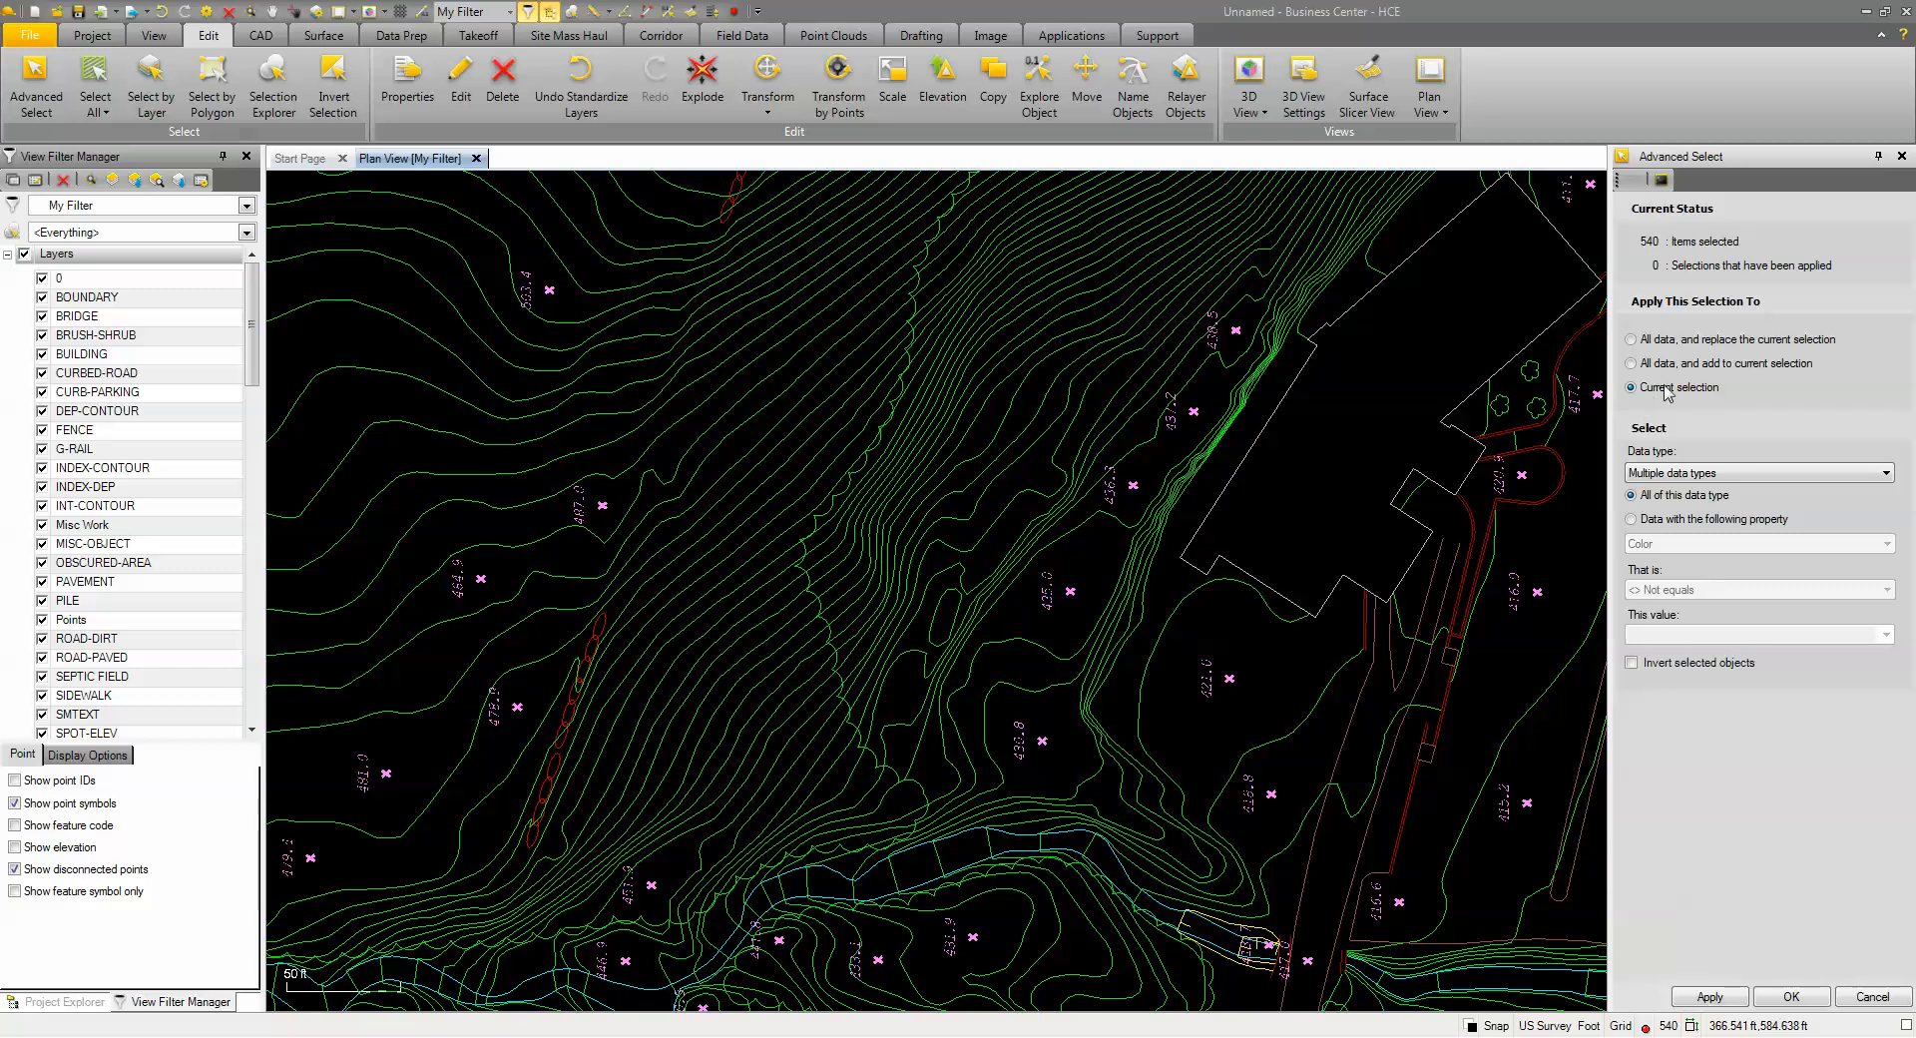
left_click(1696, 476)
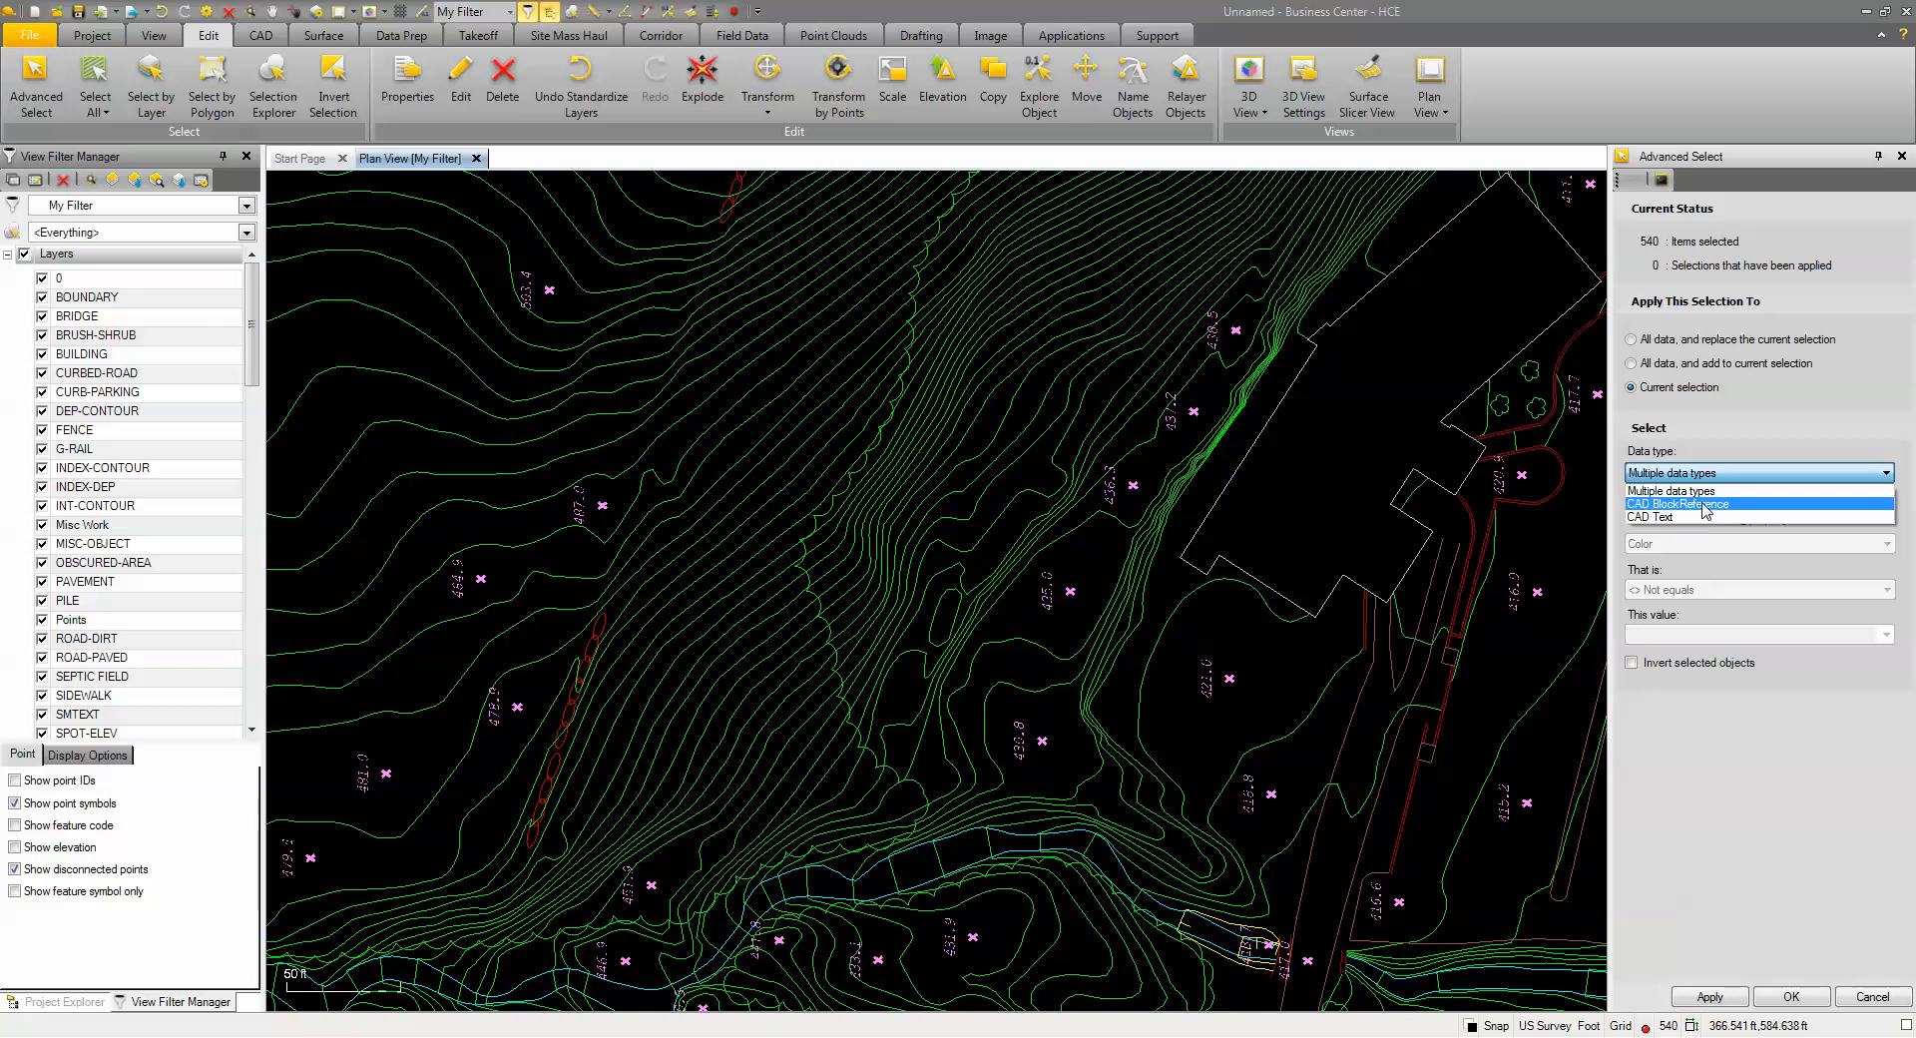
left_click(1705, 505)
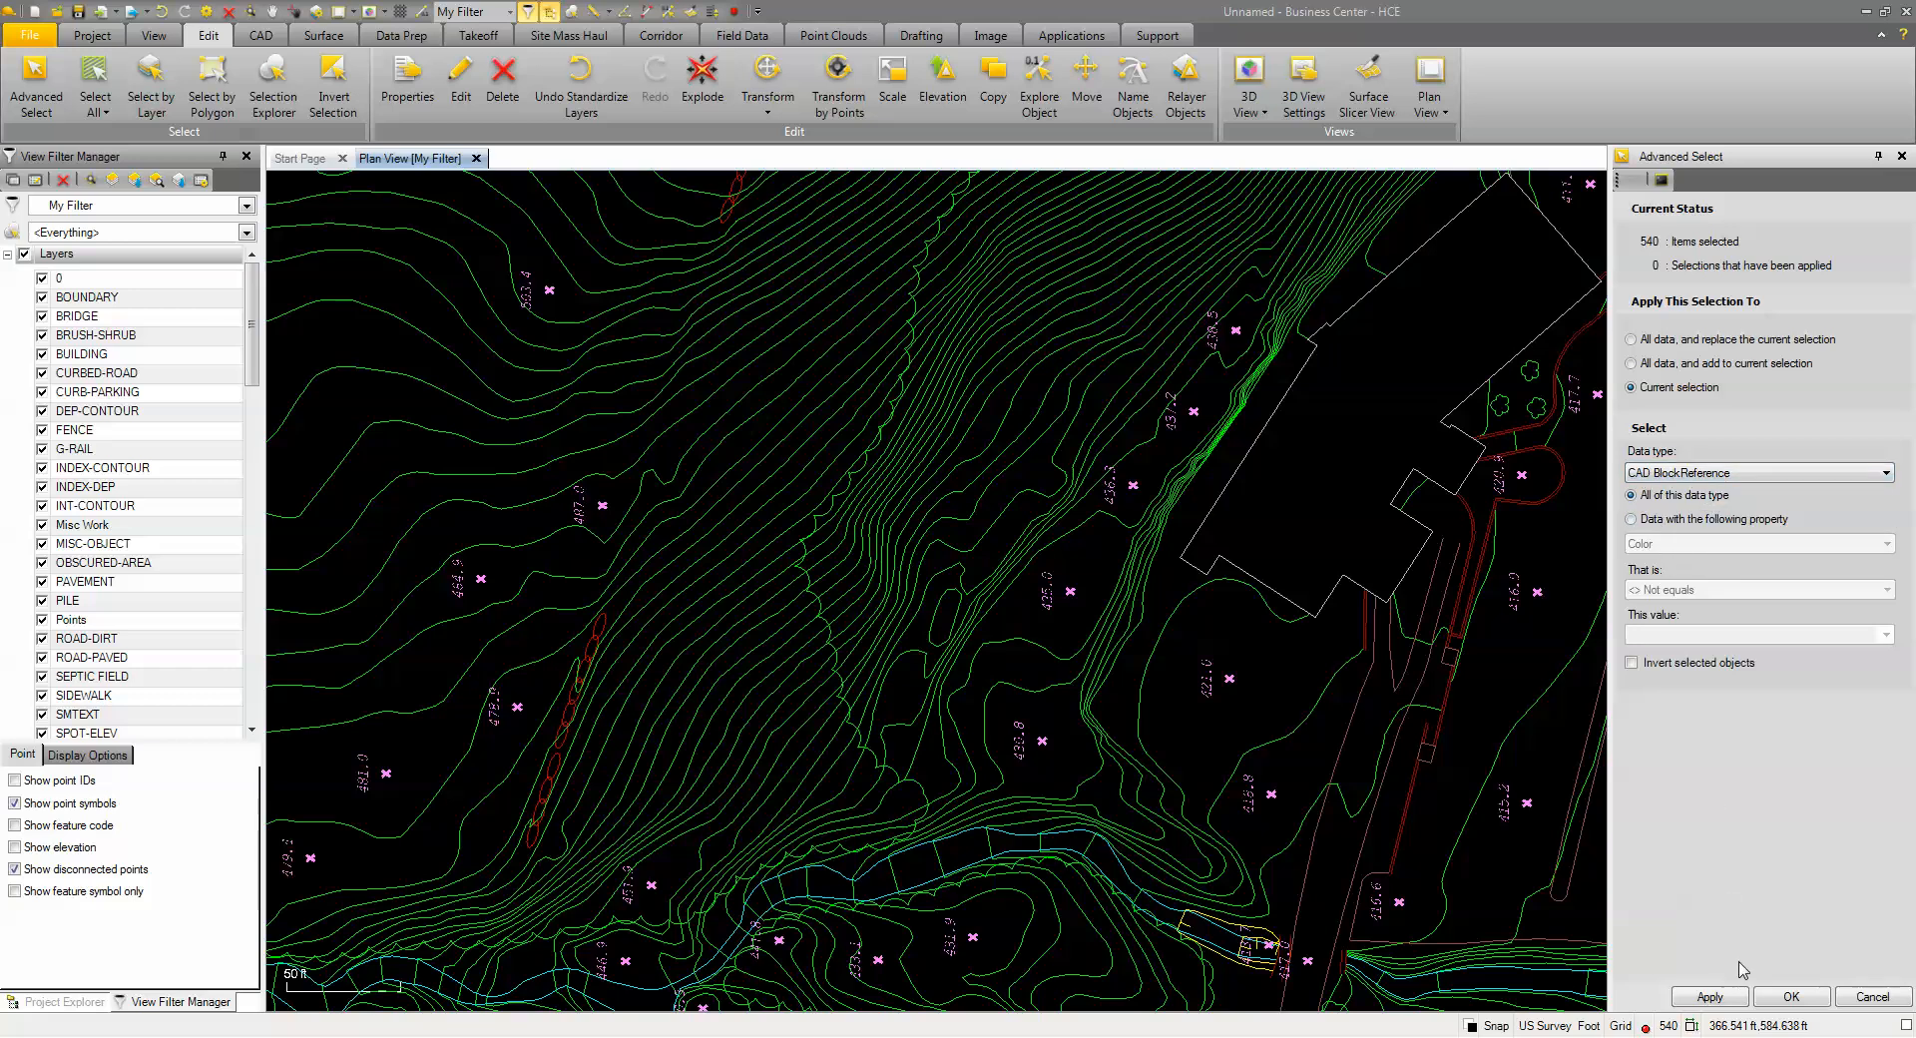
left_click(1721, 996)
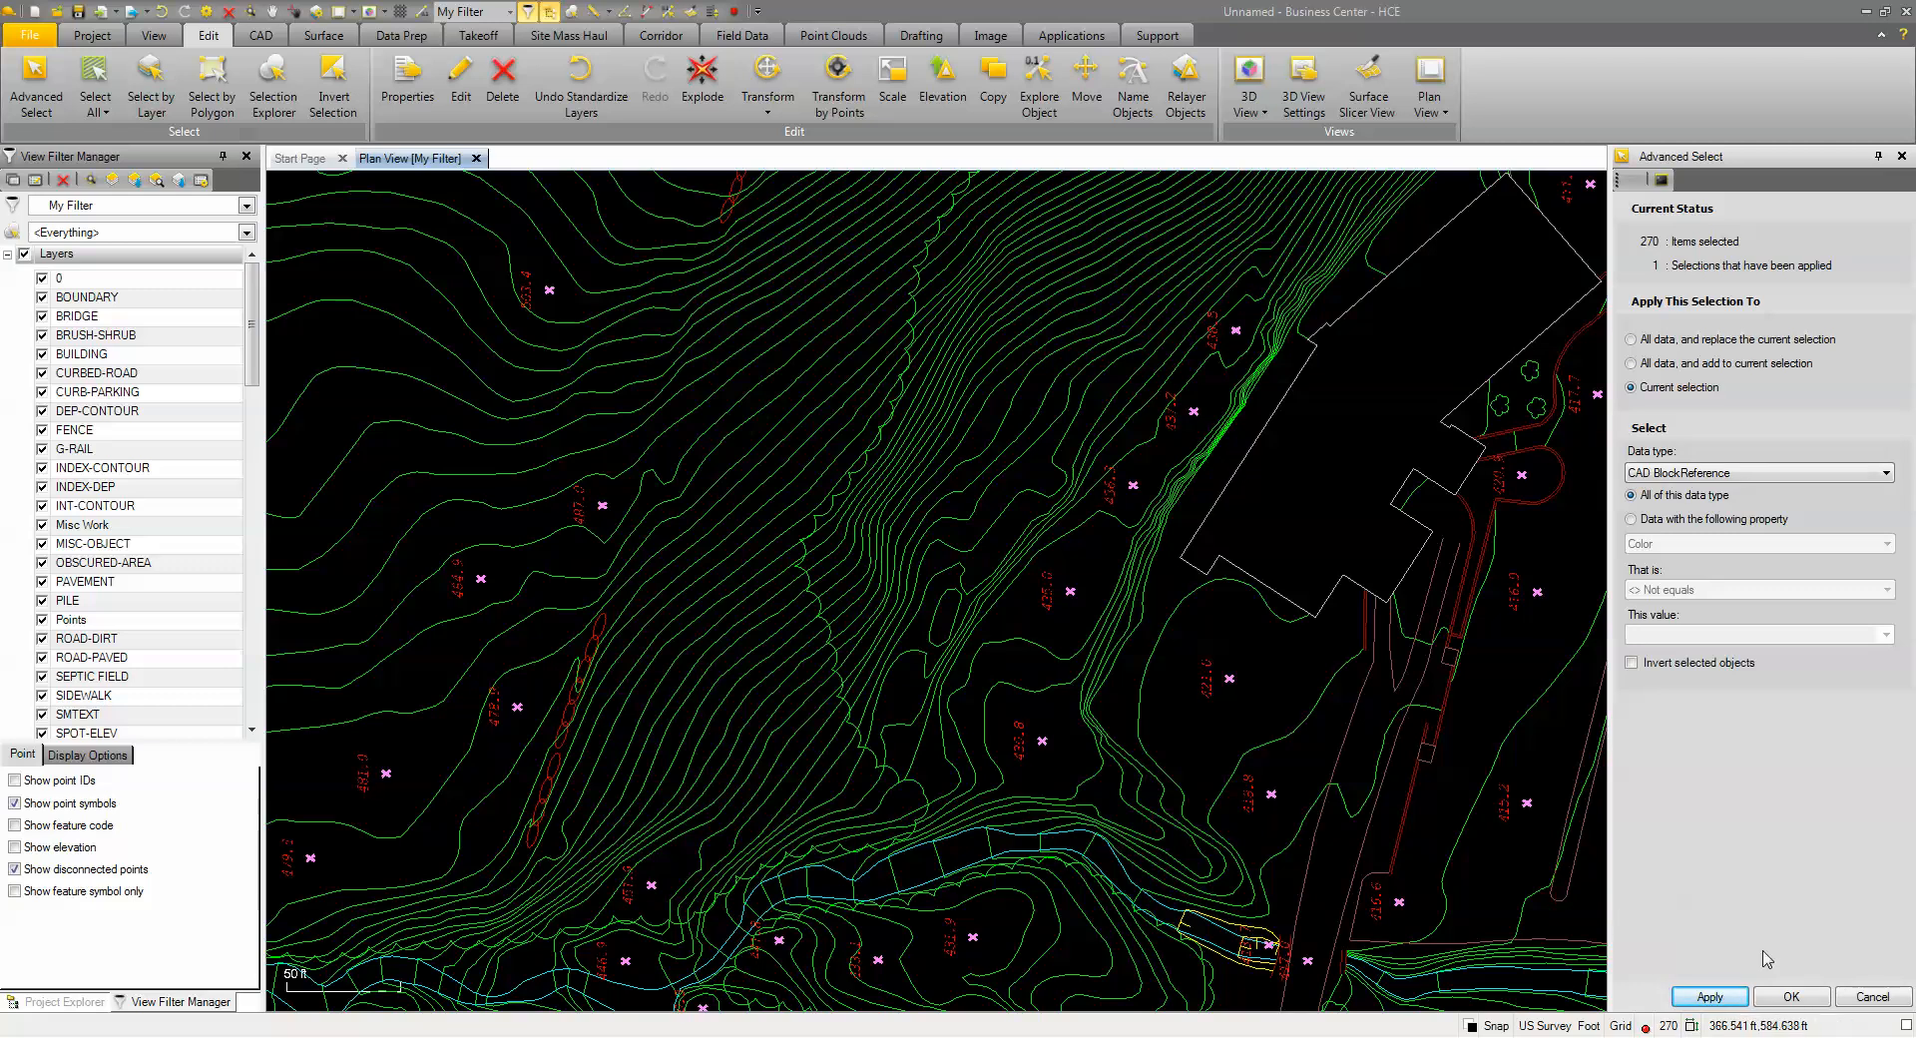
left_click(1809, 997)
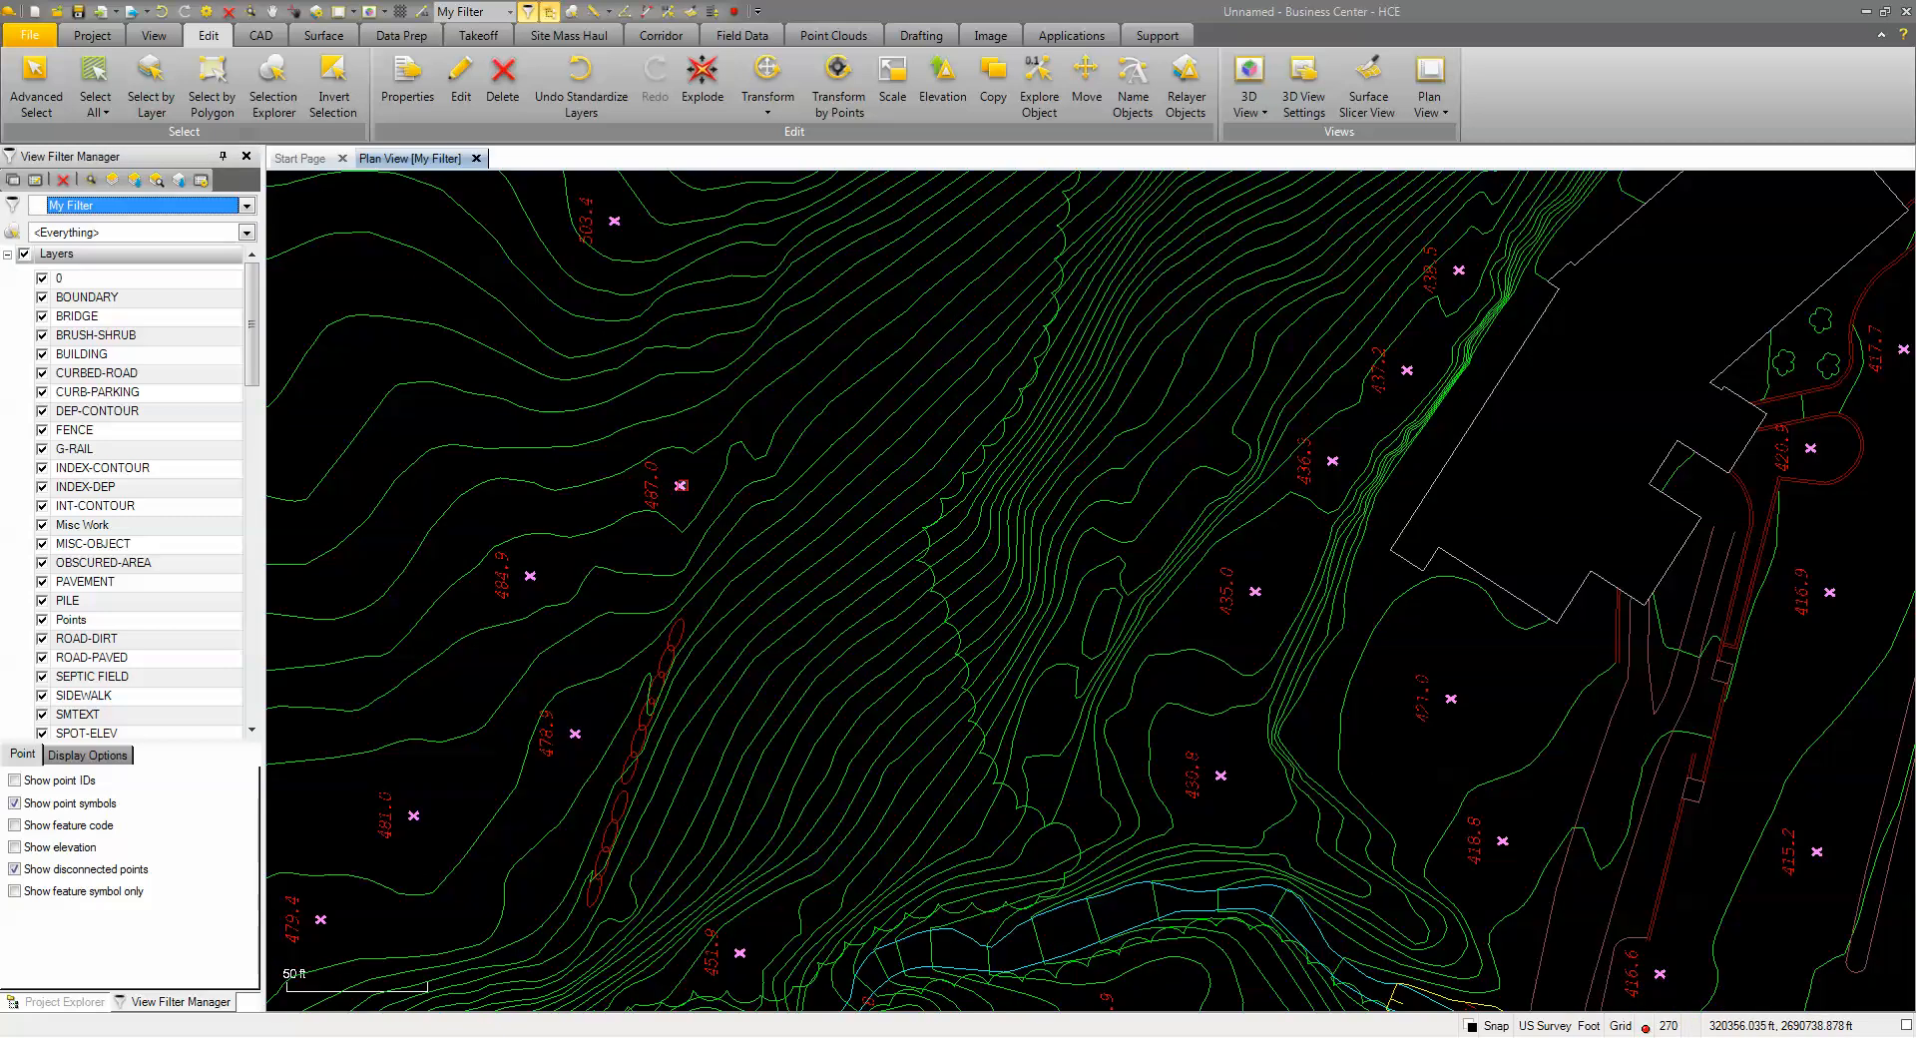
left_click(261, 36)
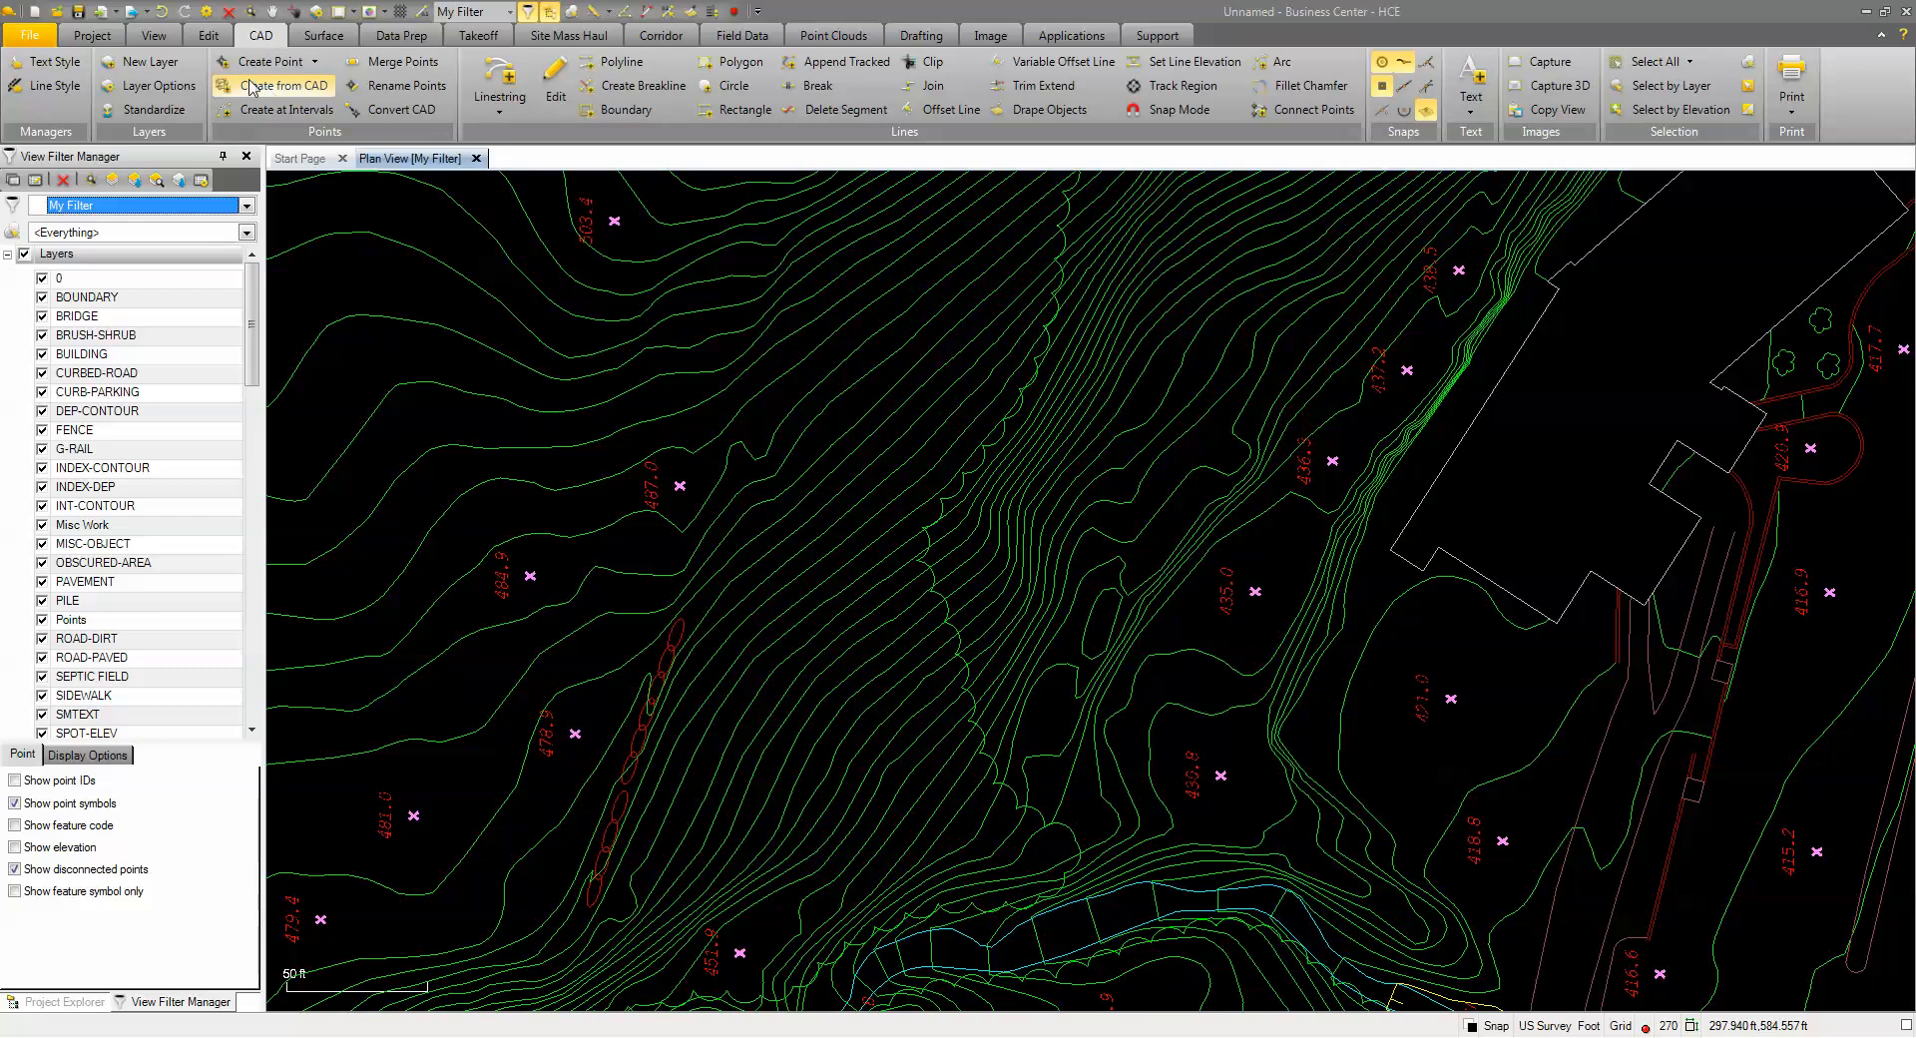
Create 270 points at block insertion points on OG-Spot Elevations with feature code GS
left_click(302, 92)
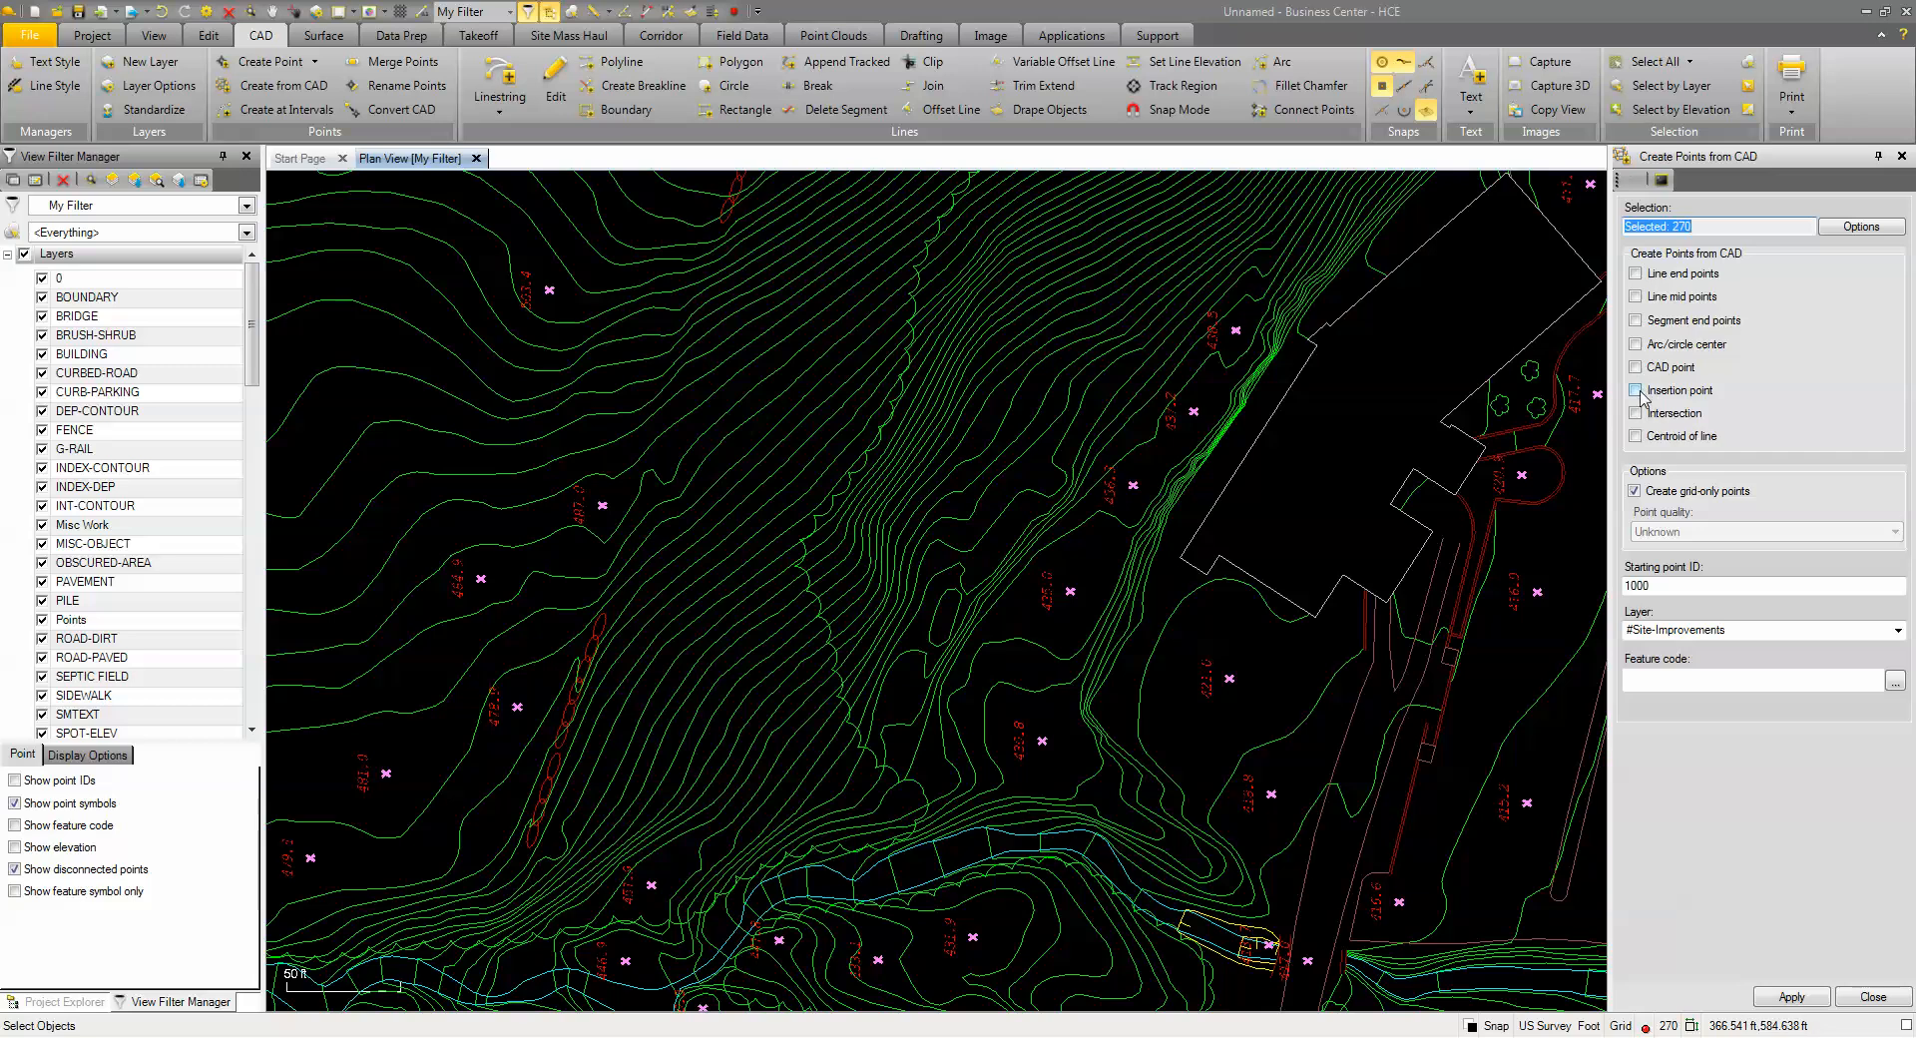
left_click(1635, 392)
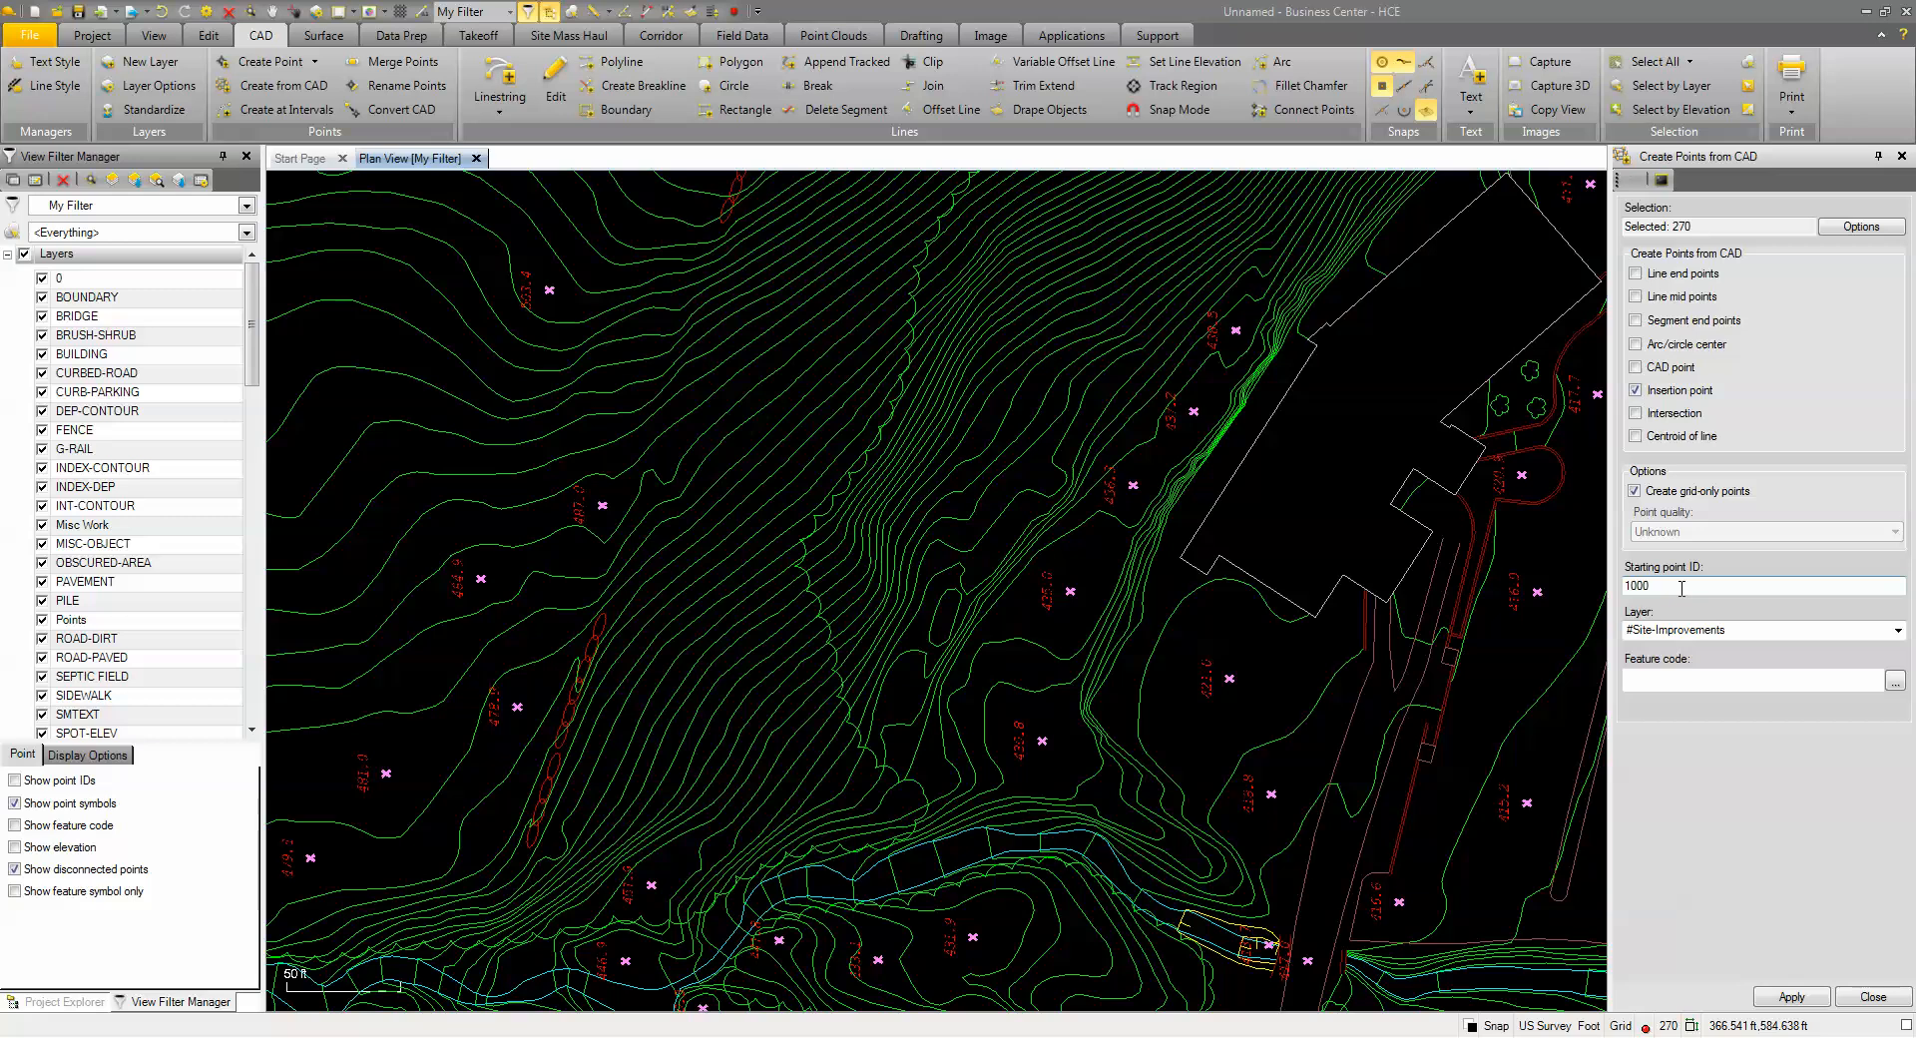
left_click(1885, 631)
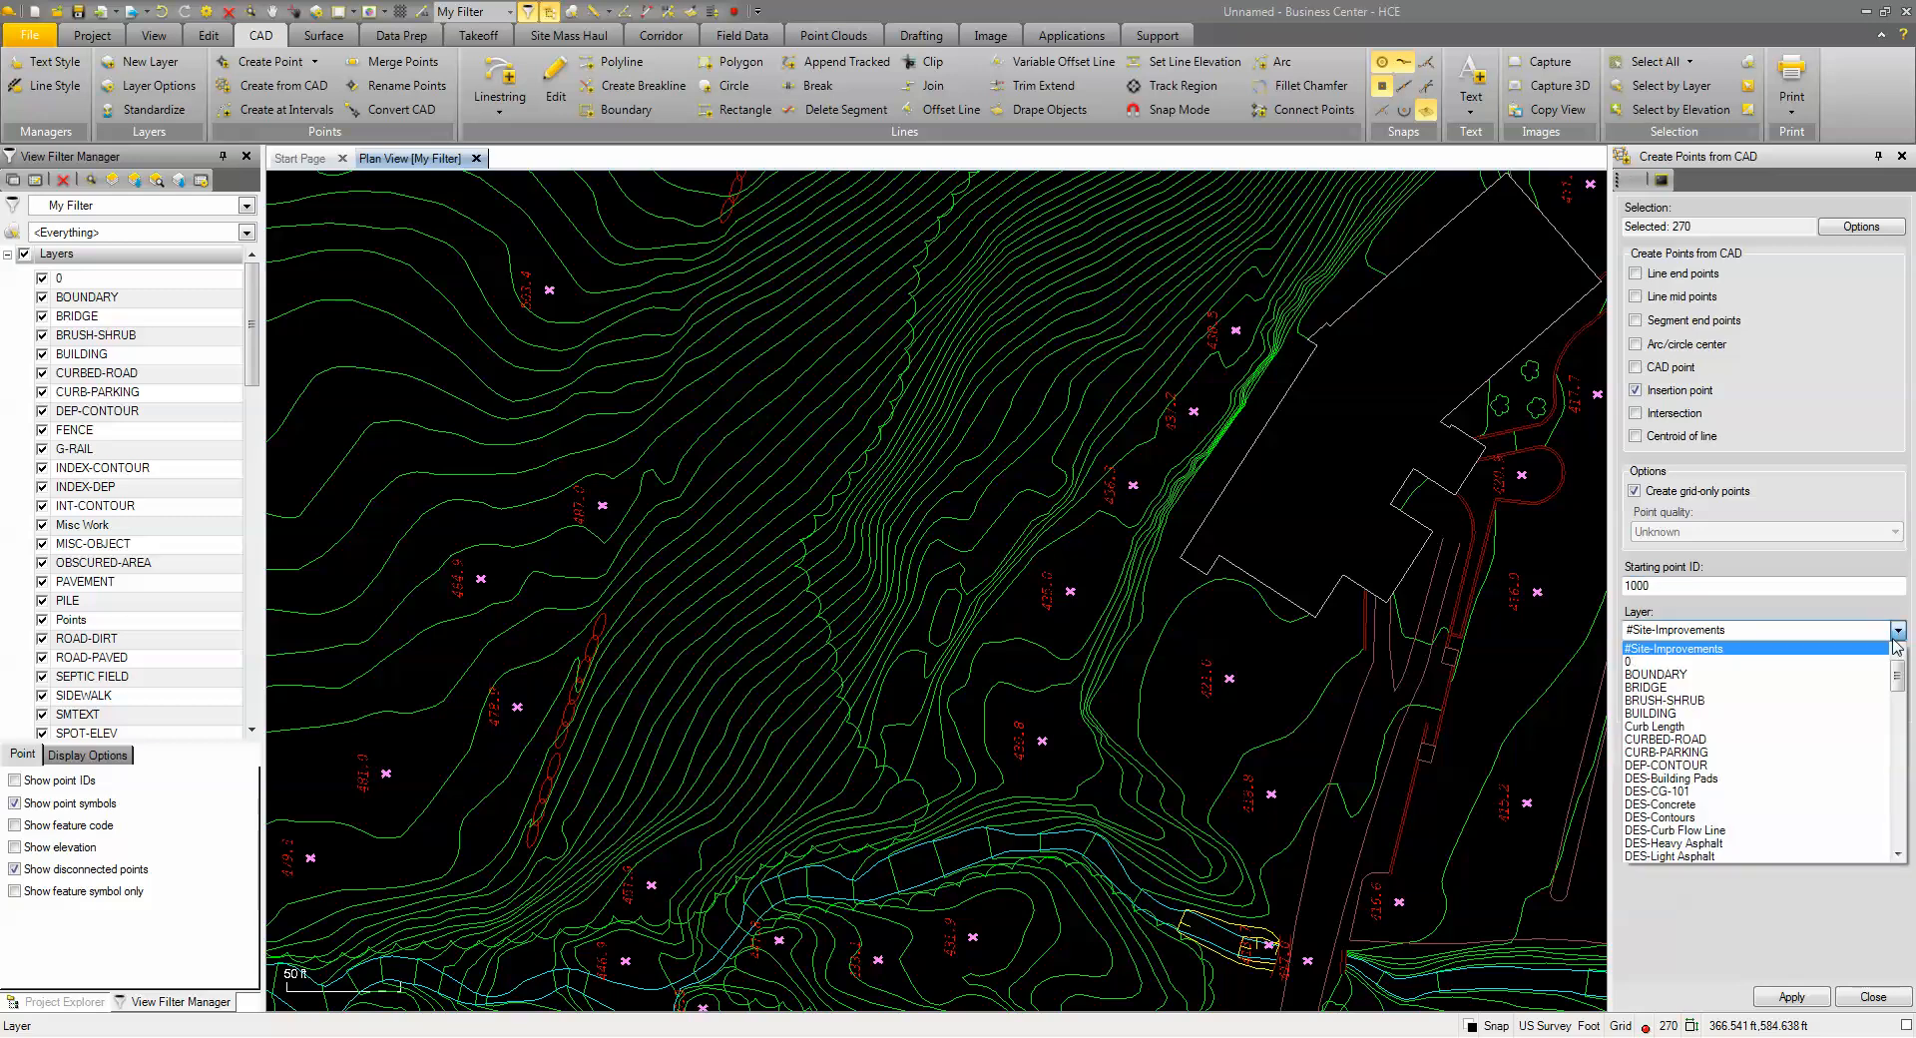
scroll(1796, 782, "down", 10)
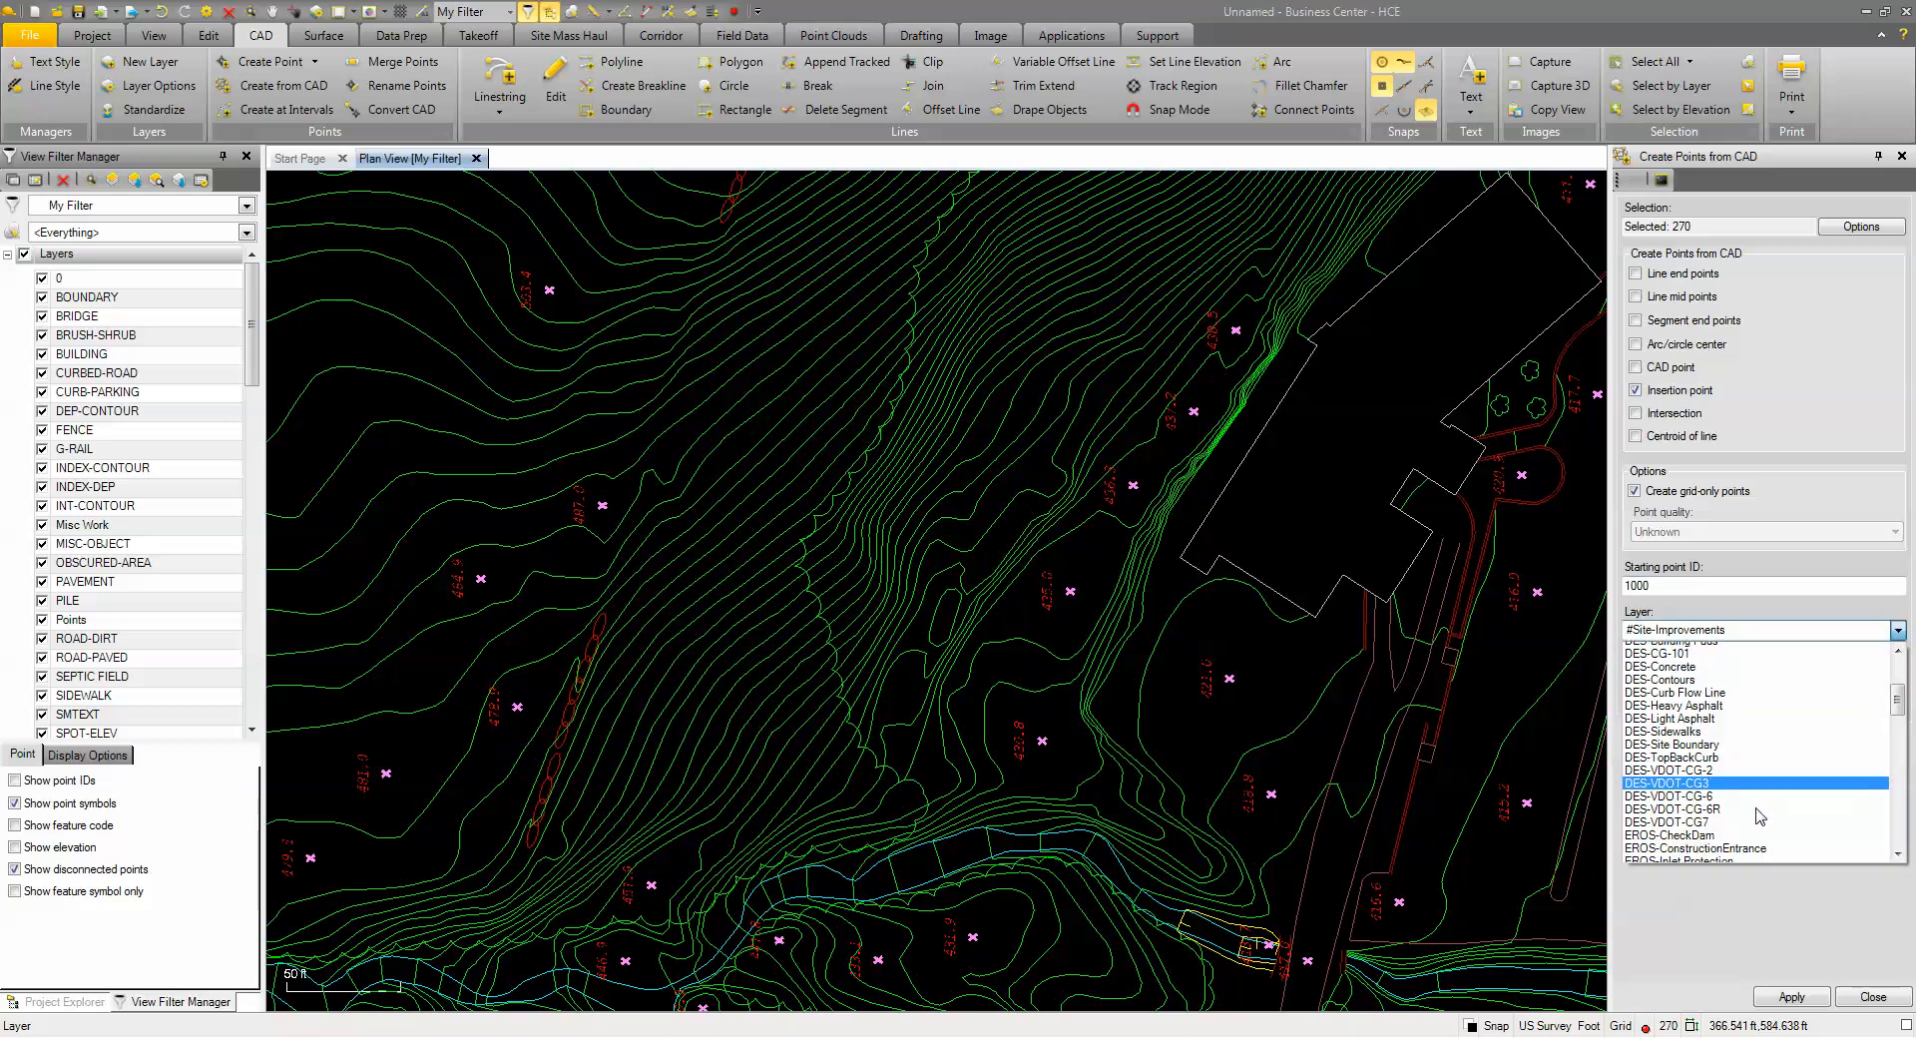
scroll(1756, 813, "down", 4)
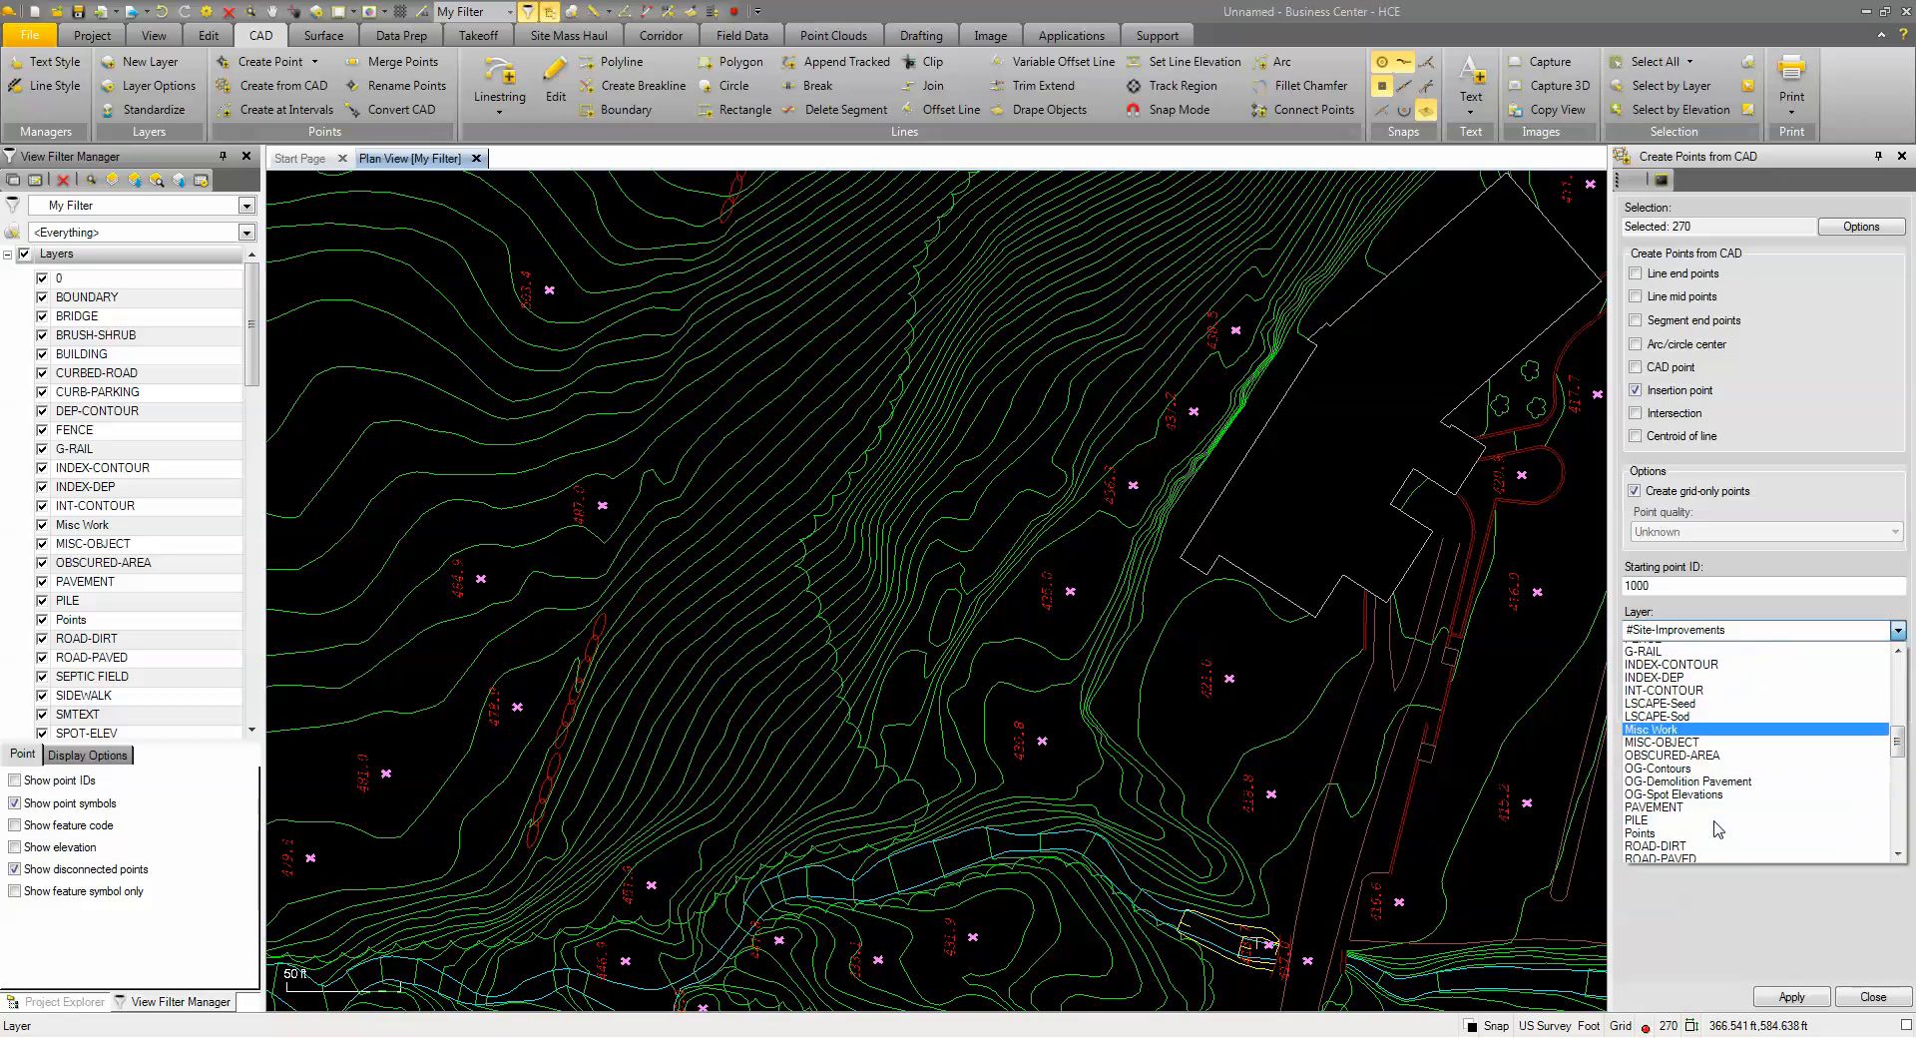
left_click(1686, 766)
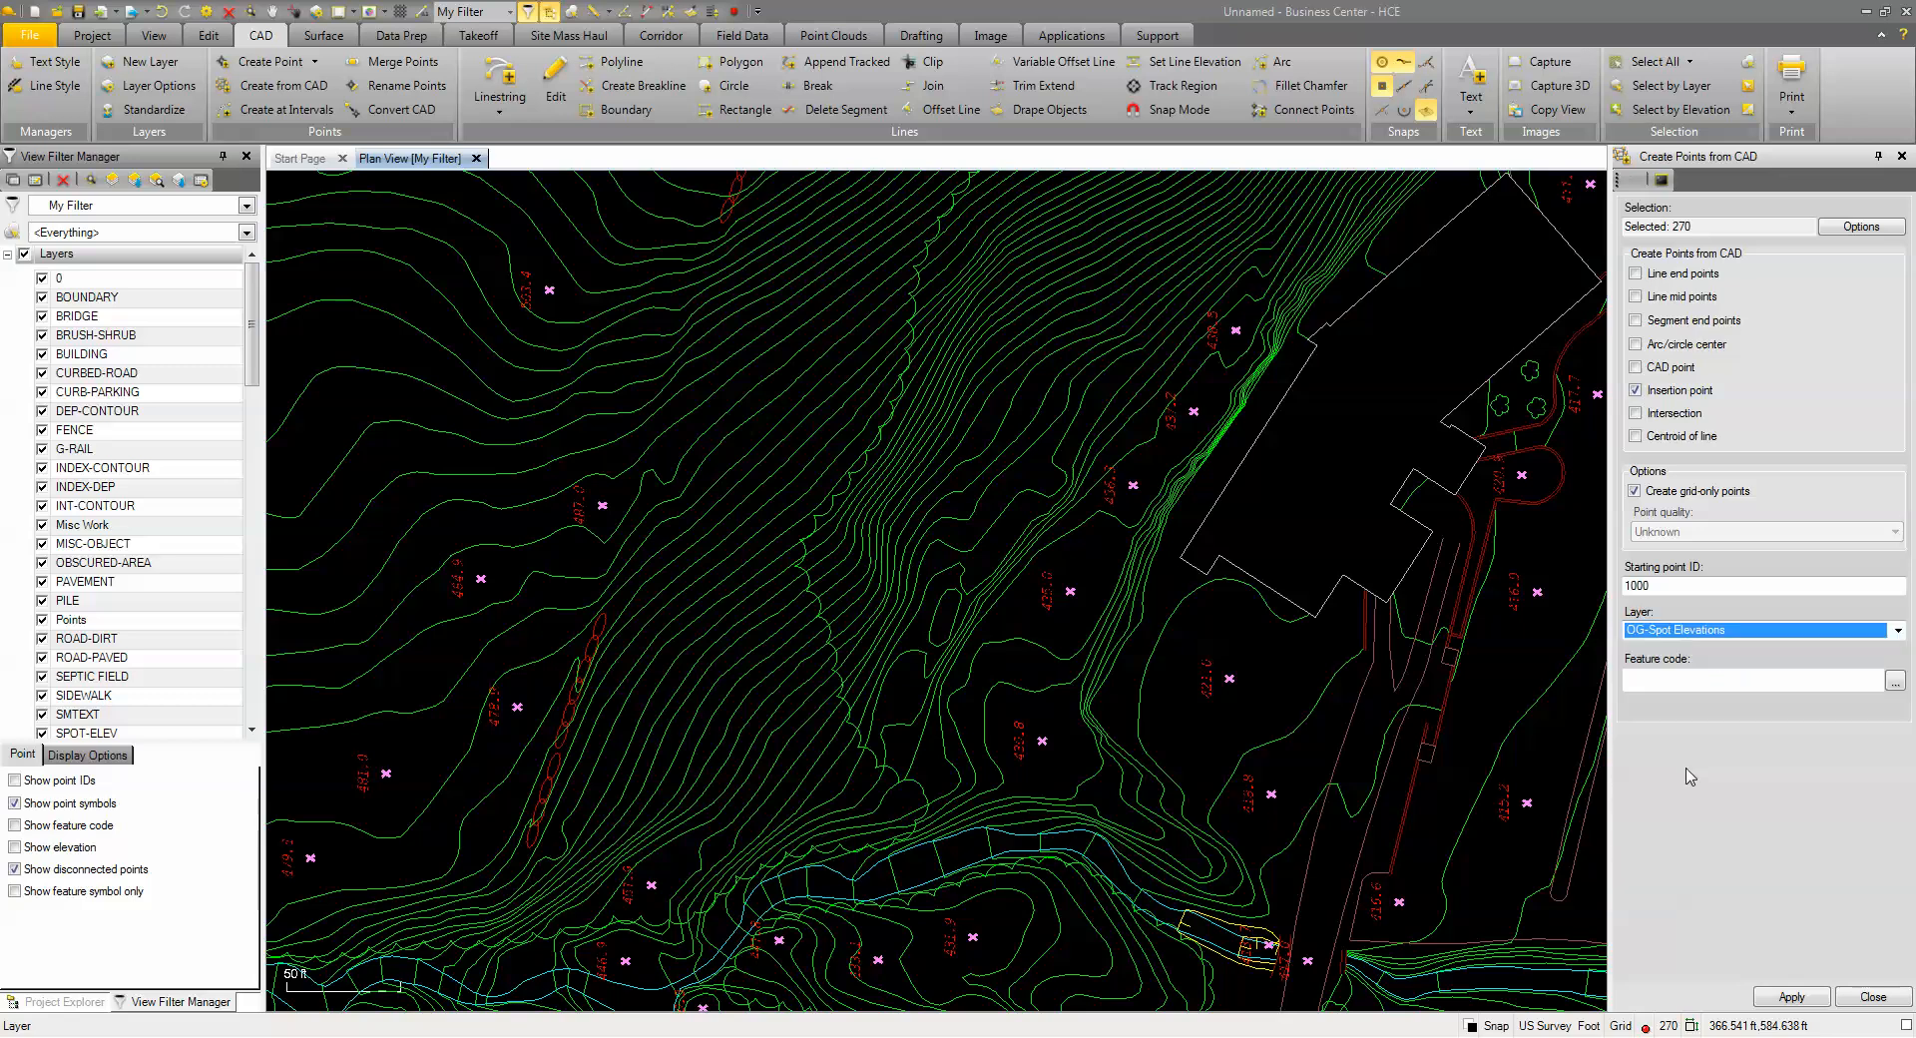
left_click(1669, 680)
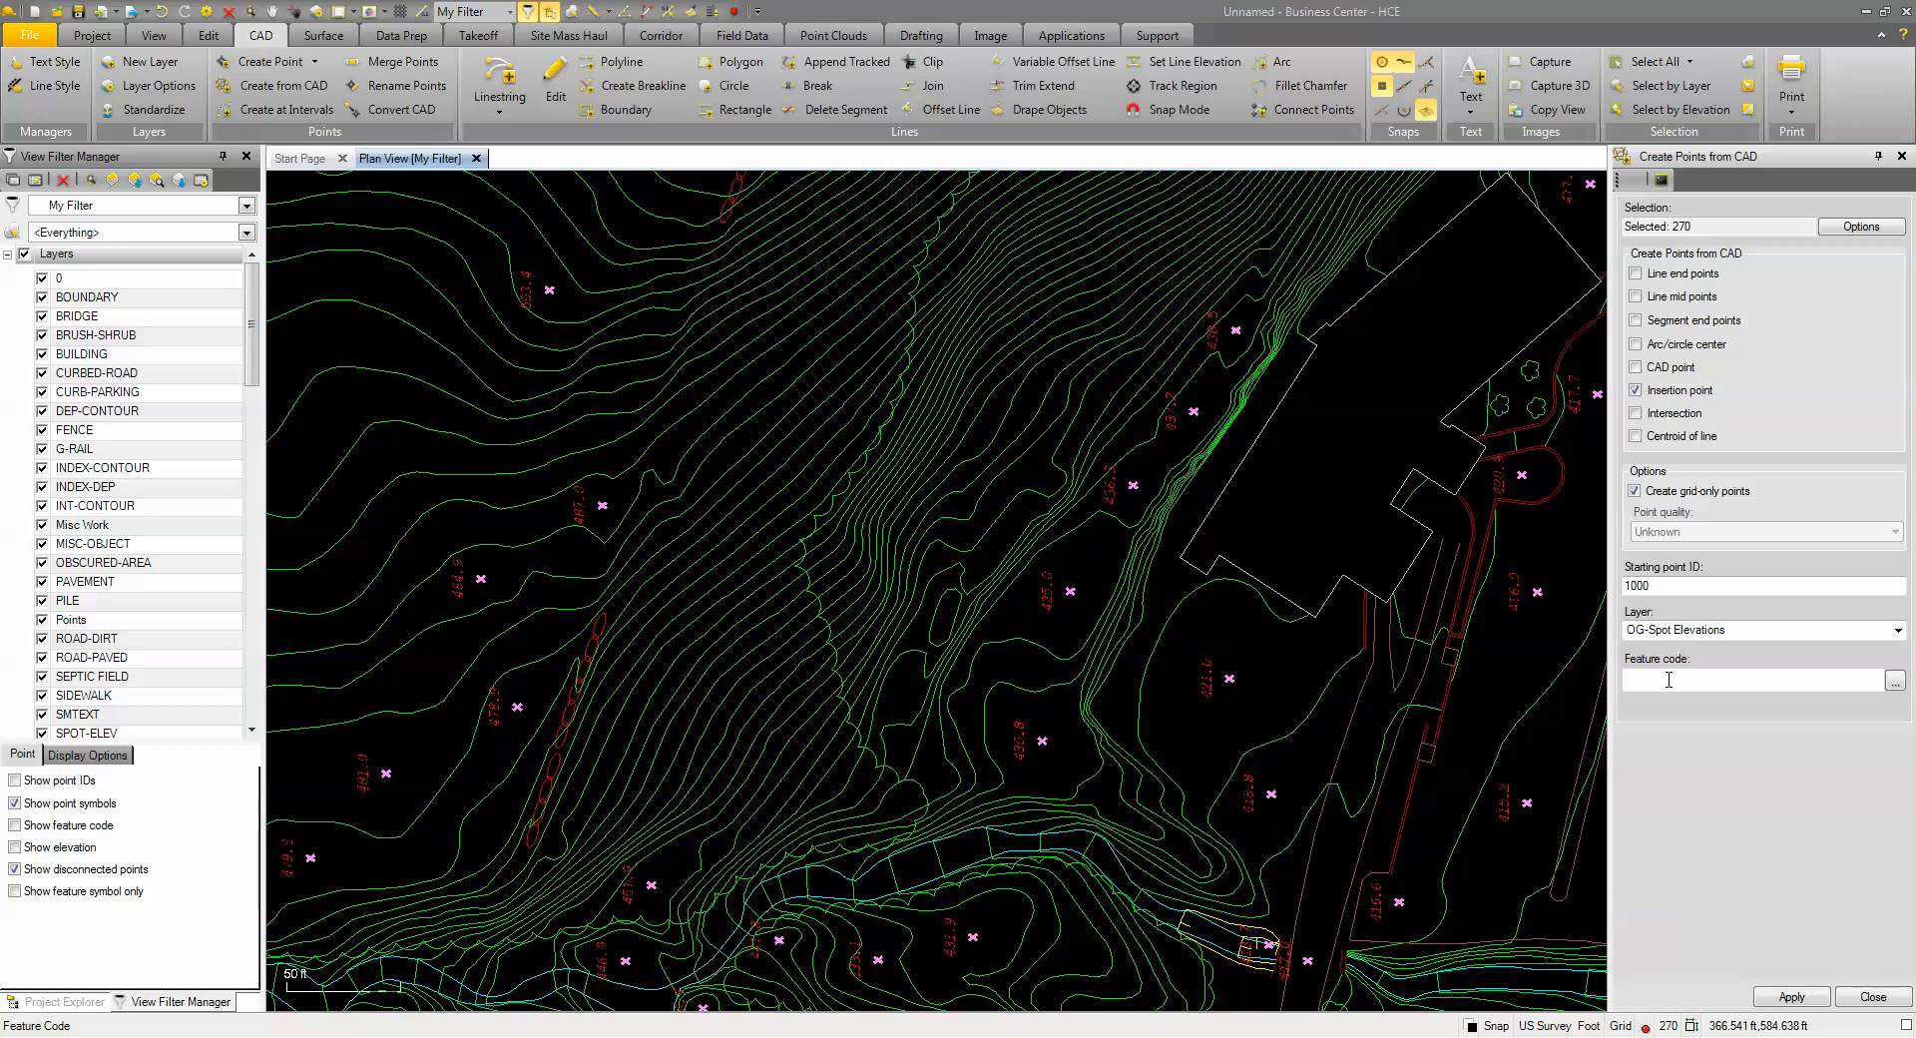
type("GS")
left_click(1806, 997)
left_click(1880, 994)
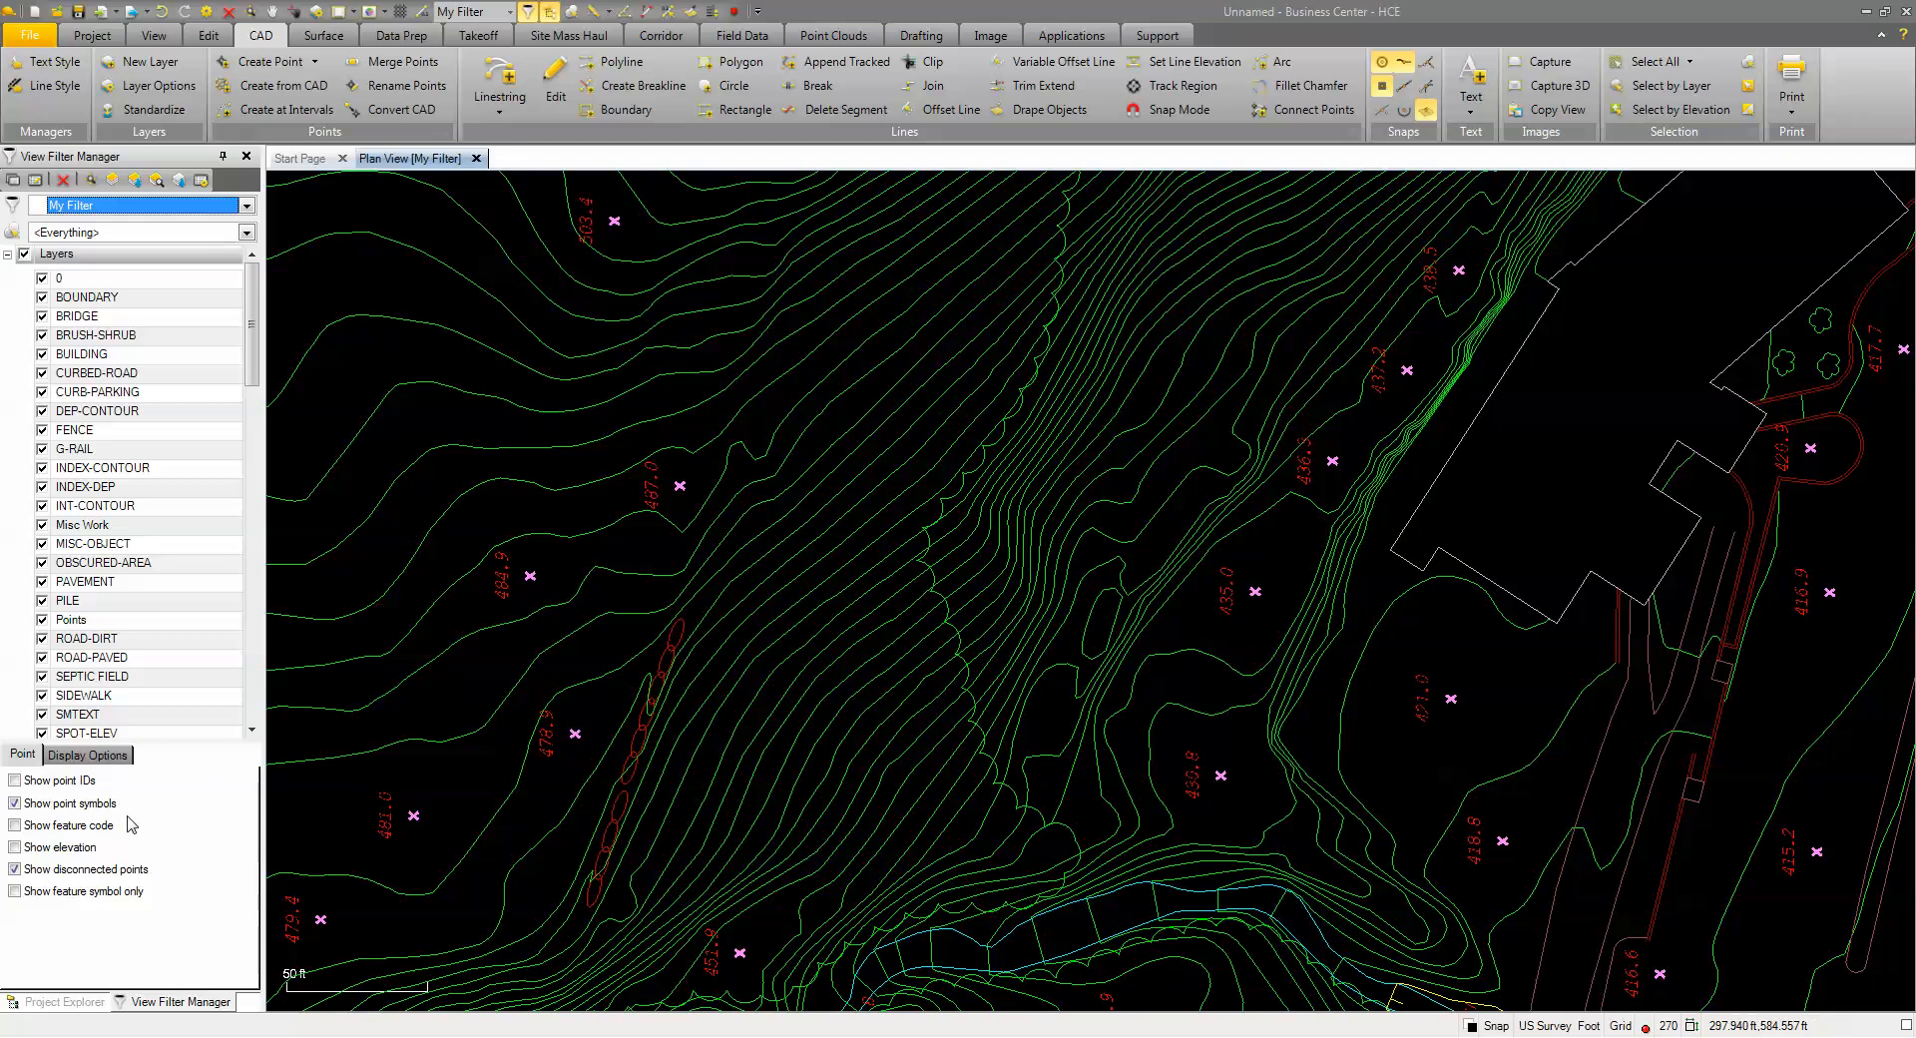
left_click(14, 780)
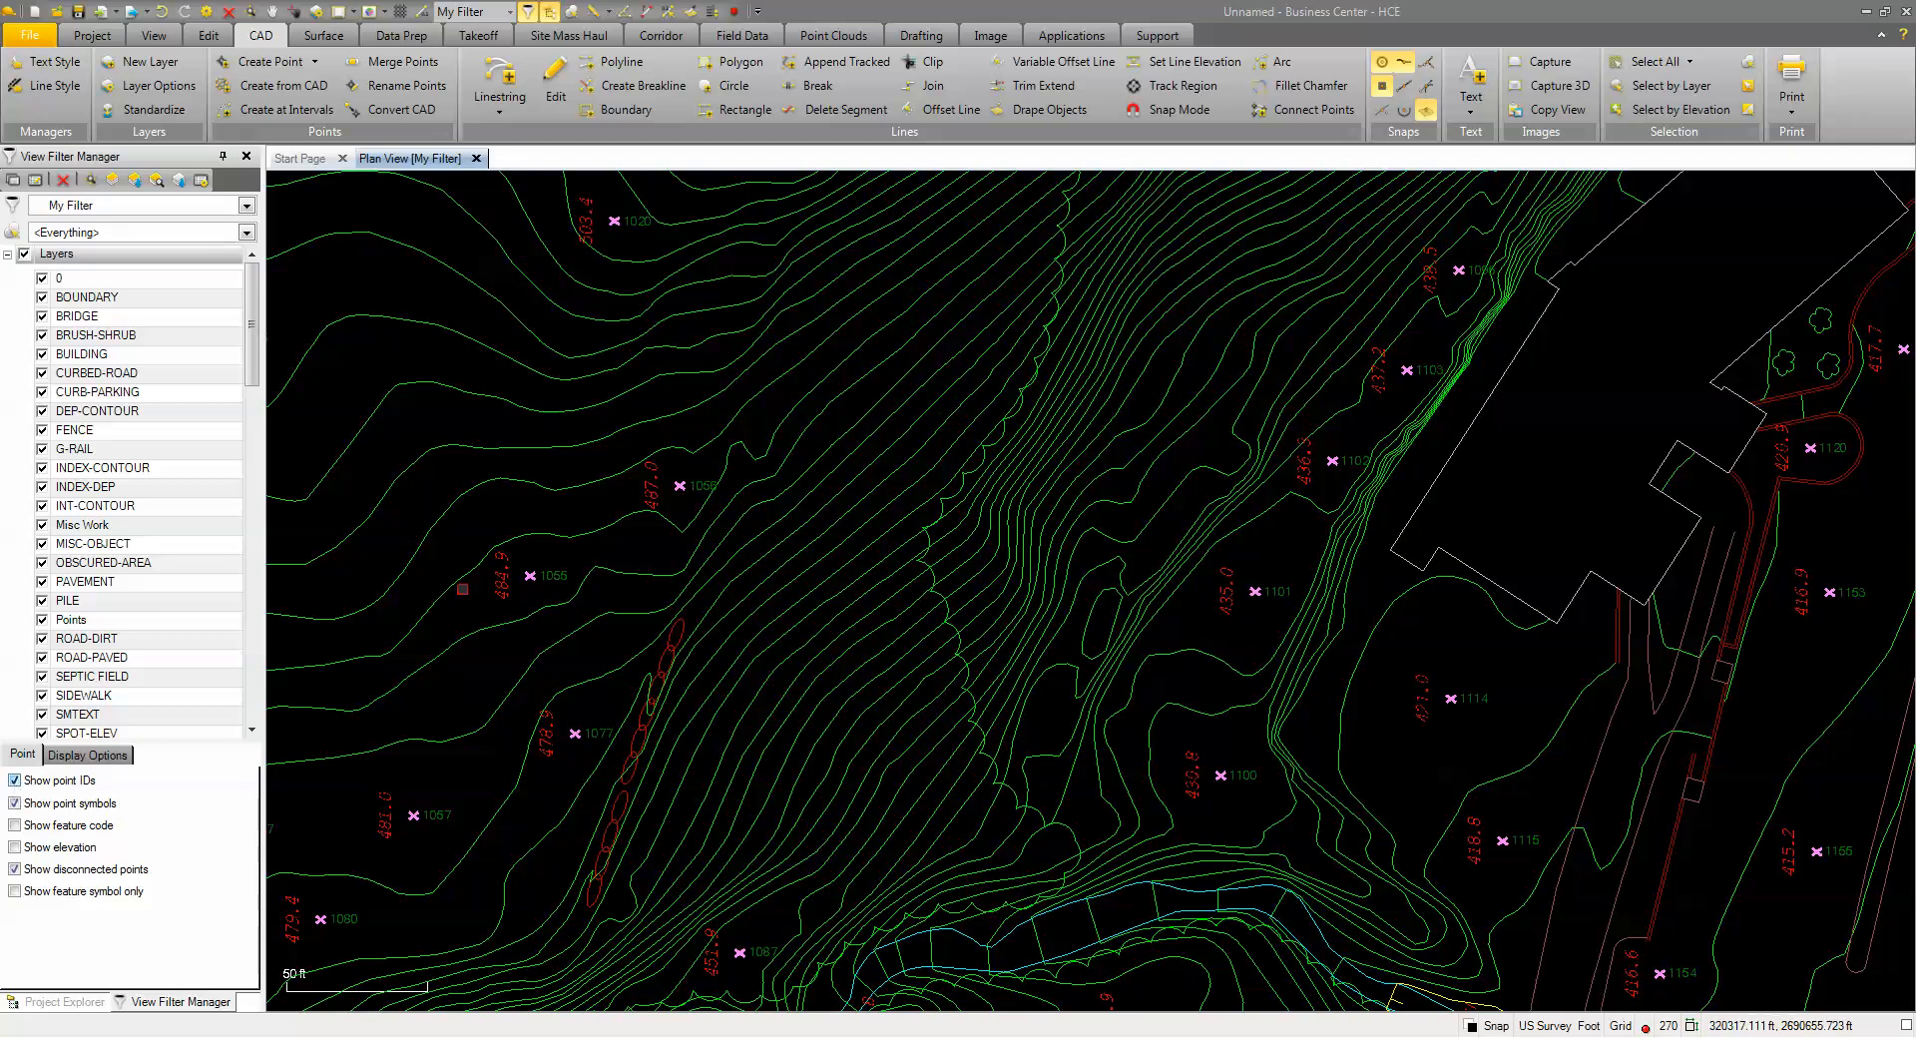
left_click(14, 847)
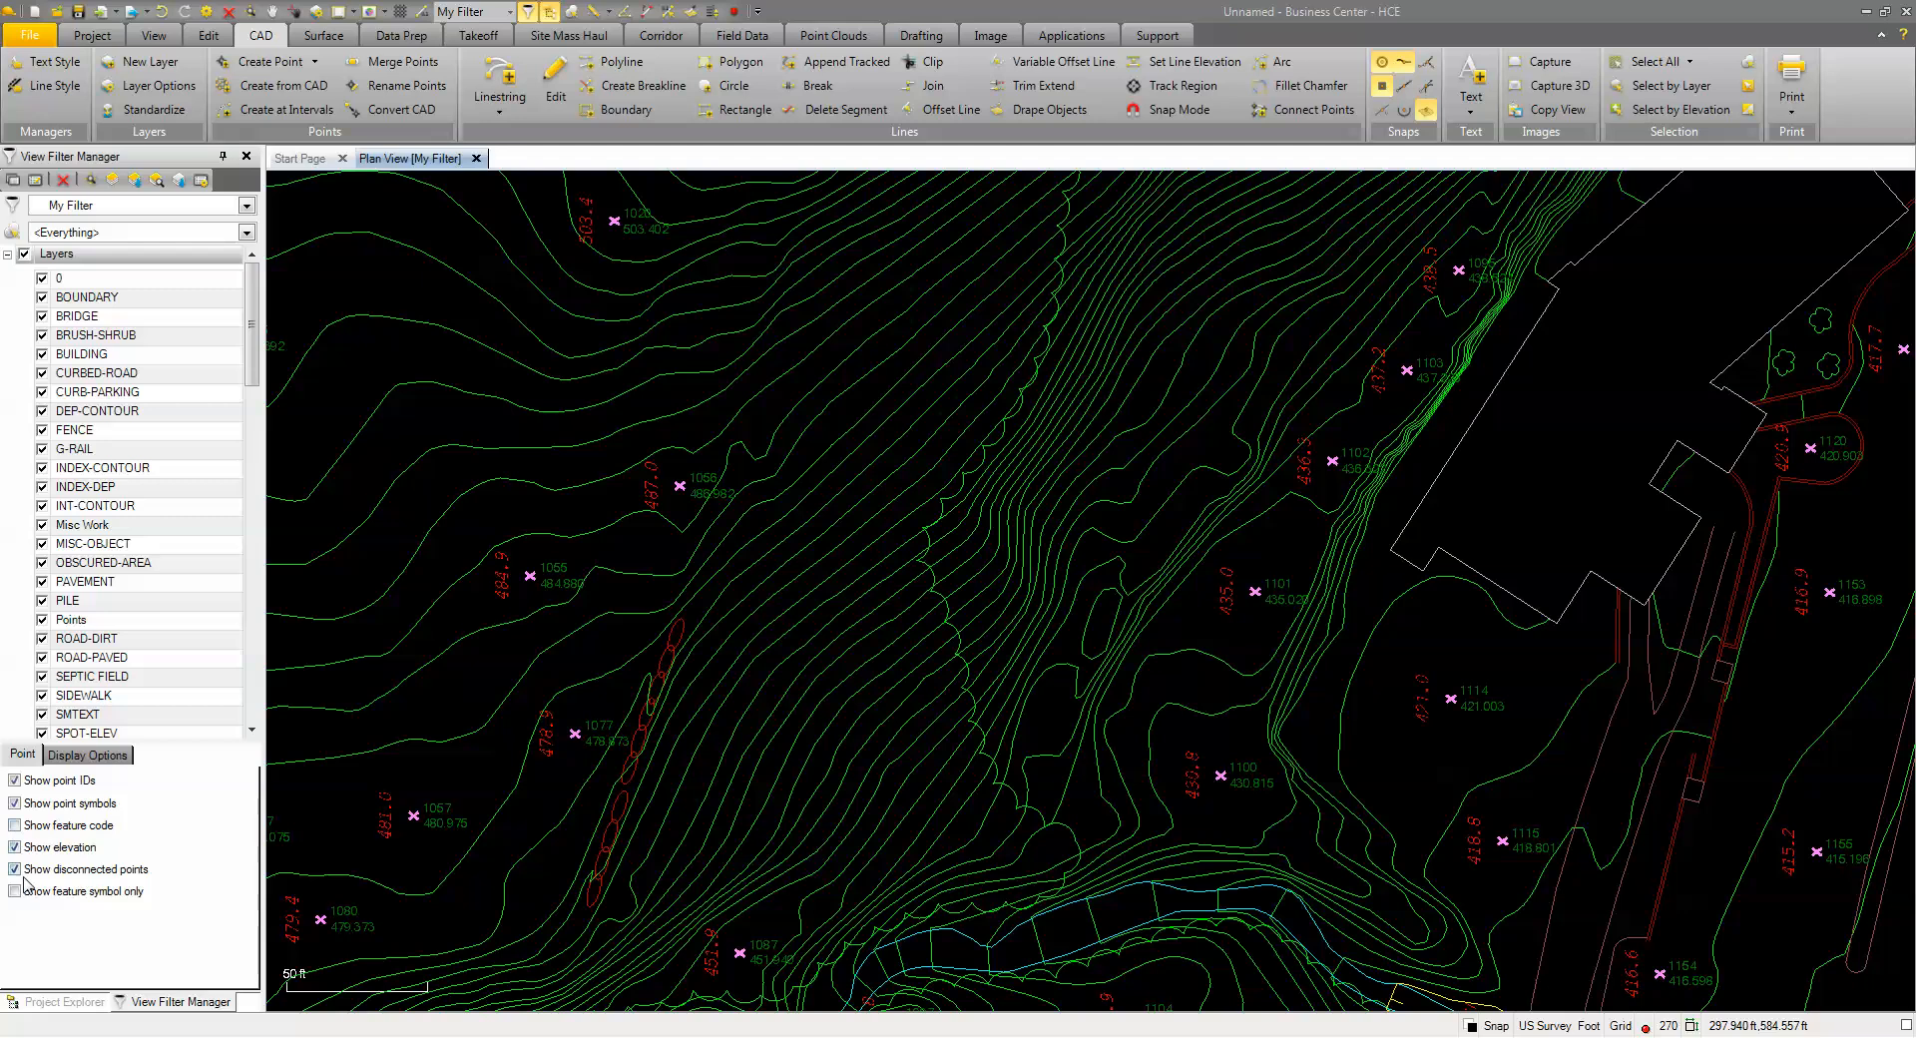
left_click(14, 825)
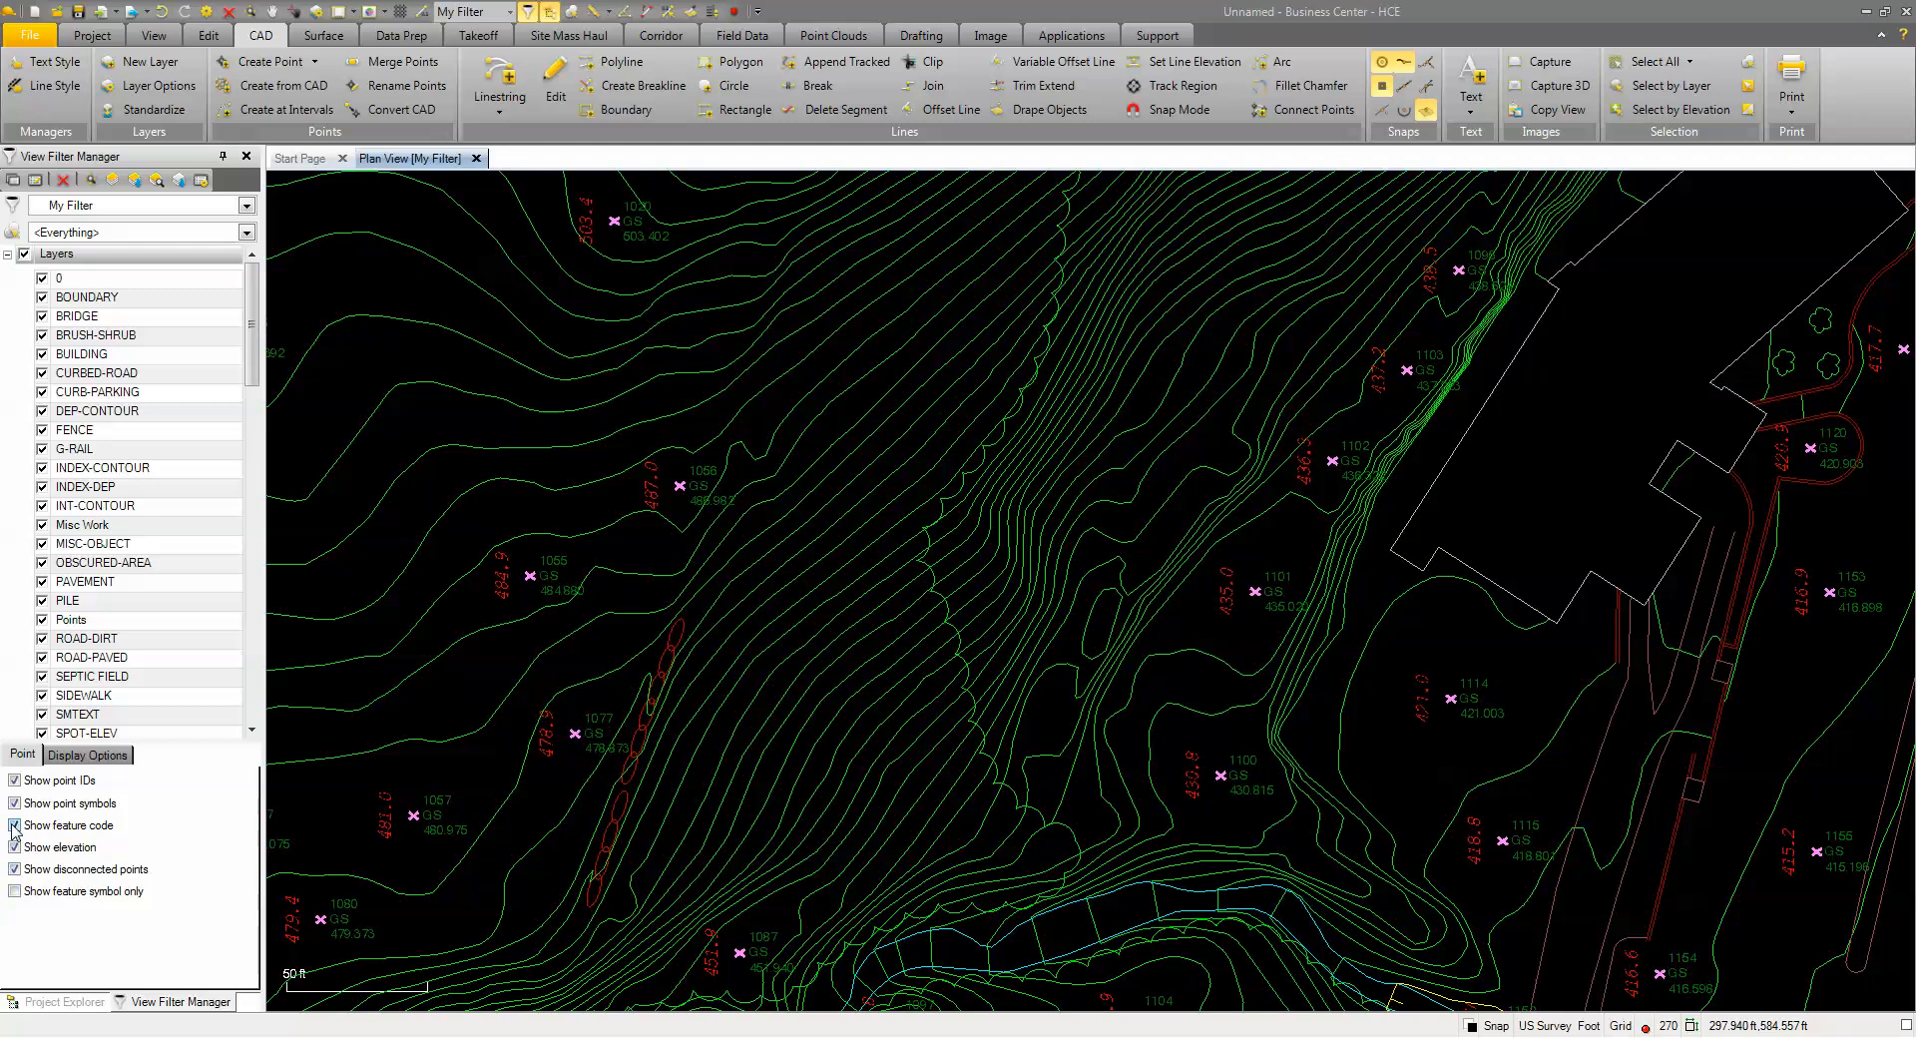
left_click(14, 826)
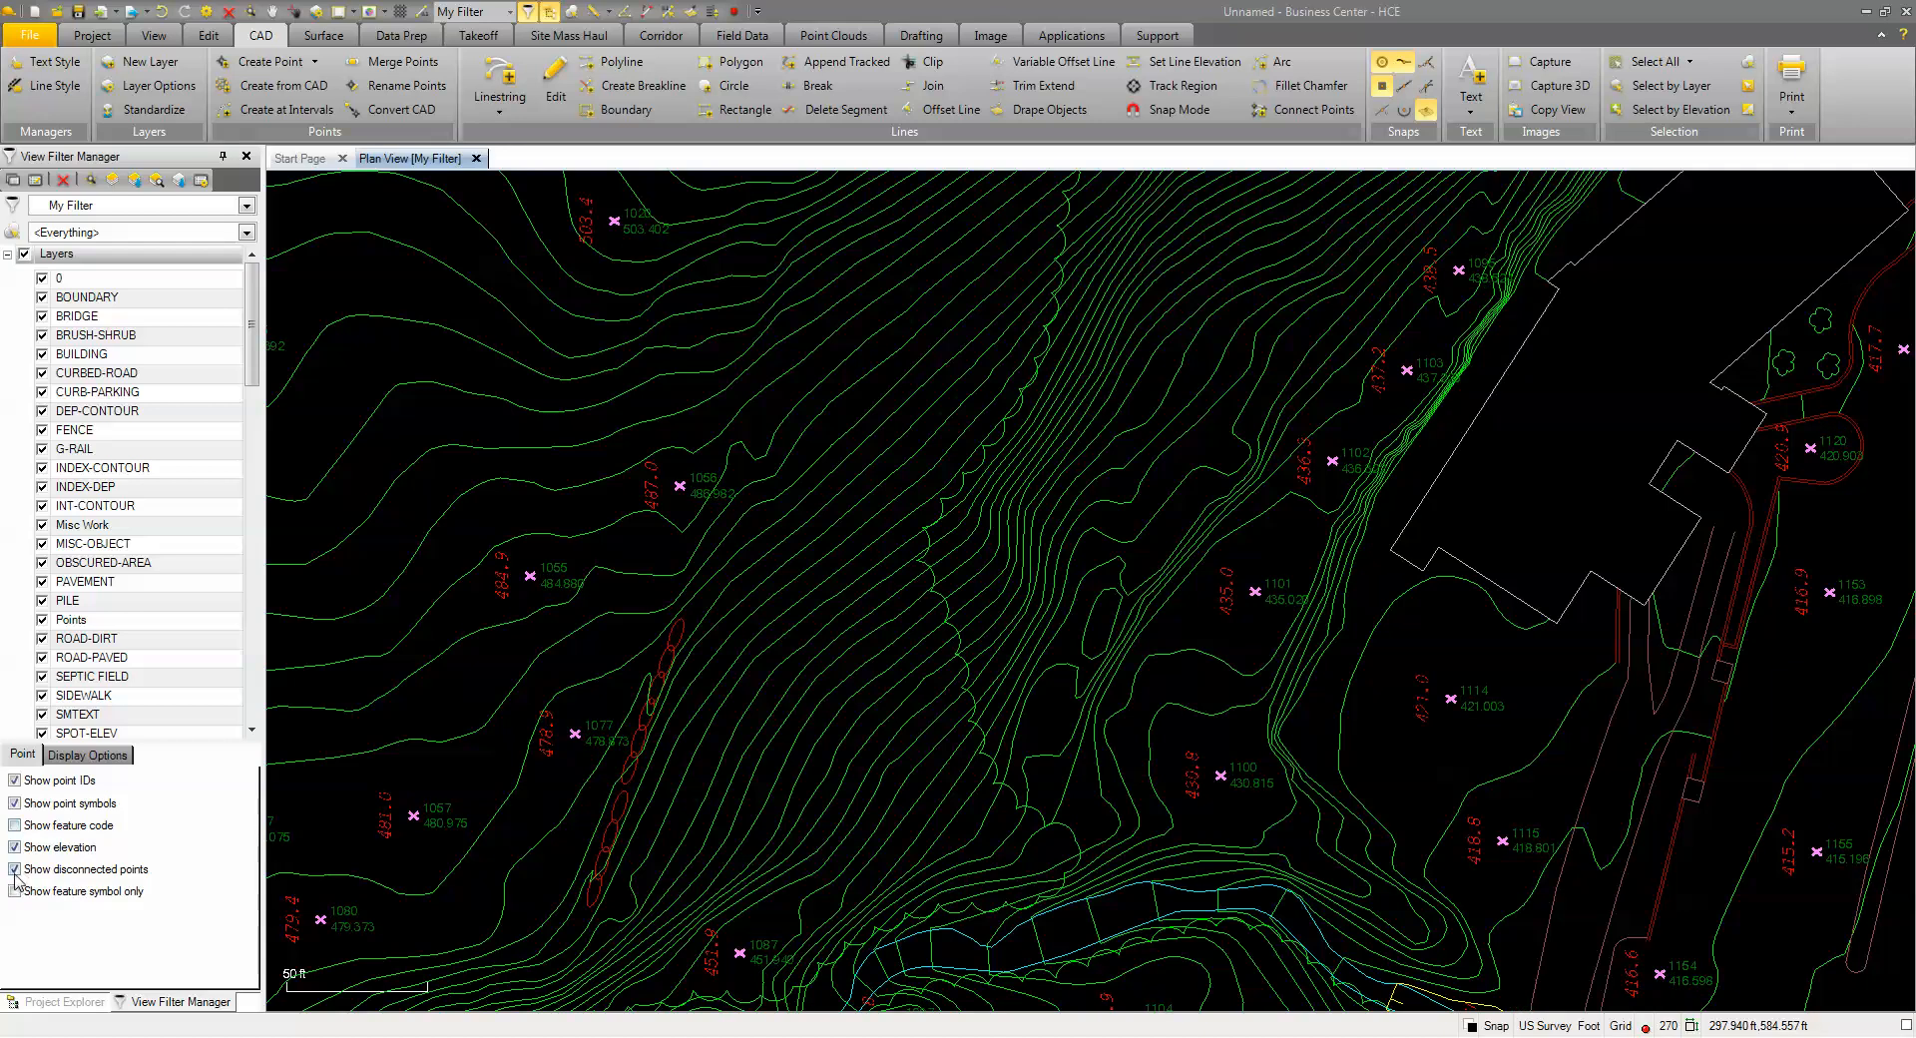
left_click(14, 847)
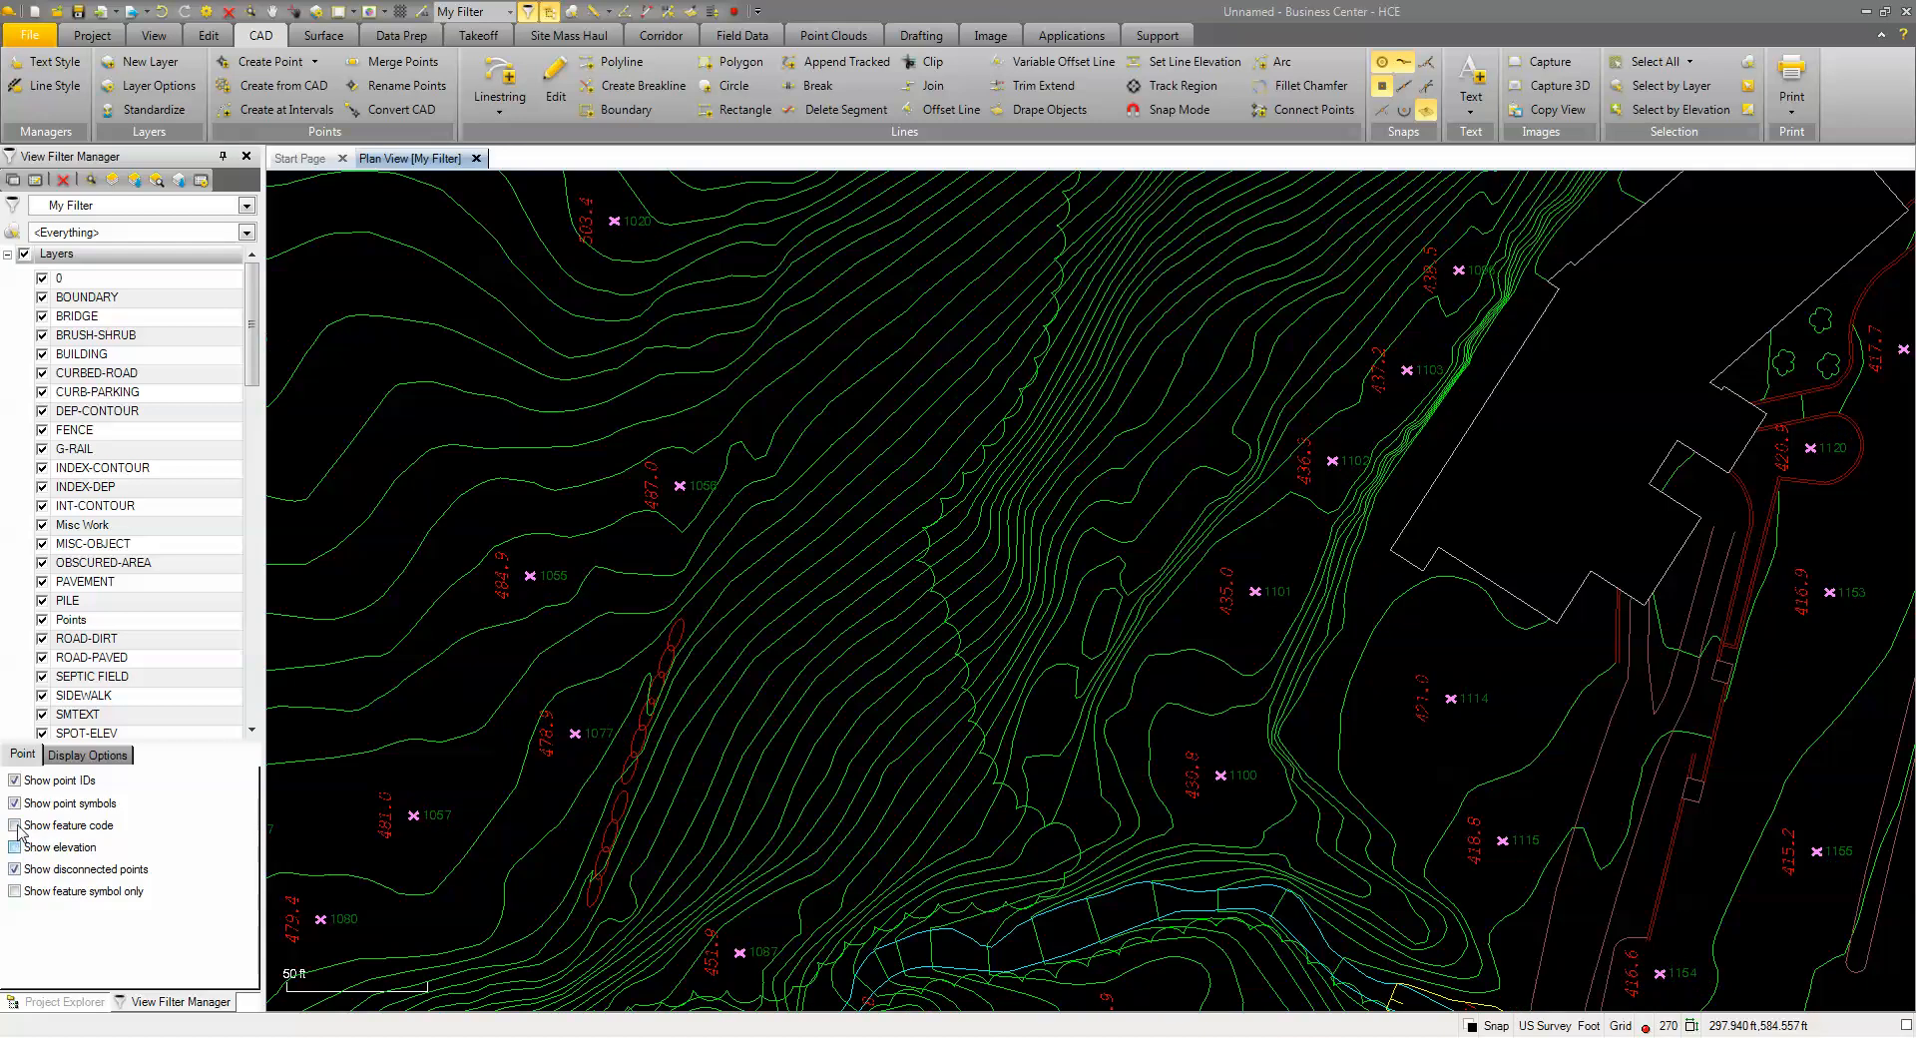
left_click(14, 781)
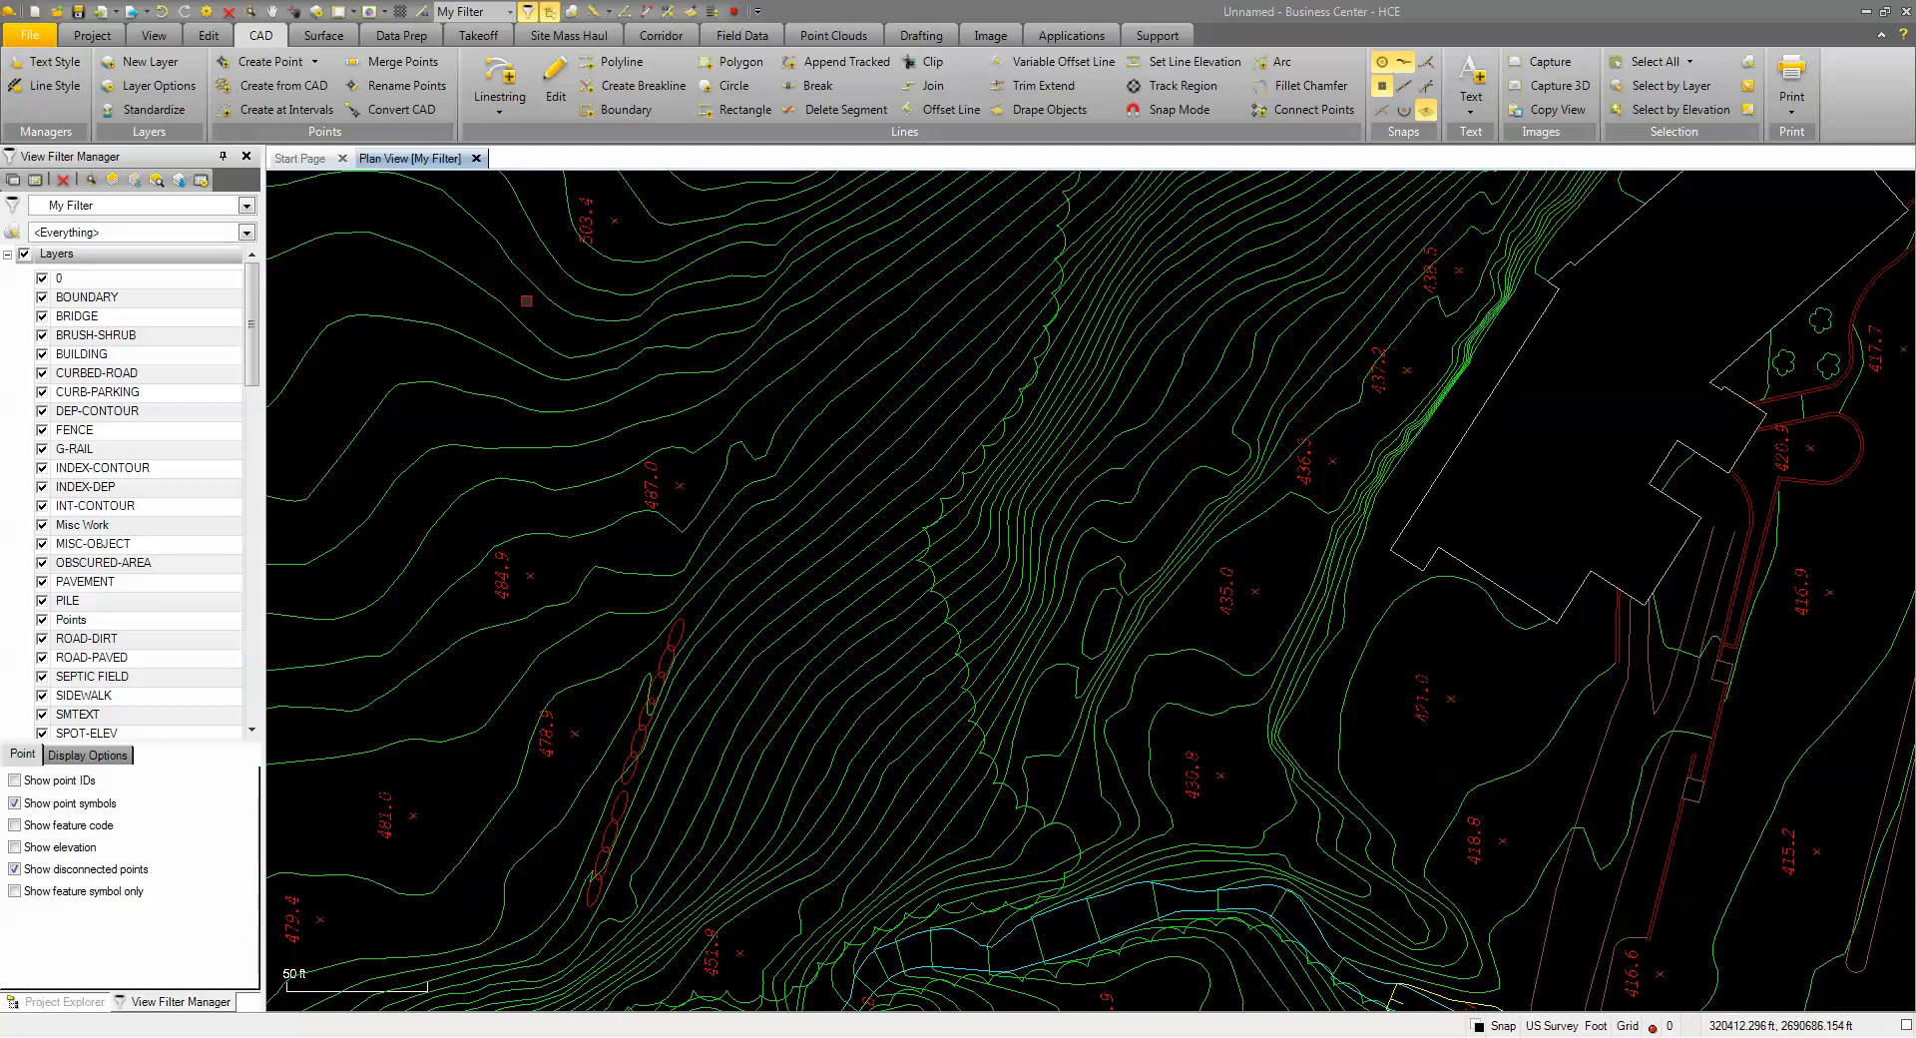
Open a 3D view of the site, tilt it obliquely, and tile it beside the plan view
left_click(369, 12)
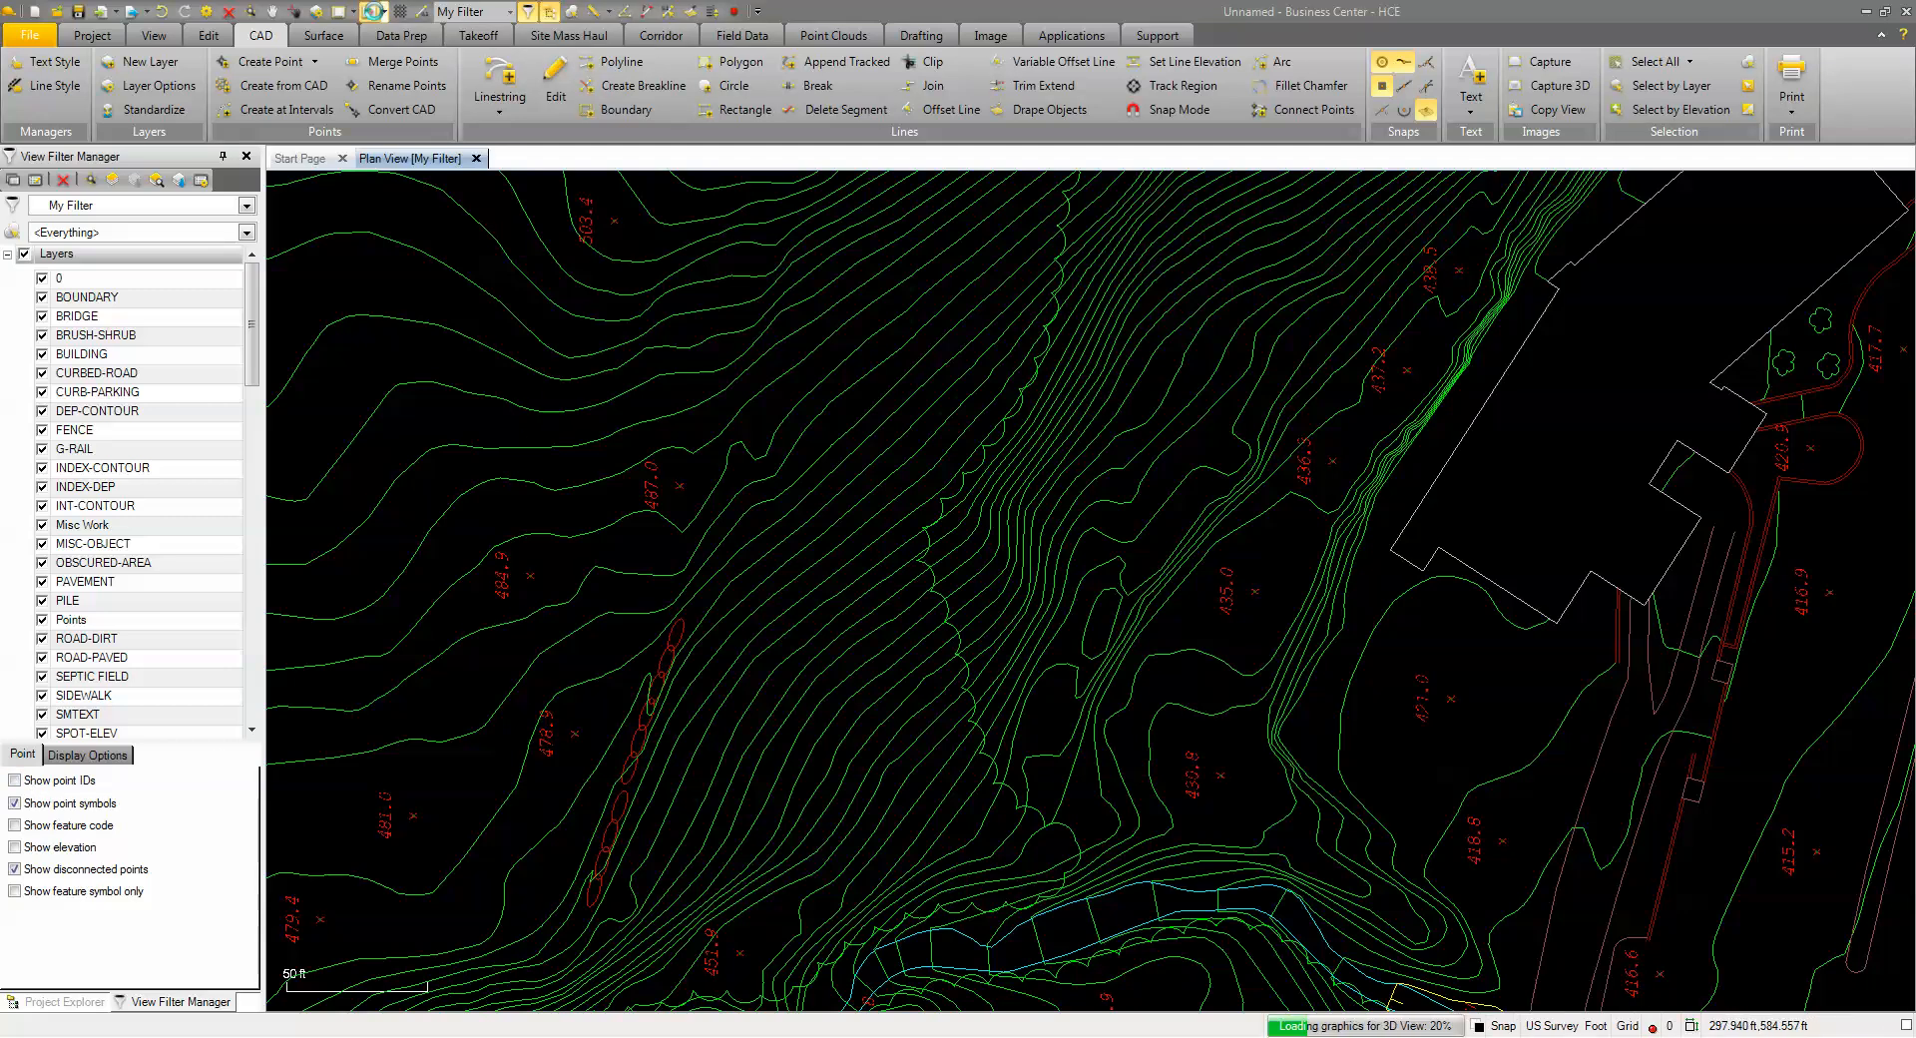
middle_click_drag(920, 524, 961, 416)
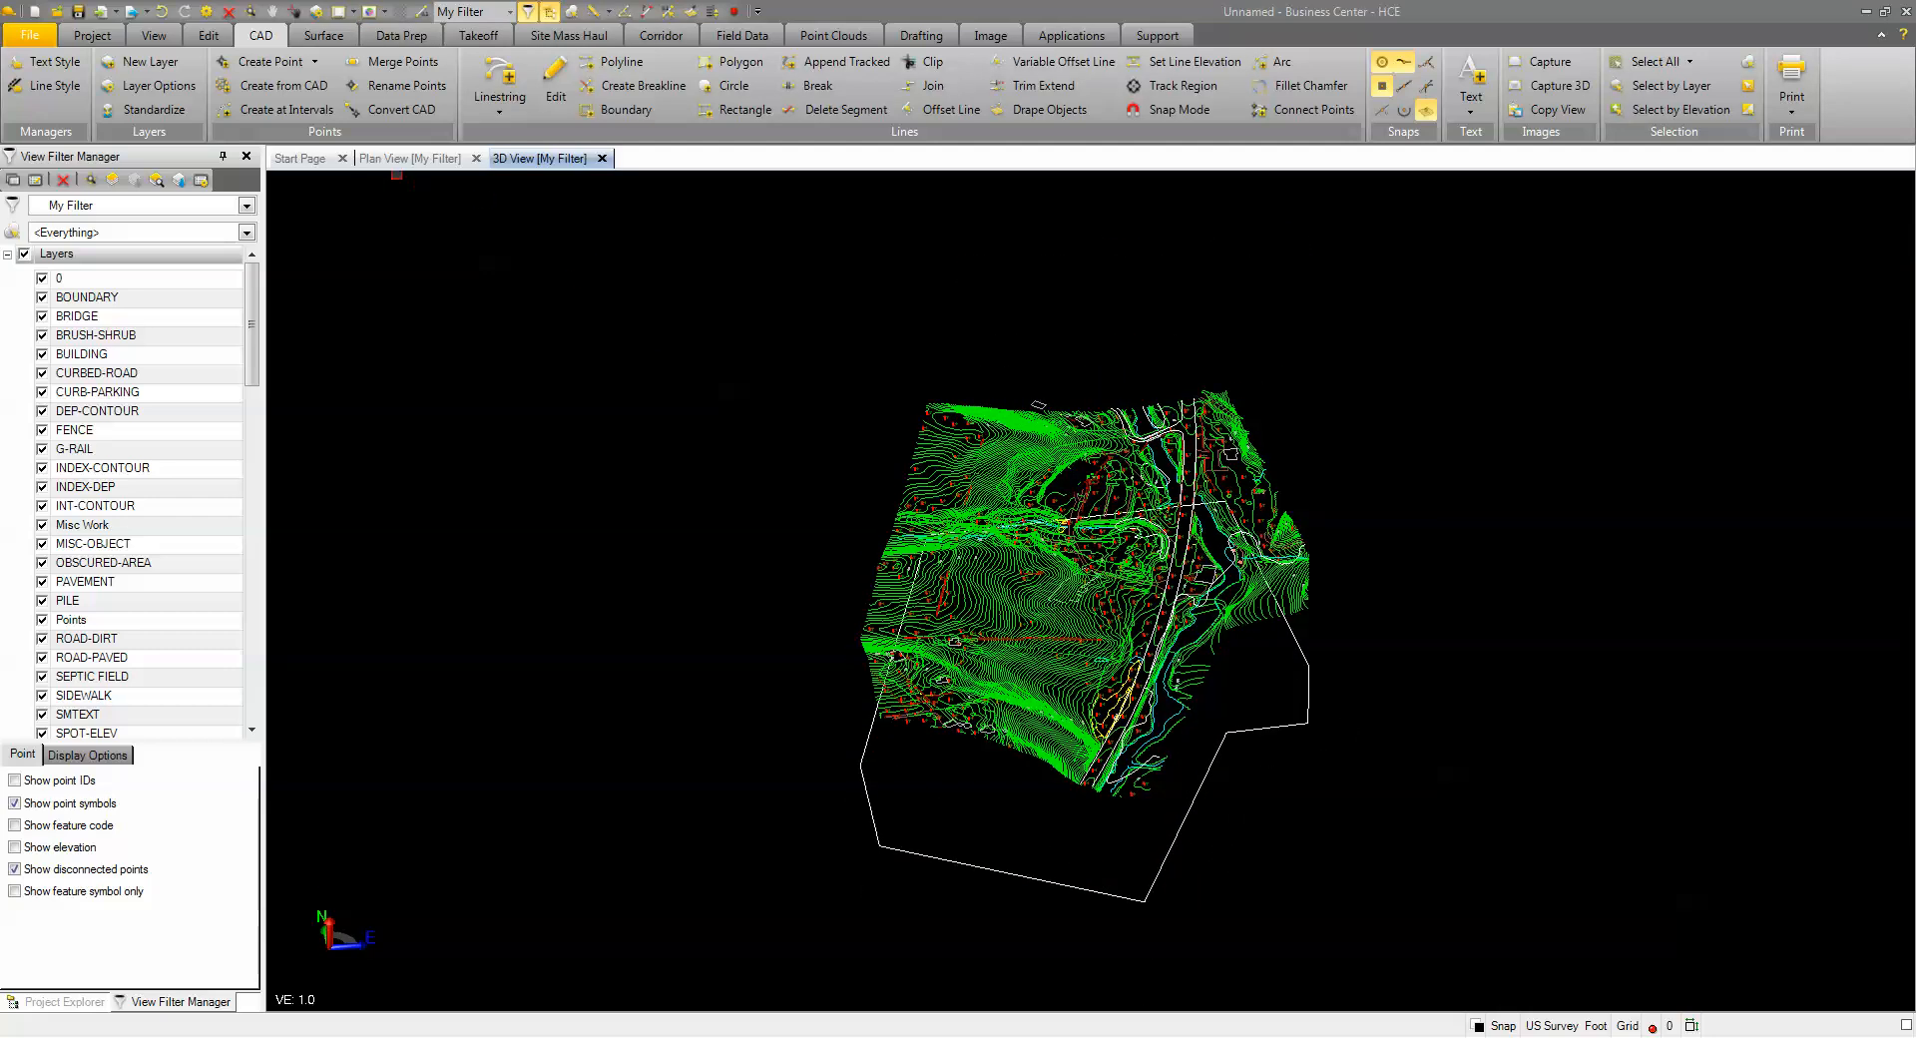
right_click(536, 165)
left_click(599, 223)
scroll(903, 479, "down", 3)
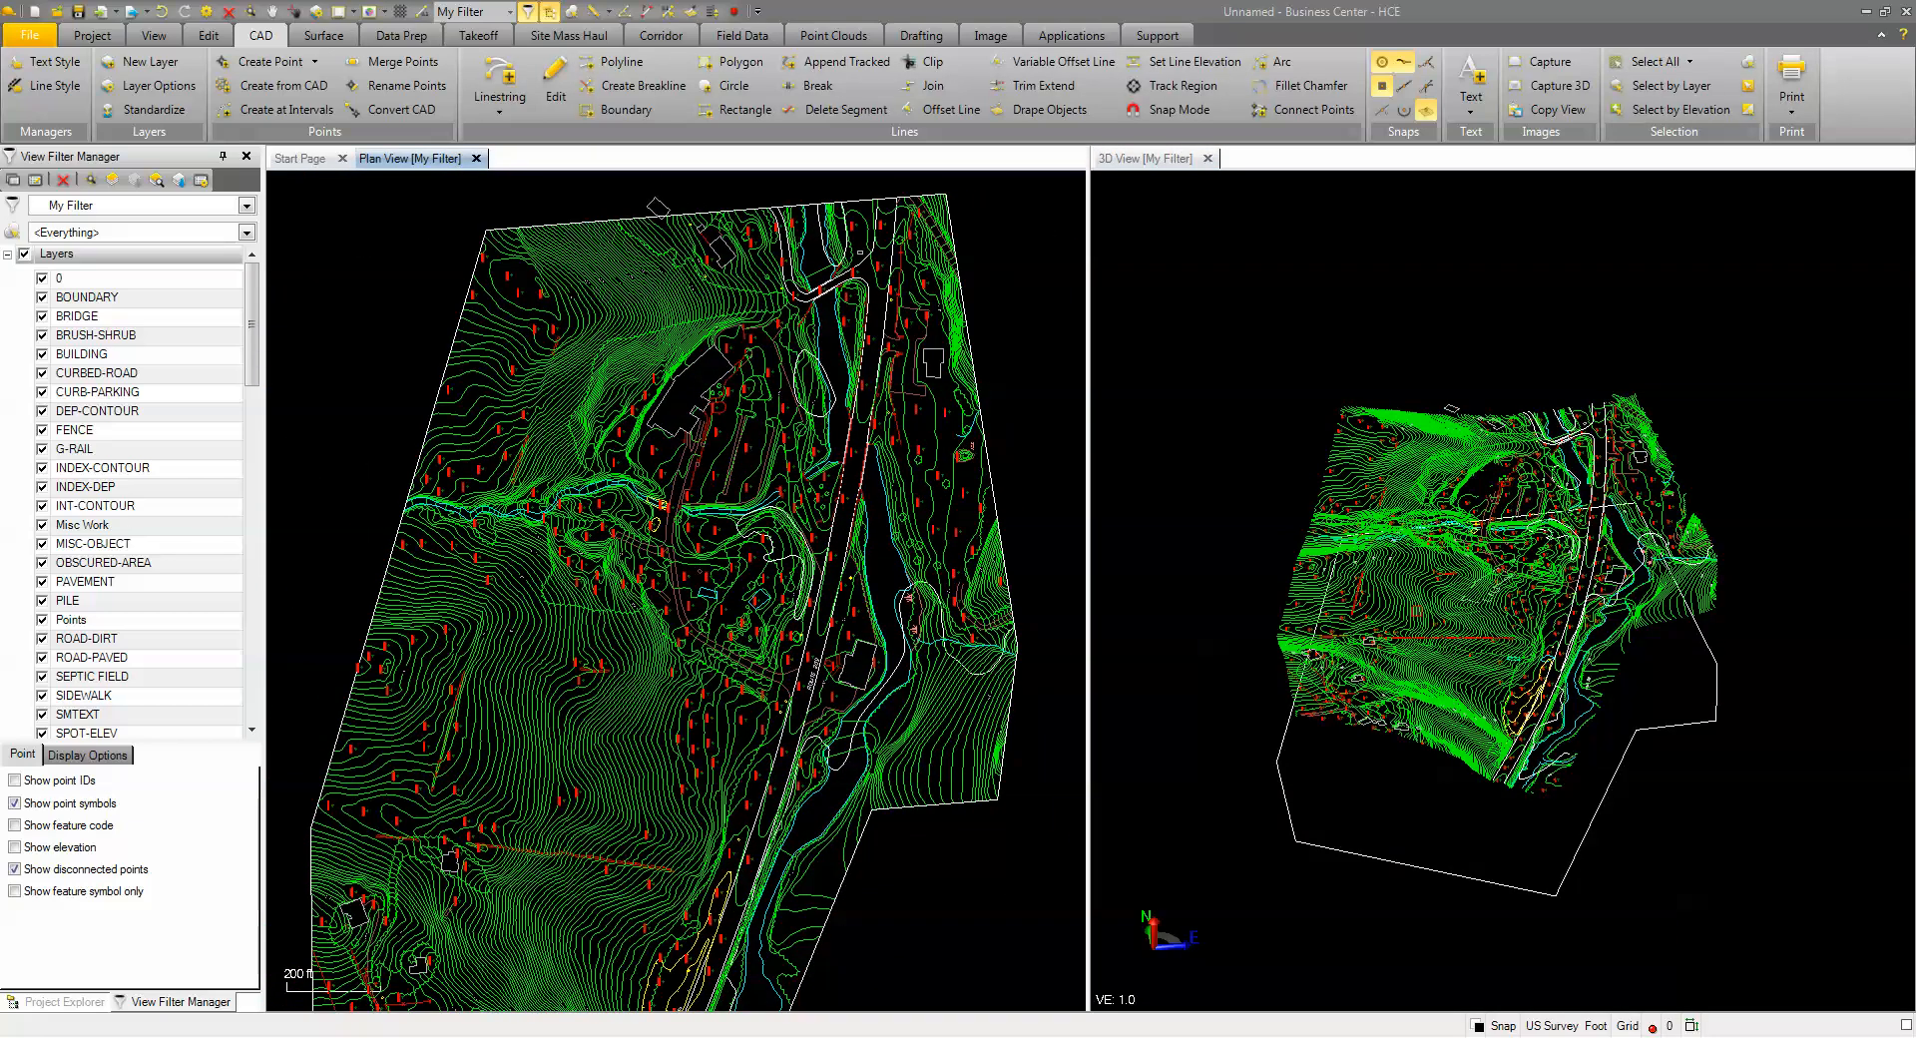
scroll(1374, 587, "up", 4)
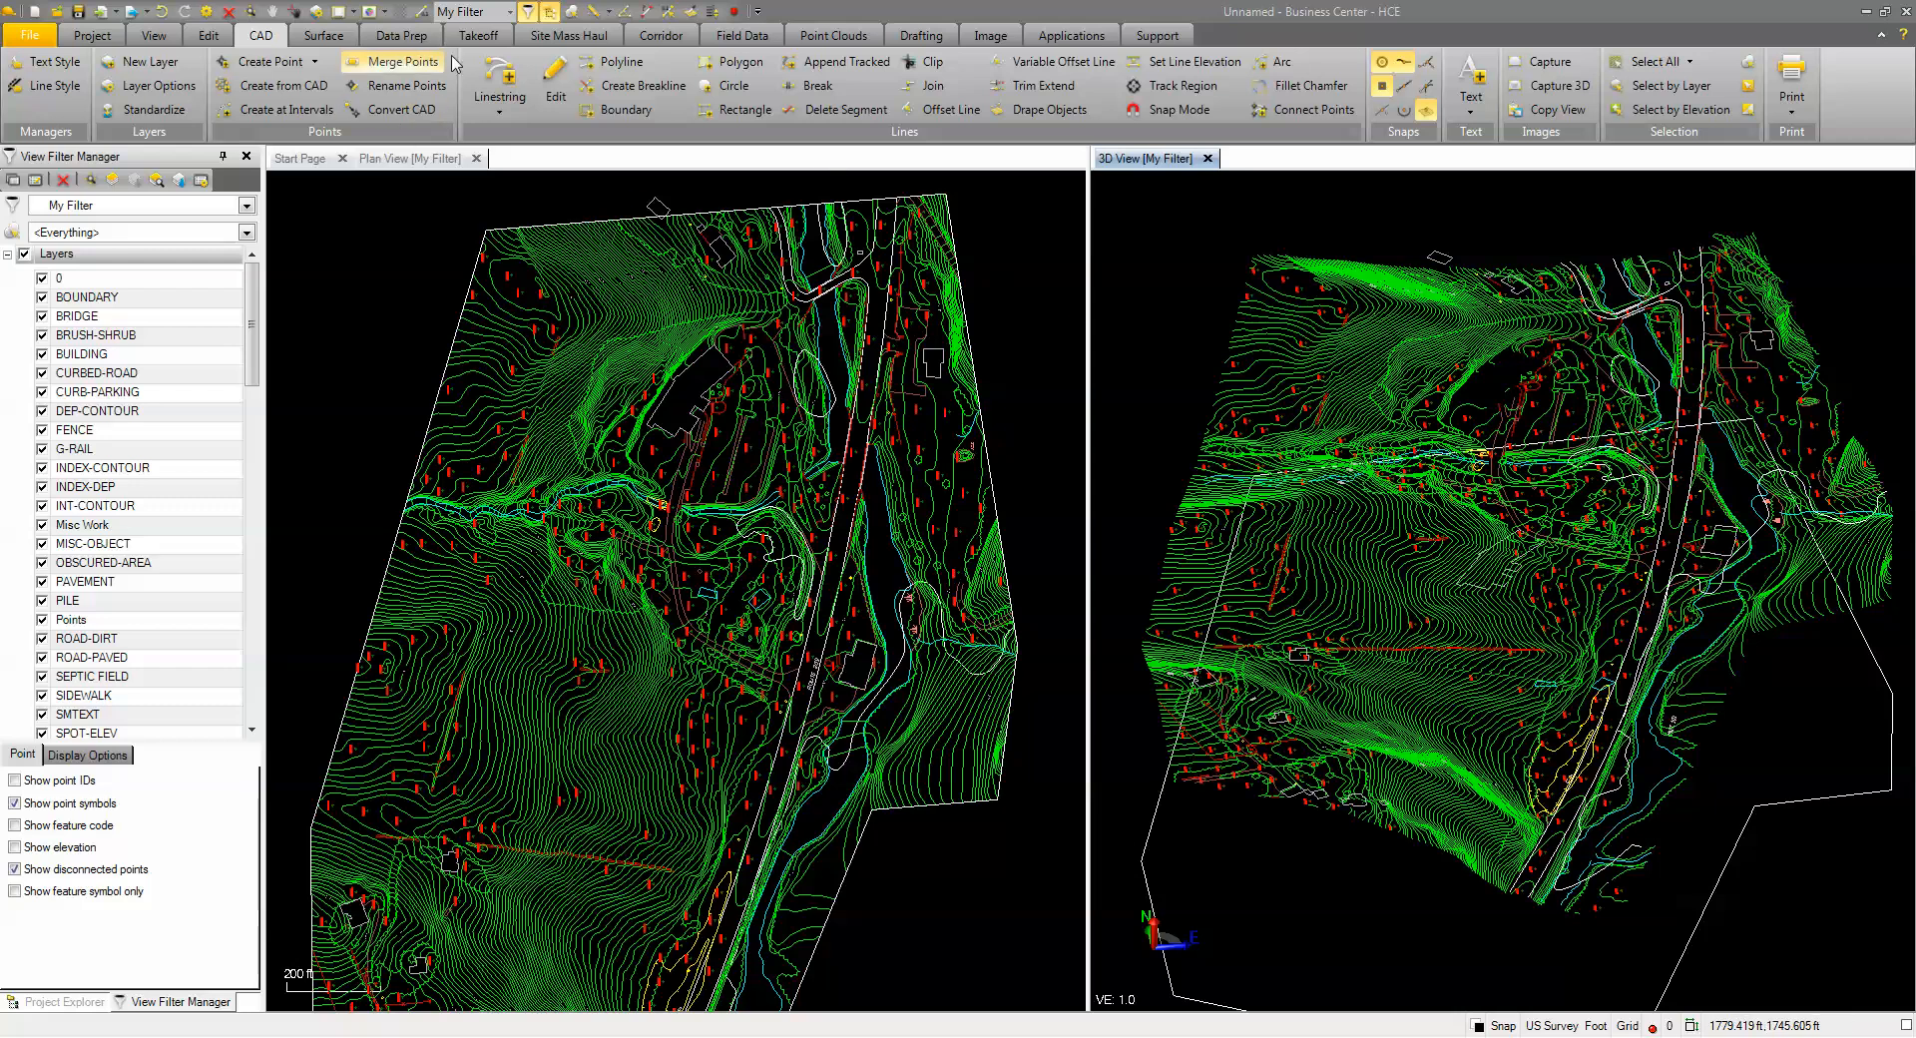
Build the Original ground surface, accept the extent warning, and orbit the shaded terrain
left_click(475, 37)
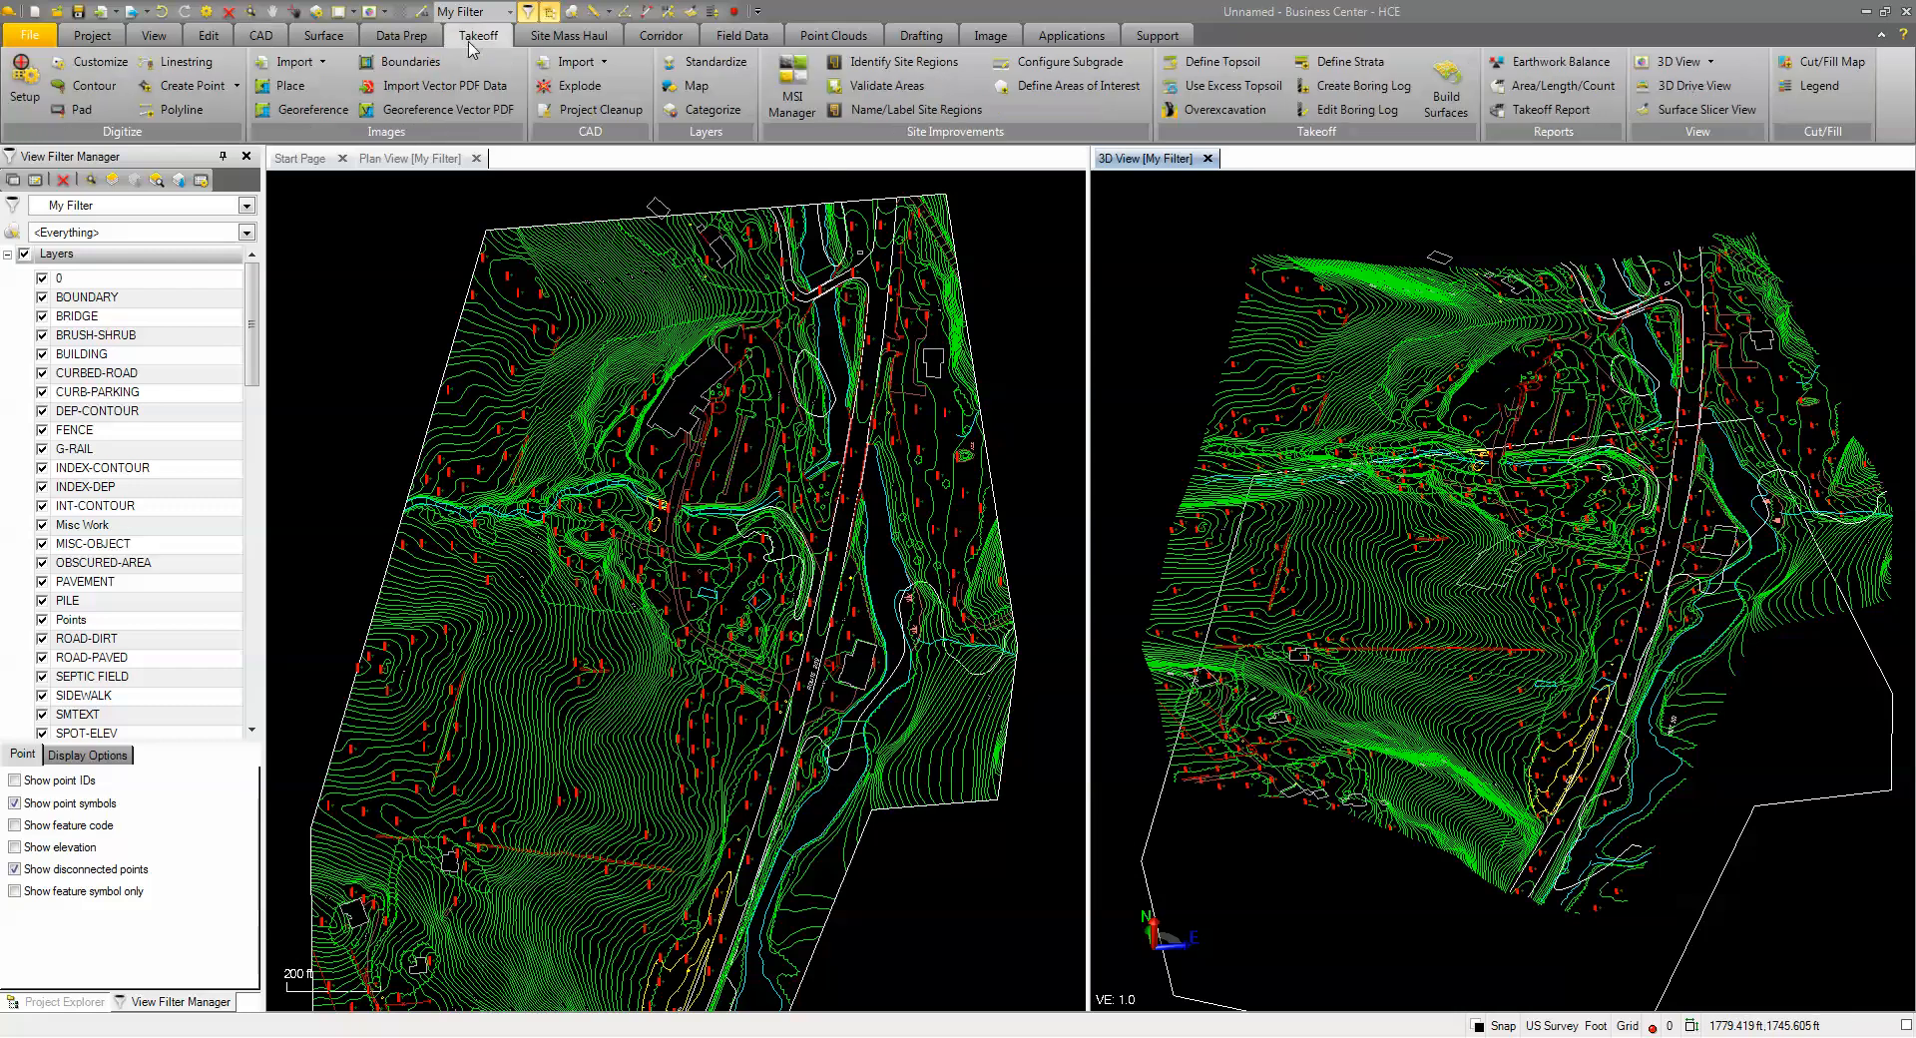
left_click(1440, 95)
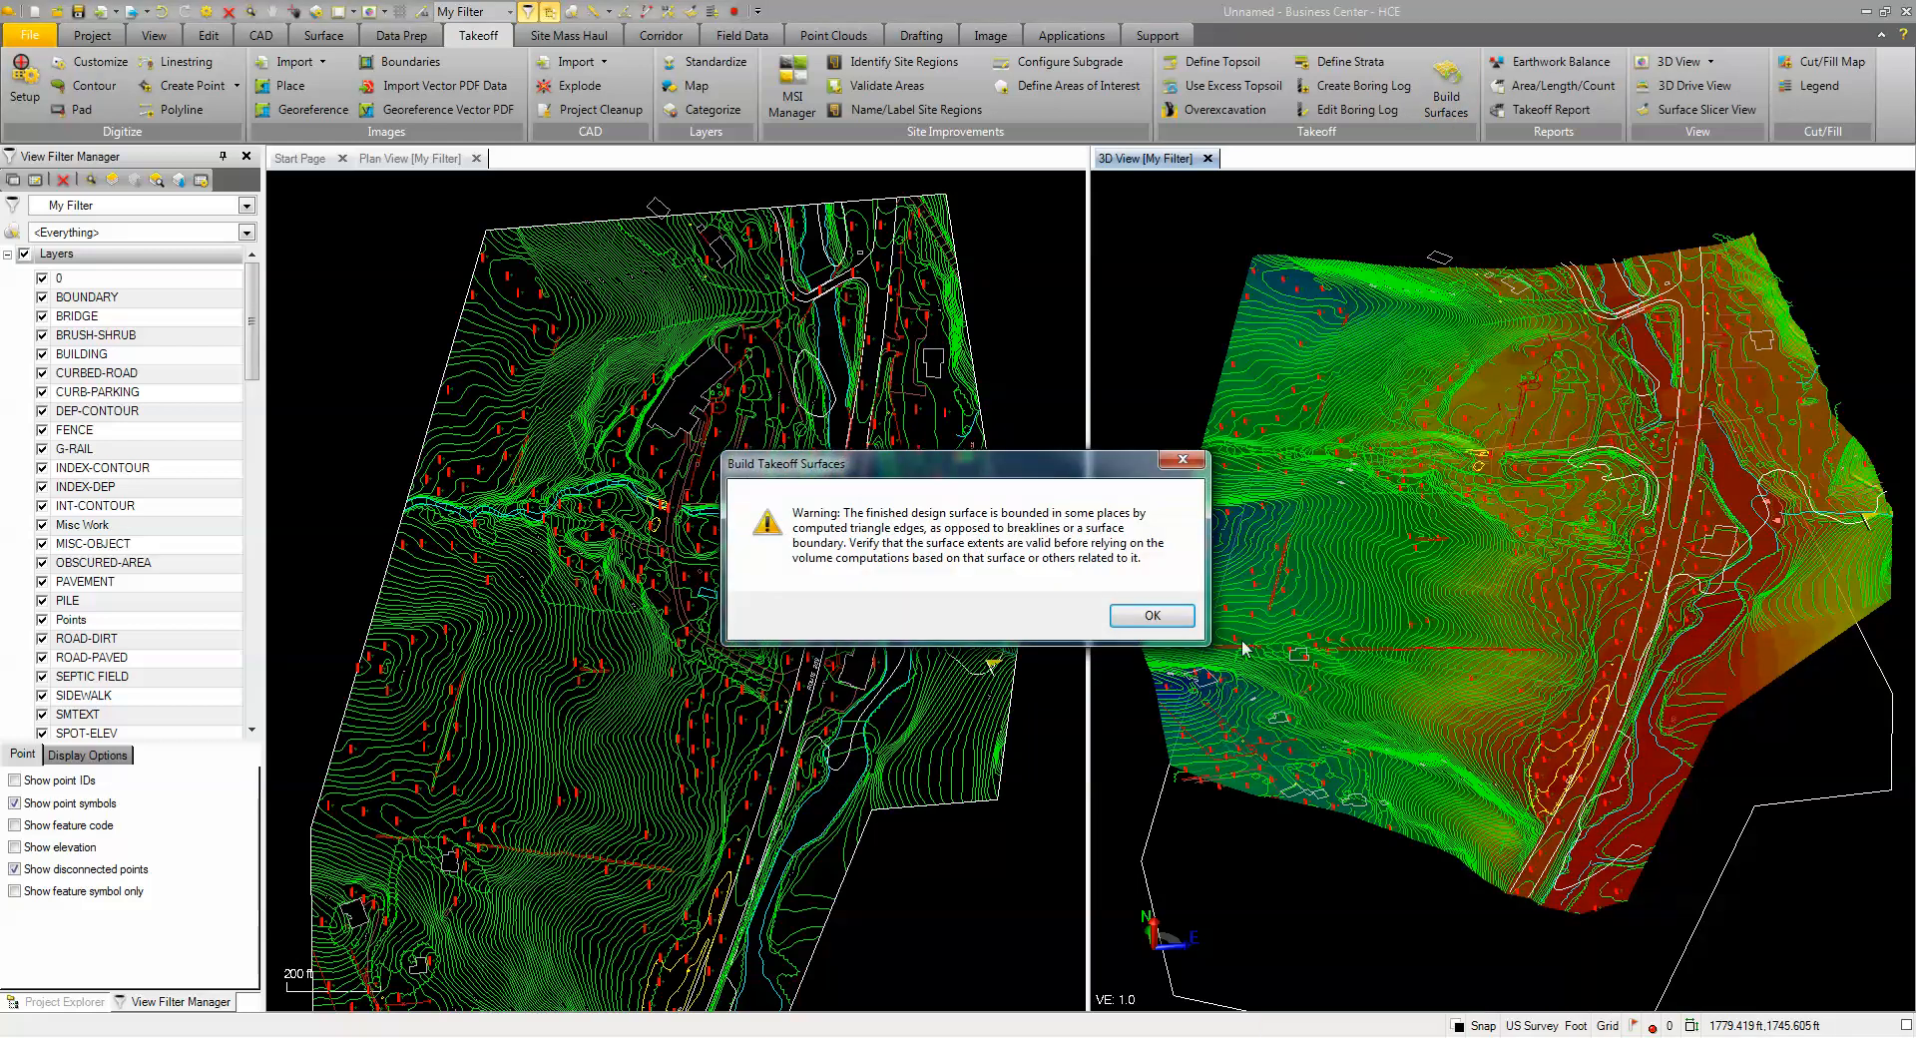
left_click(1153, 616)
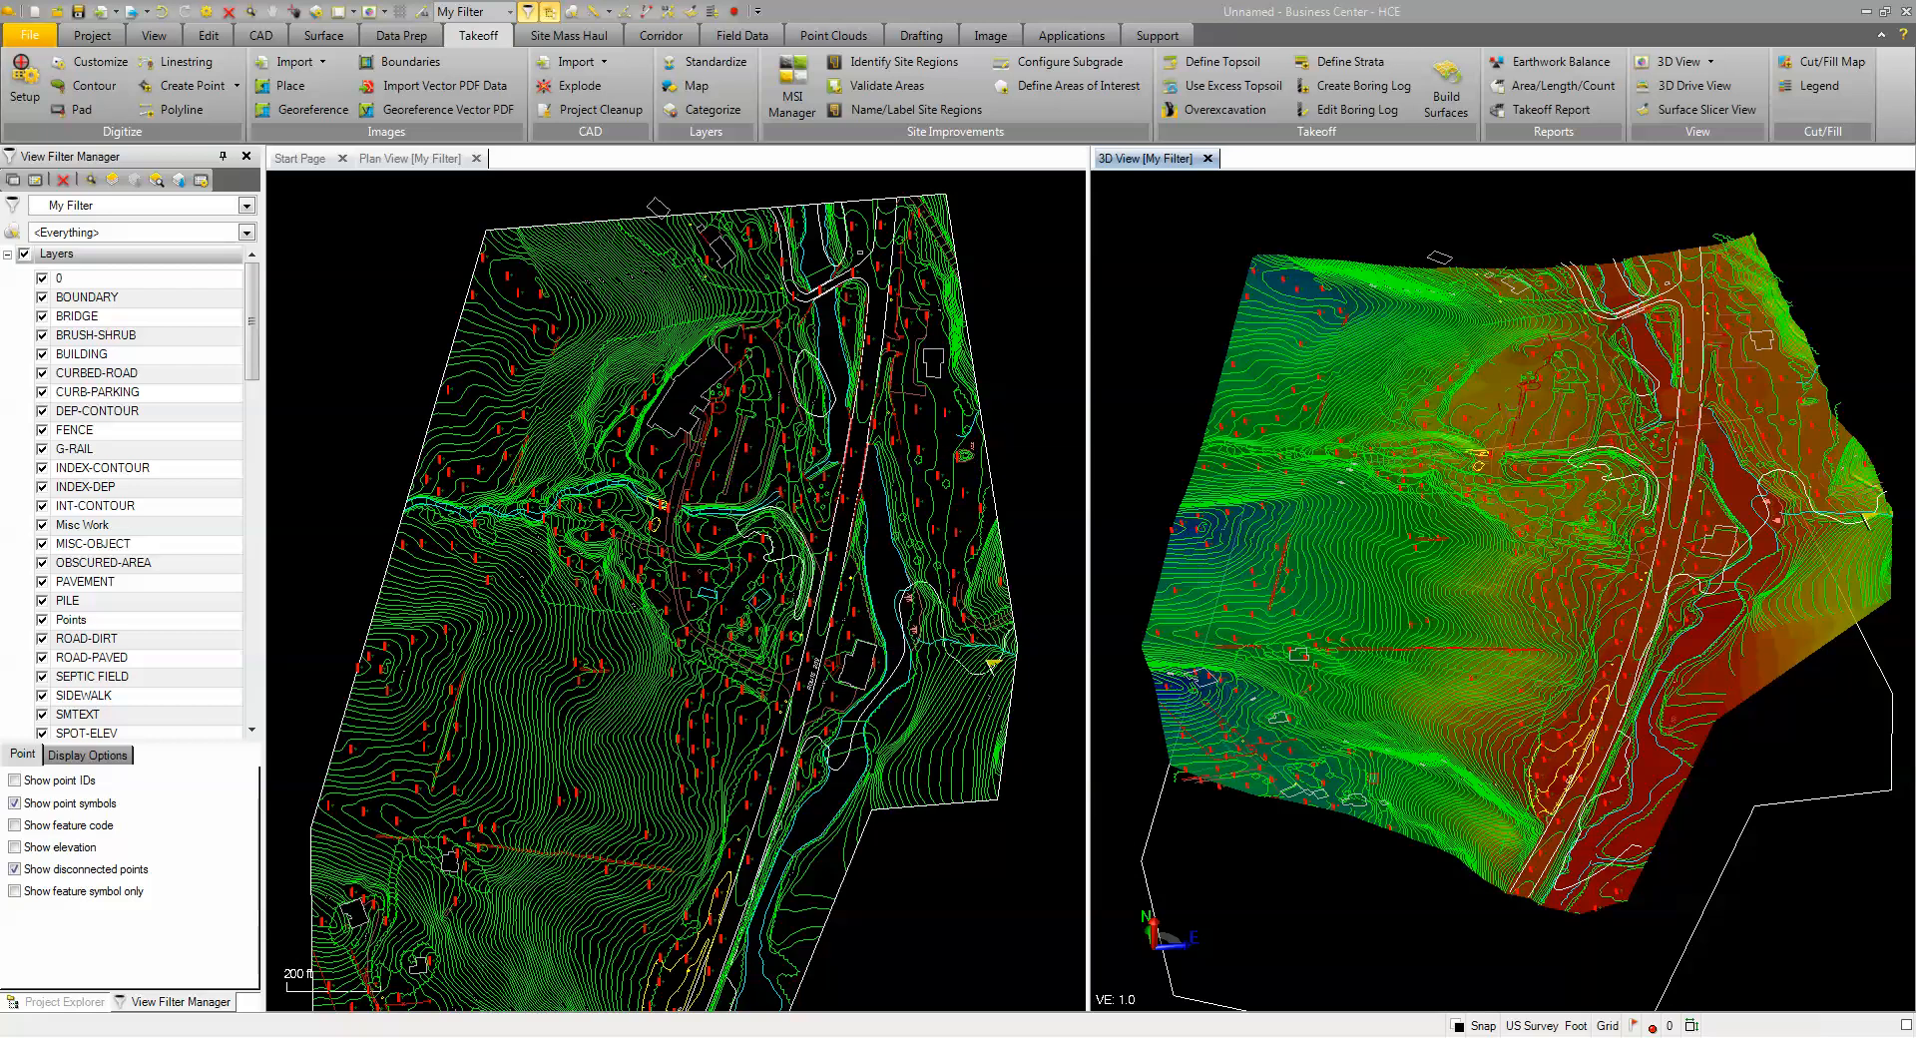
right_click_drag(1434, 786, 1392, 772)
middle_click_drag(1537, 689, 1385, 689)
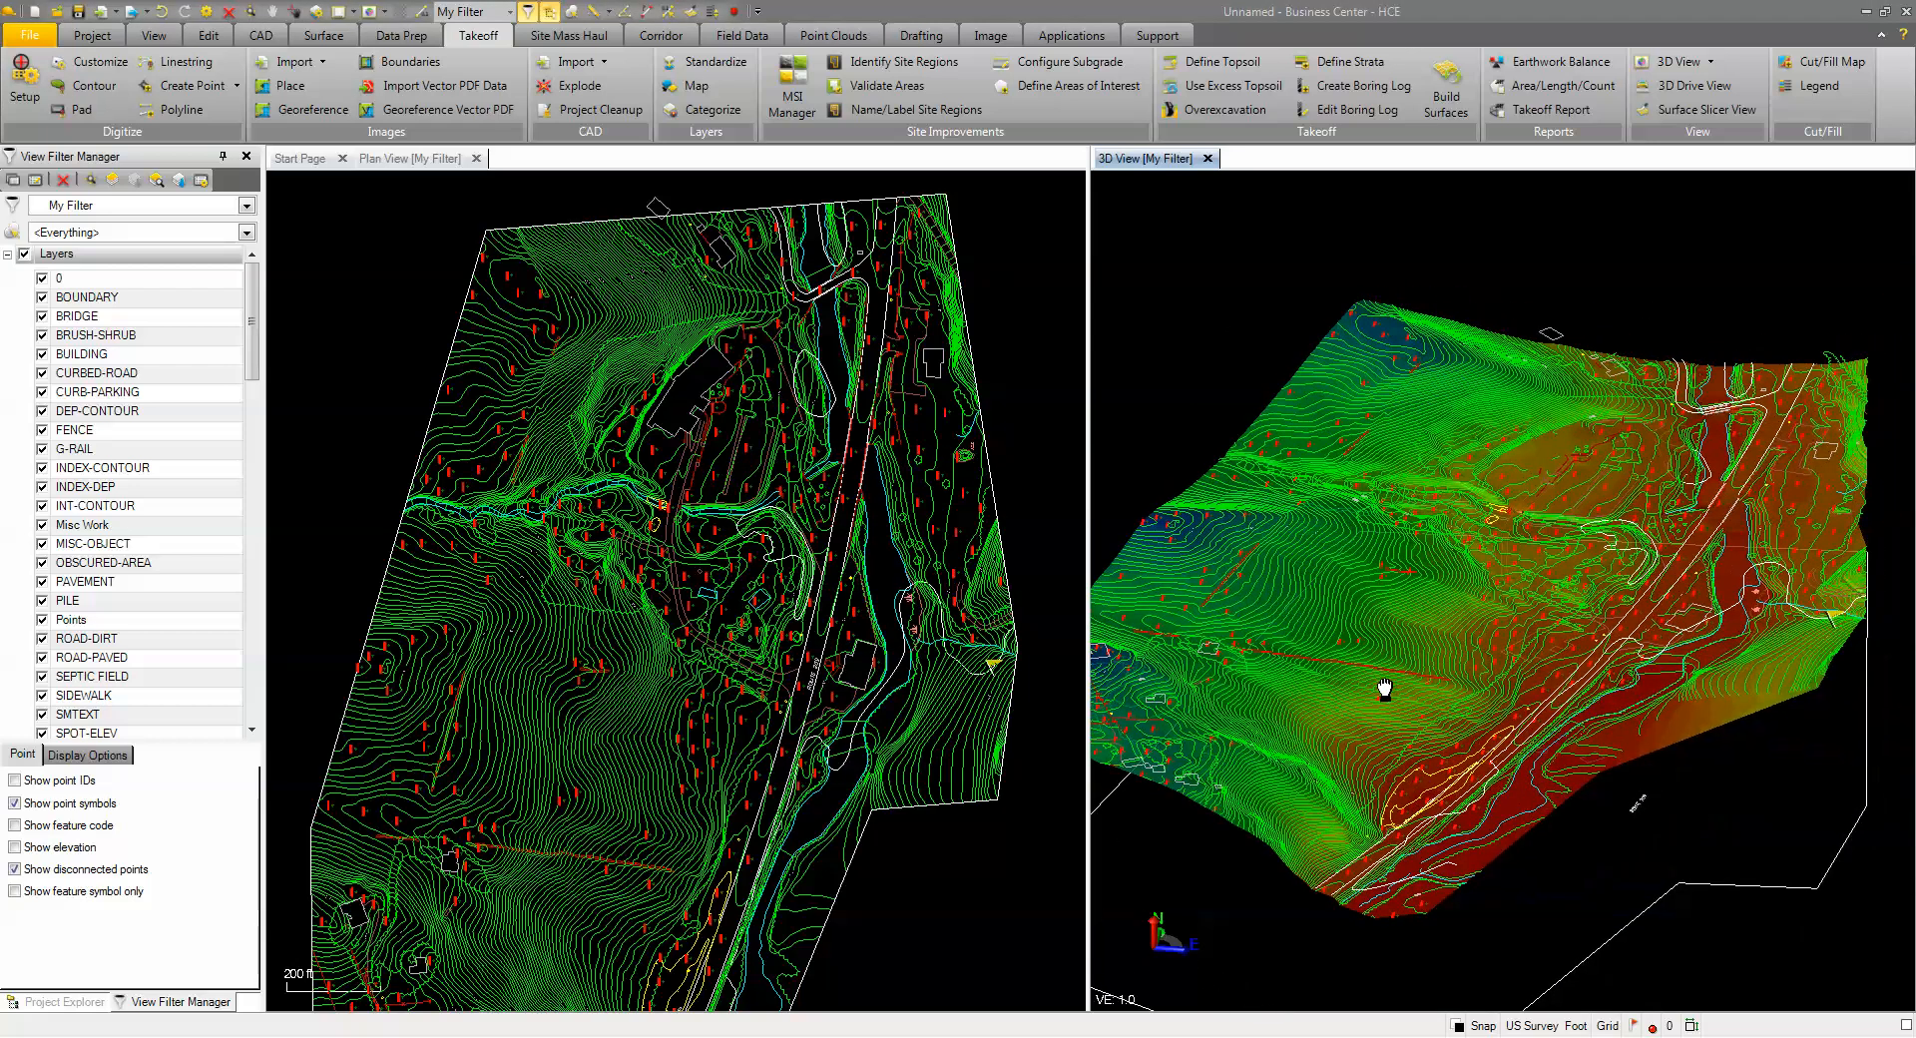
left_click(8, 255)
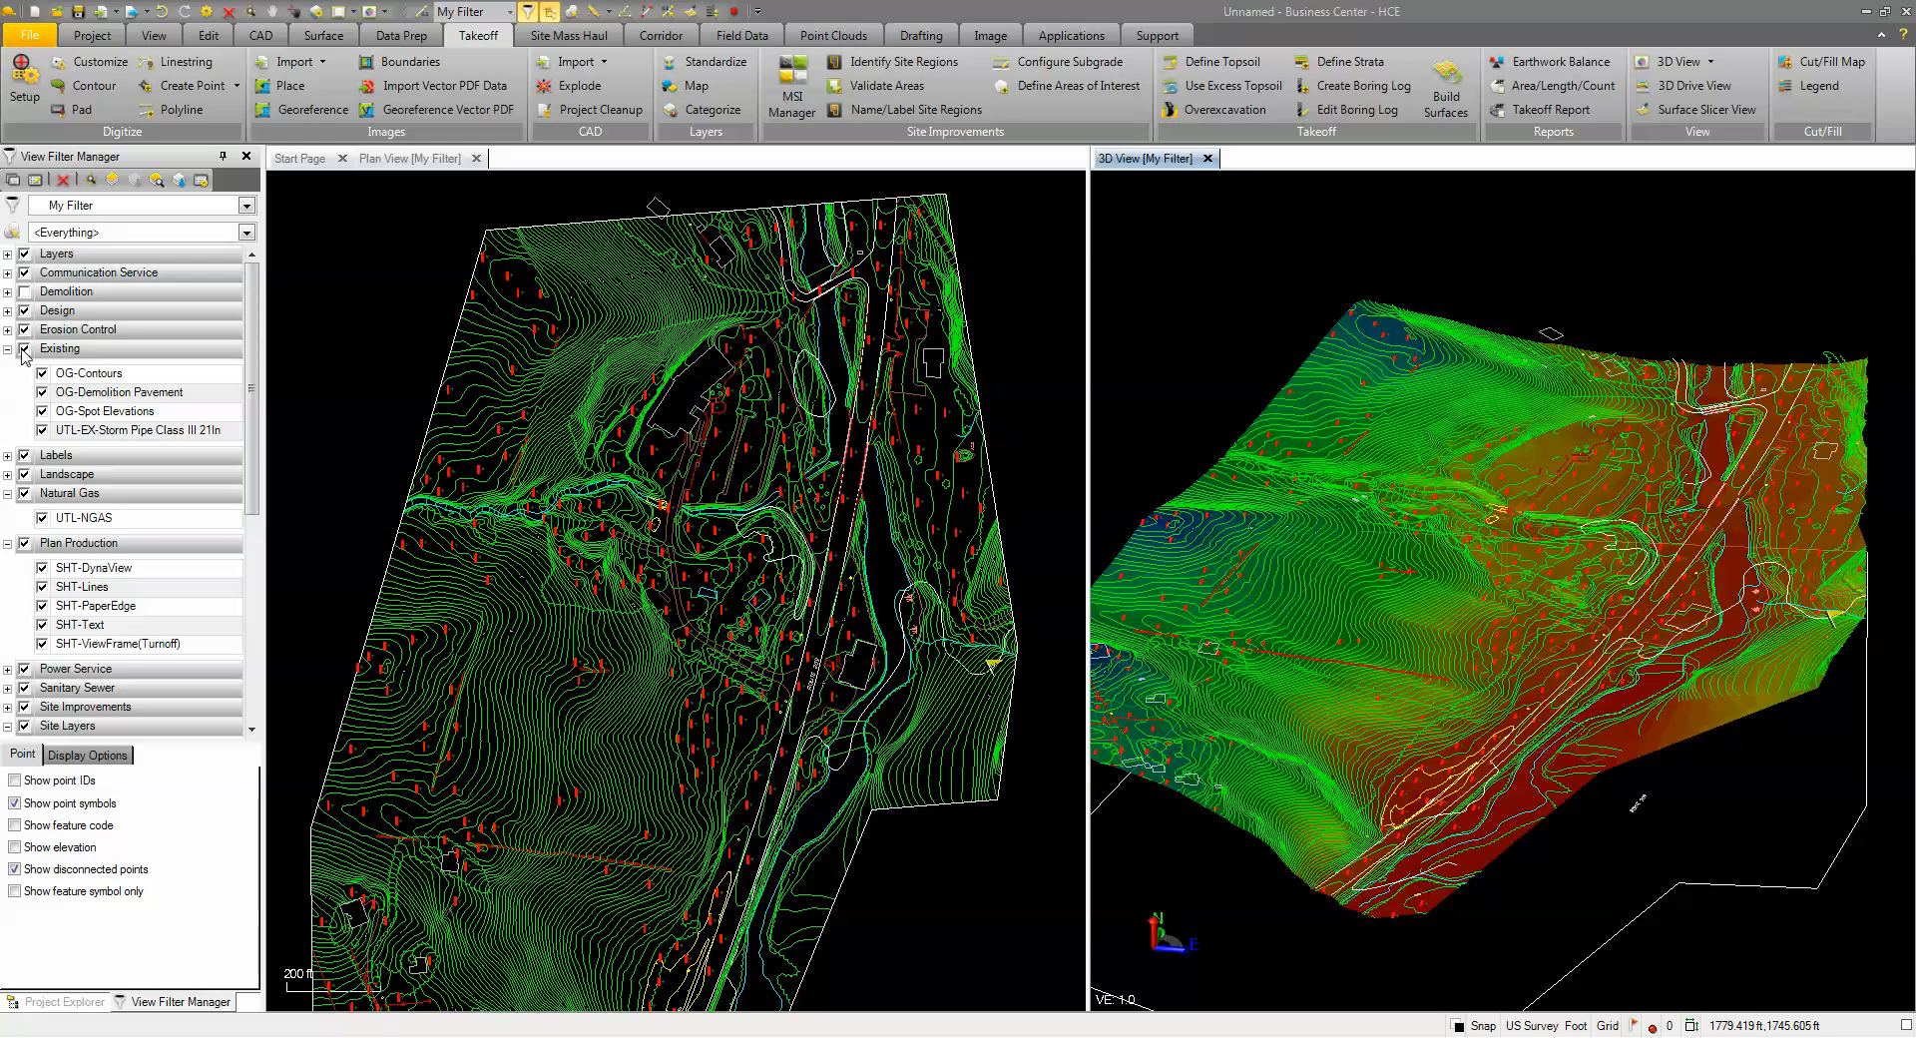
Turn off the Existing layer group and the SPOT-ELEV layer, then orbit the 3D terrain
left_click(23, 350)
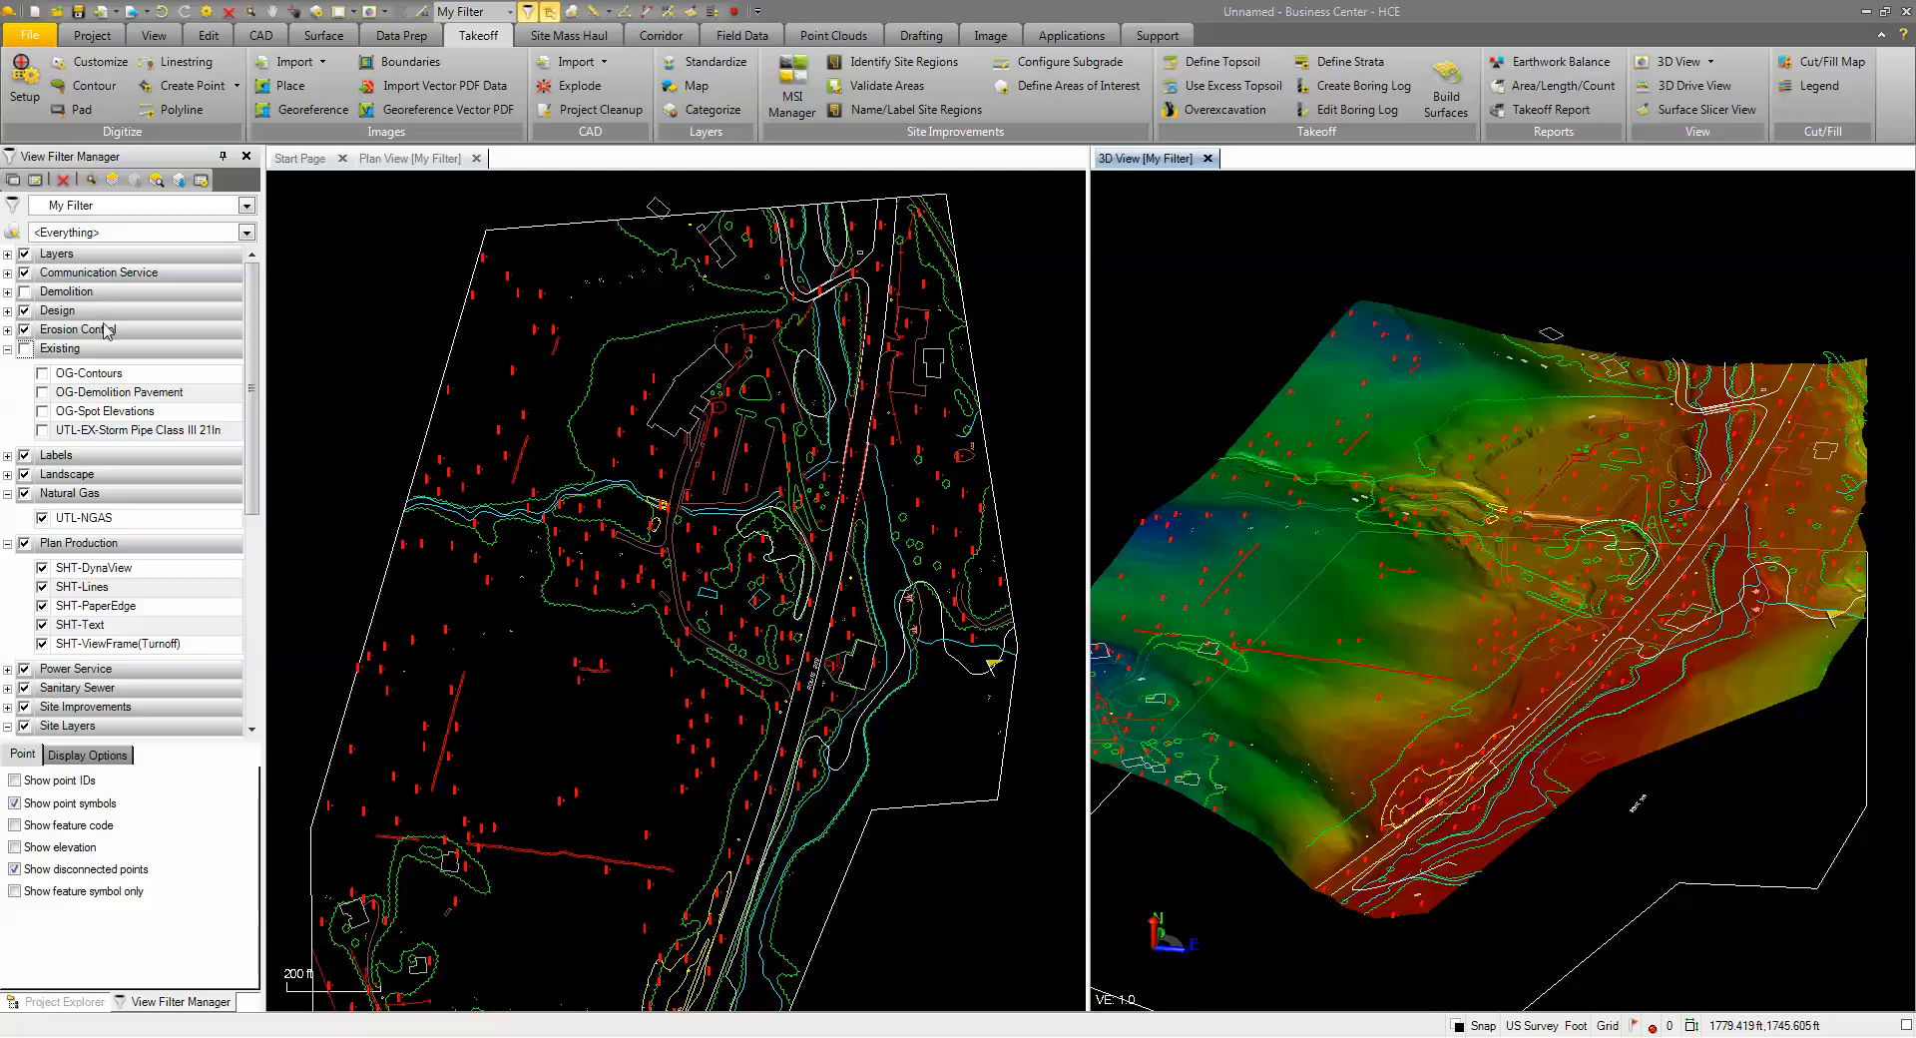
left_click(8, 256)
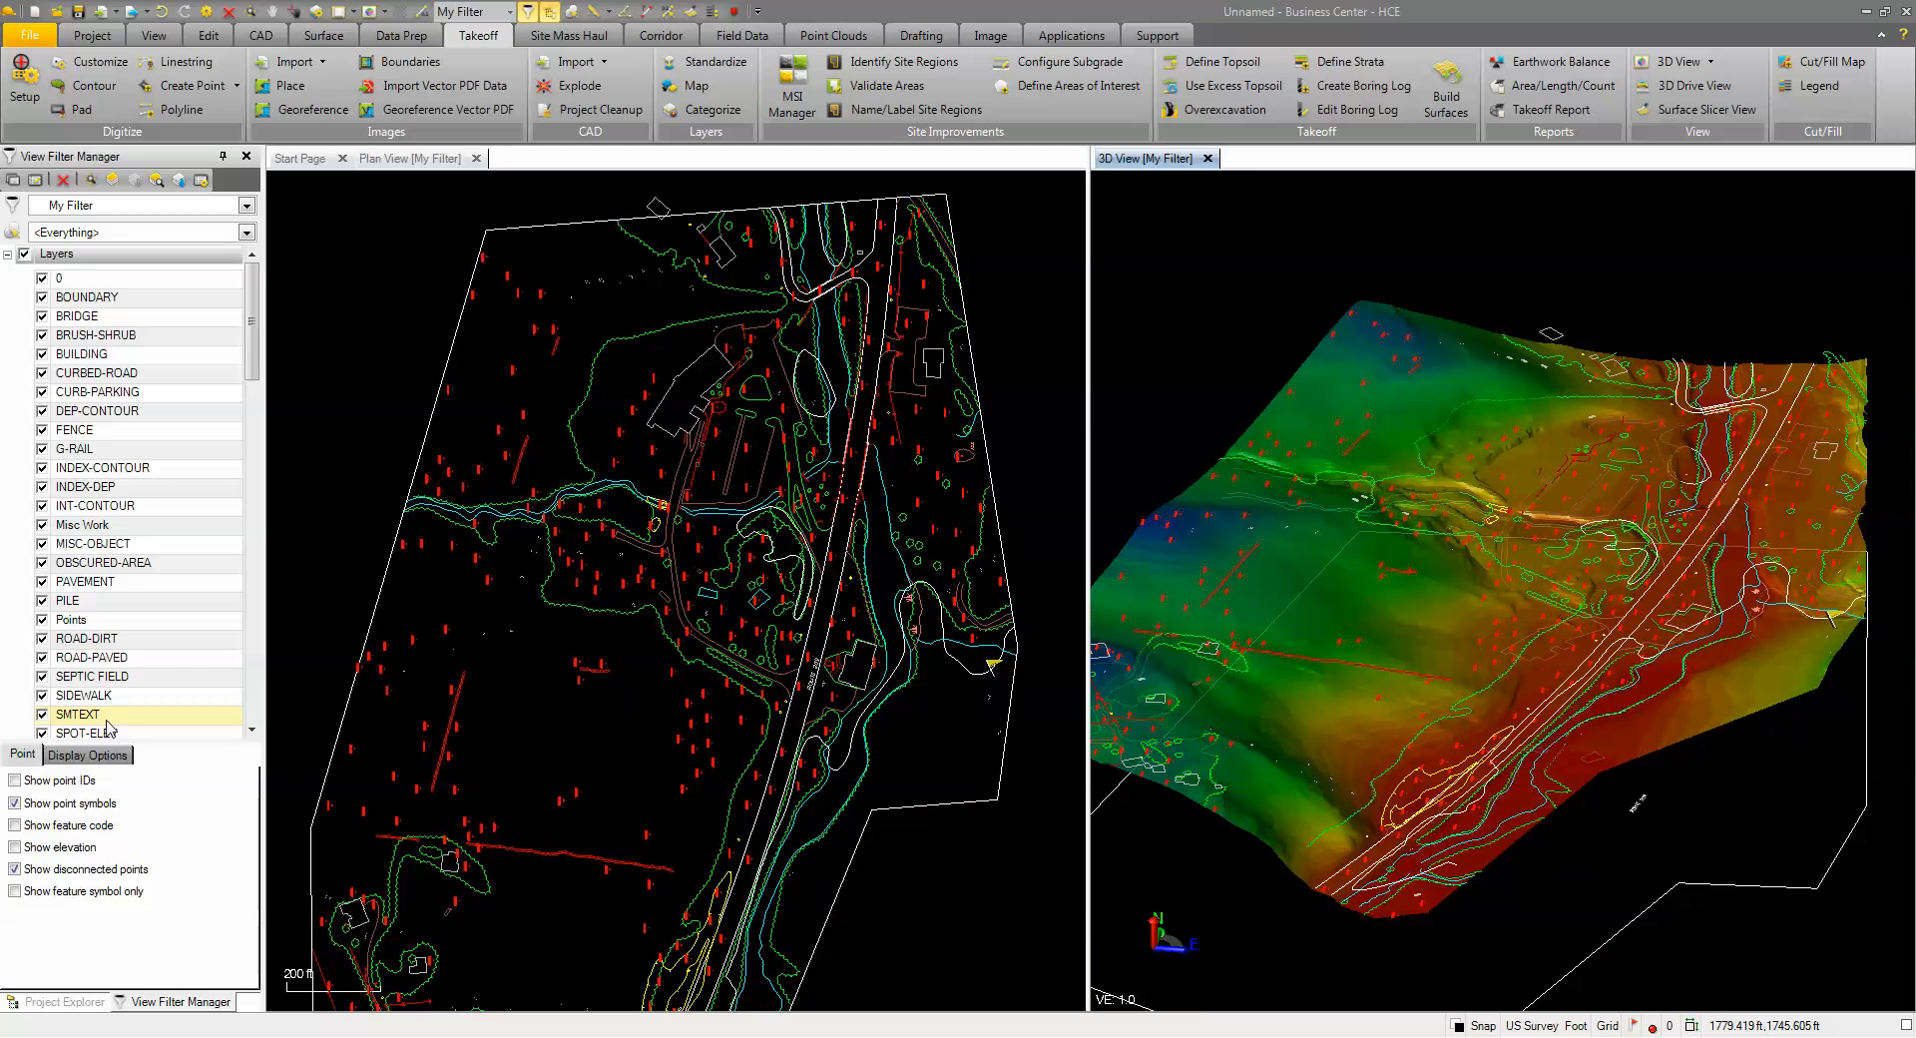
scroll(45, 738, "down", 1)
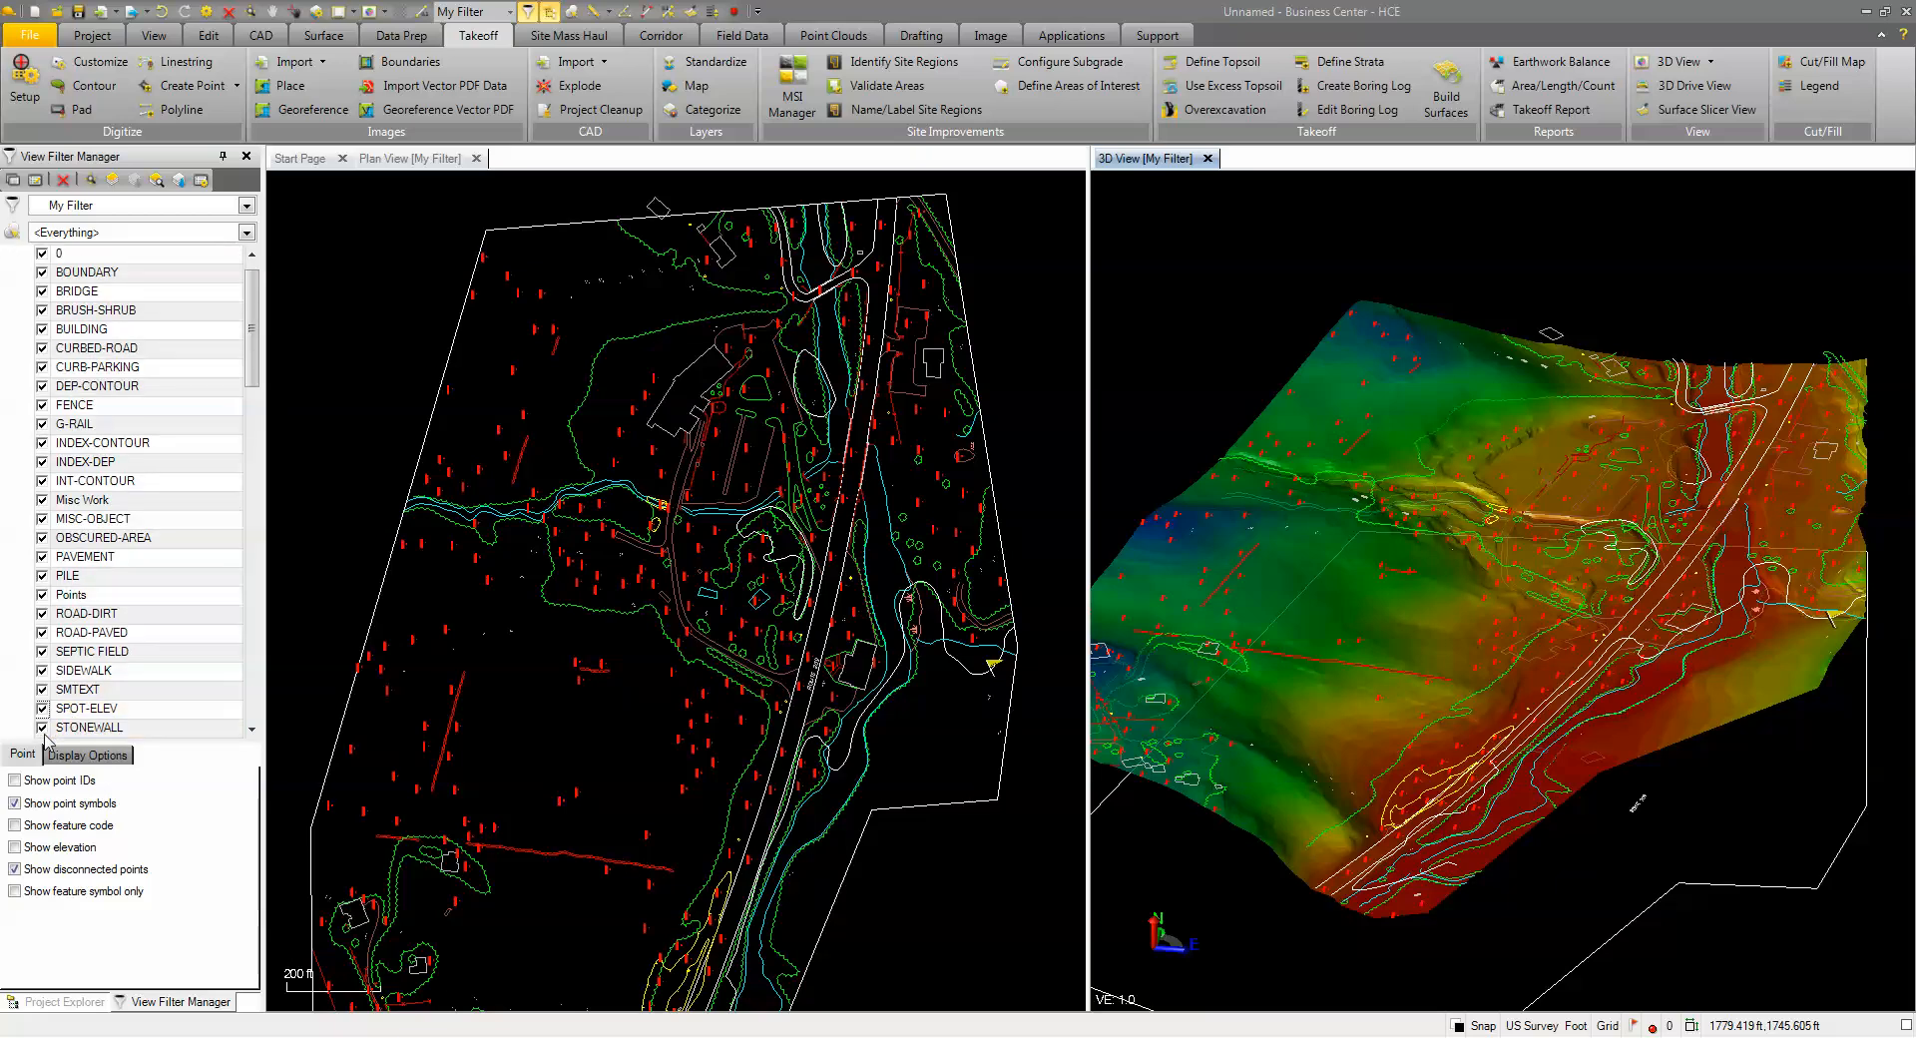
left_click(42, 709)
mouse_move(1523, 714)
middle_mouse_down()
mouse_move(1618, 724)
mouse_move(1586, 715)
middle_mouse_up()
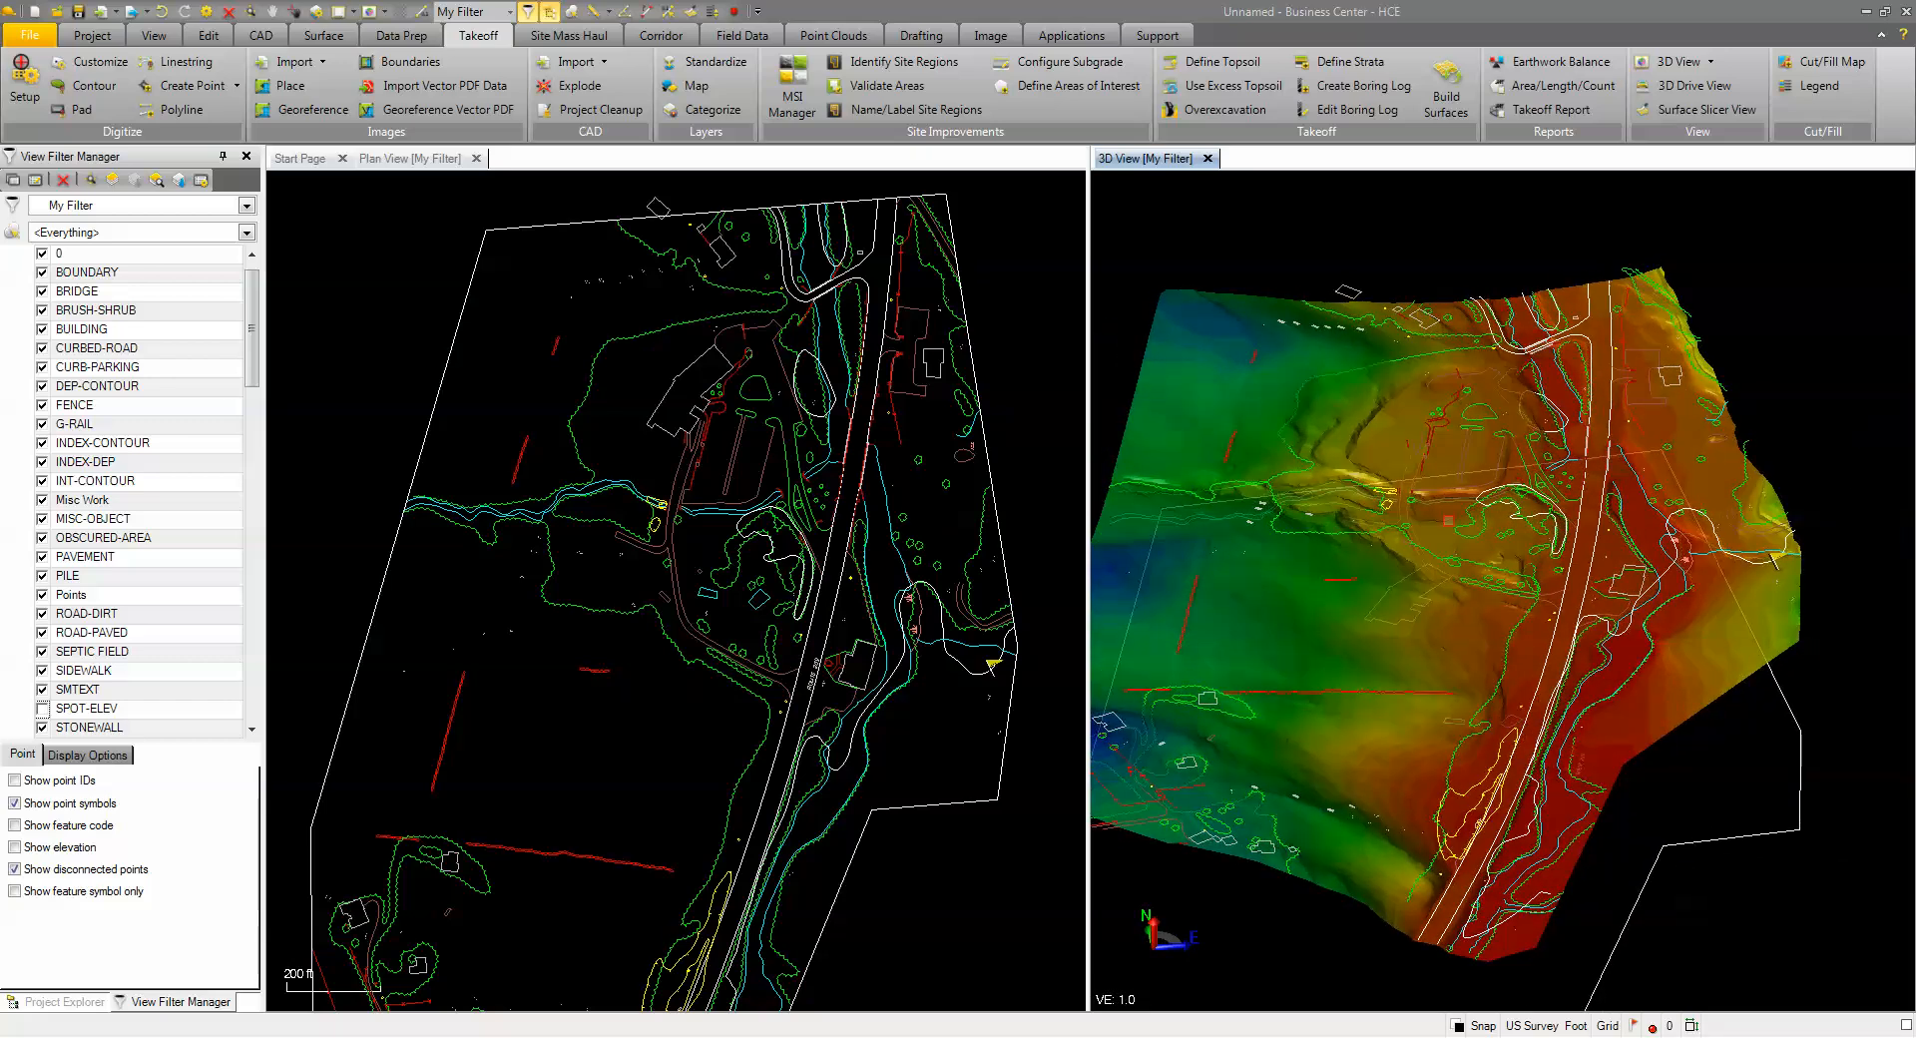
left_click(1269, 600)
Set the Original ground surface property Show in Plan View Wireframe to Yes
right_click(1266, 599)
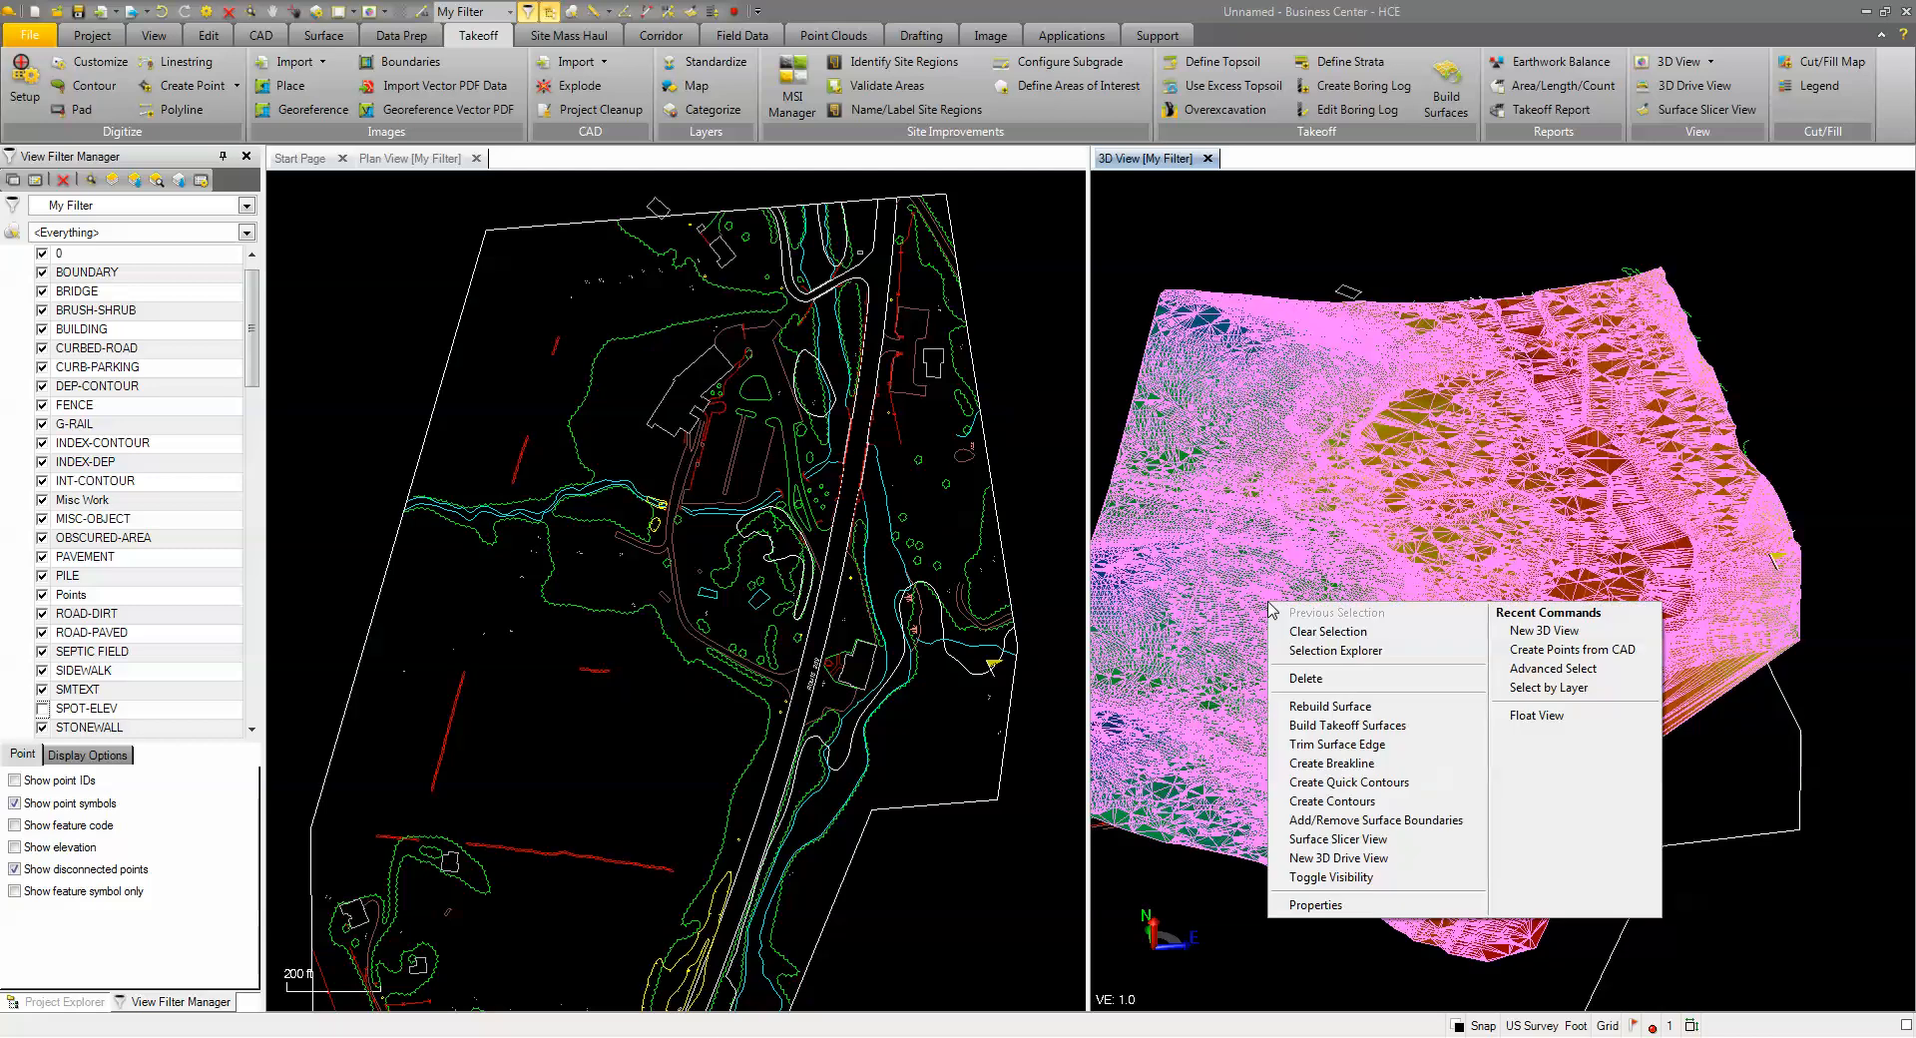
left_click(1328, 908)
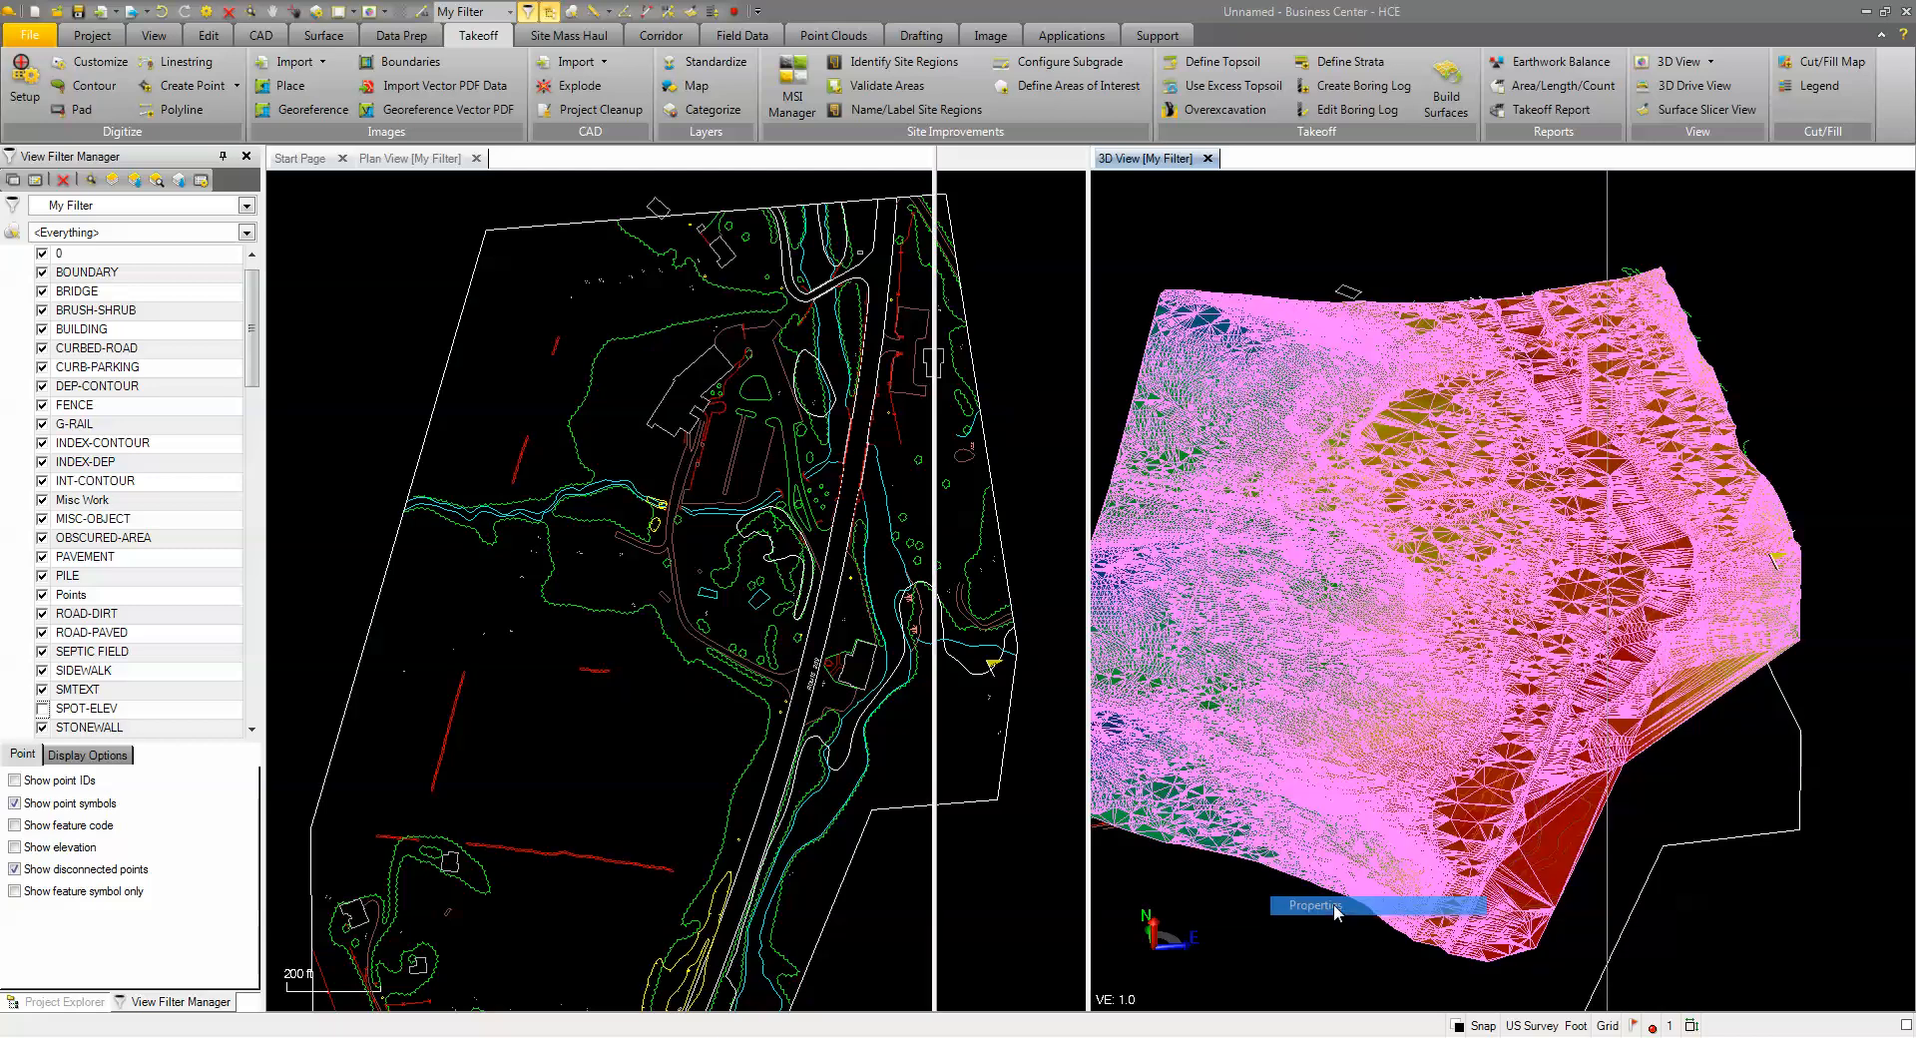
left_click(1807, 606)
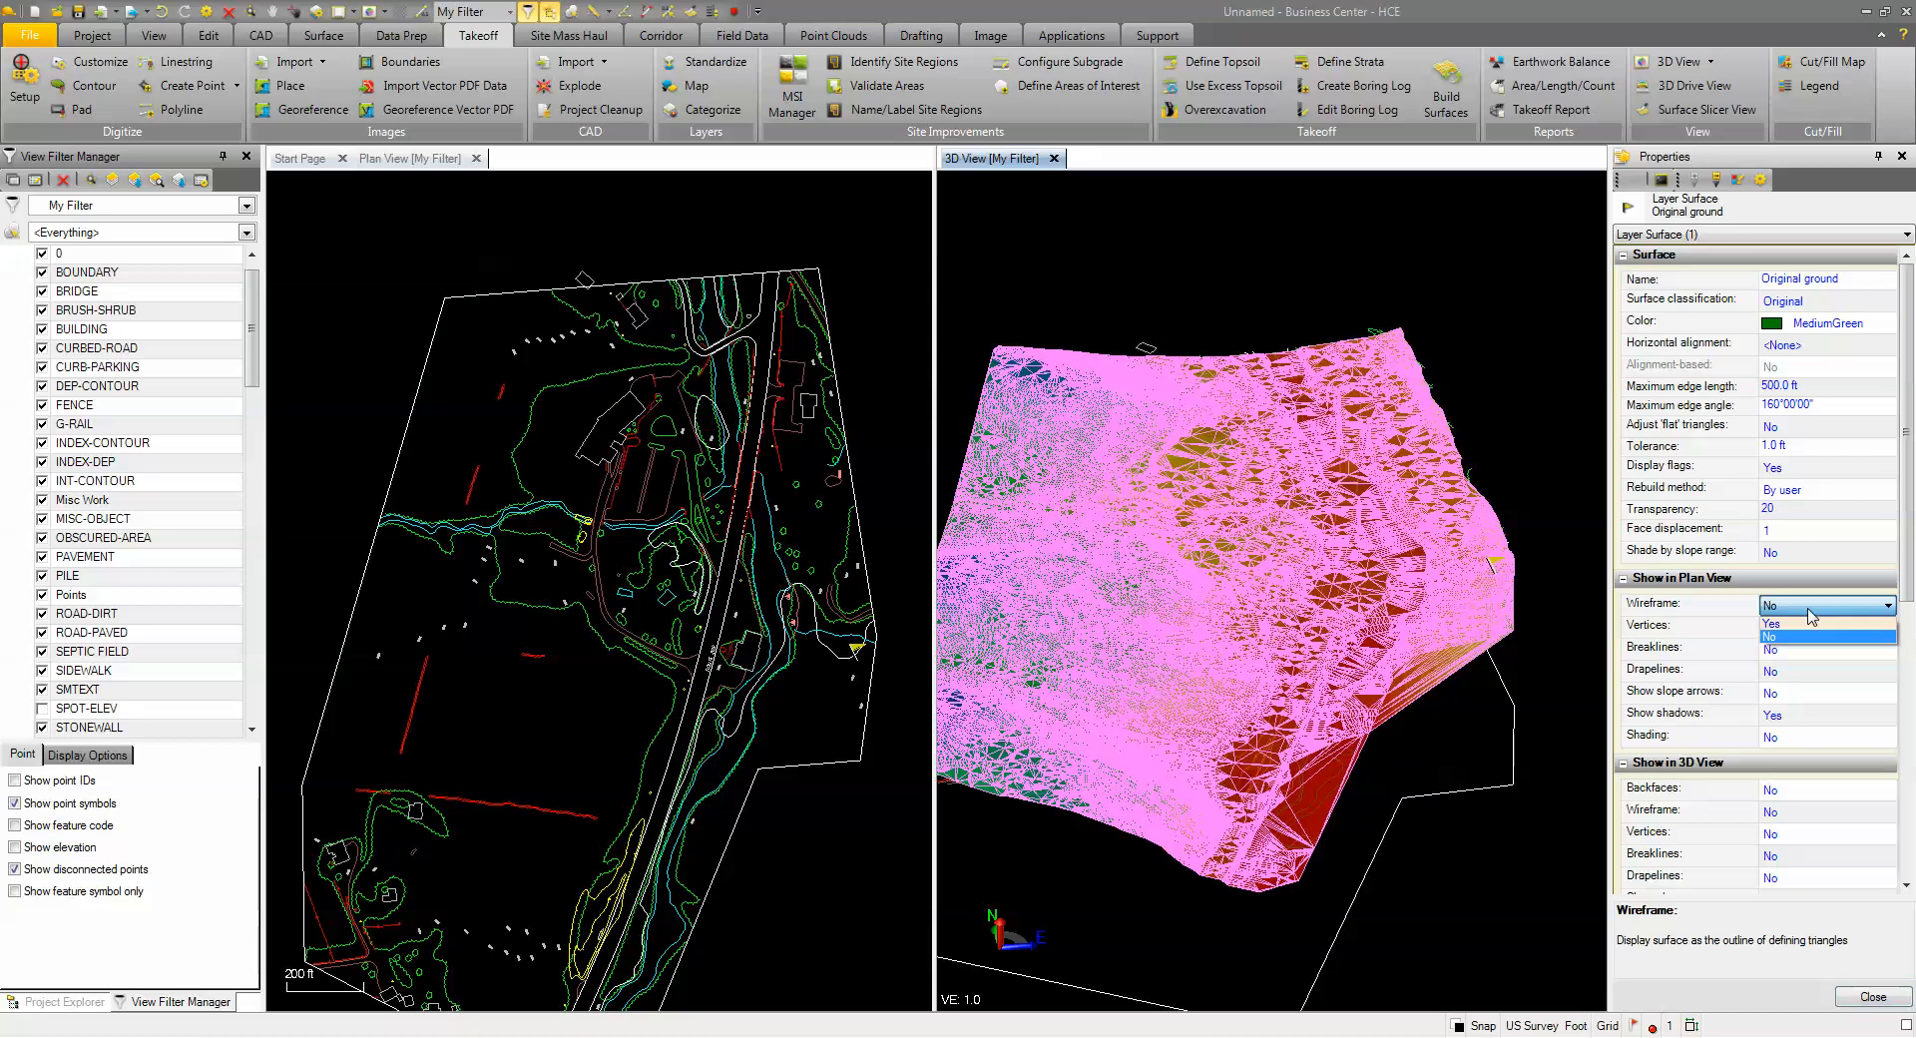
left_click(1777, 623)
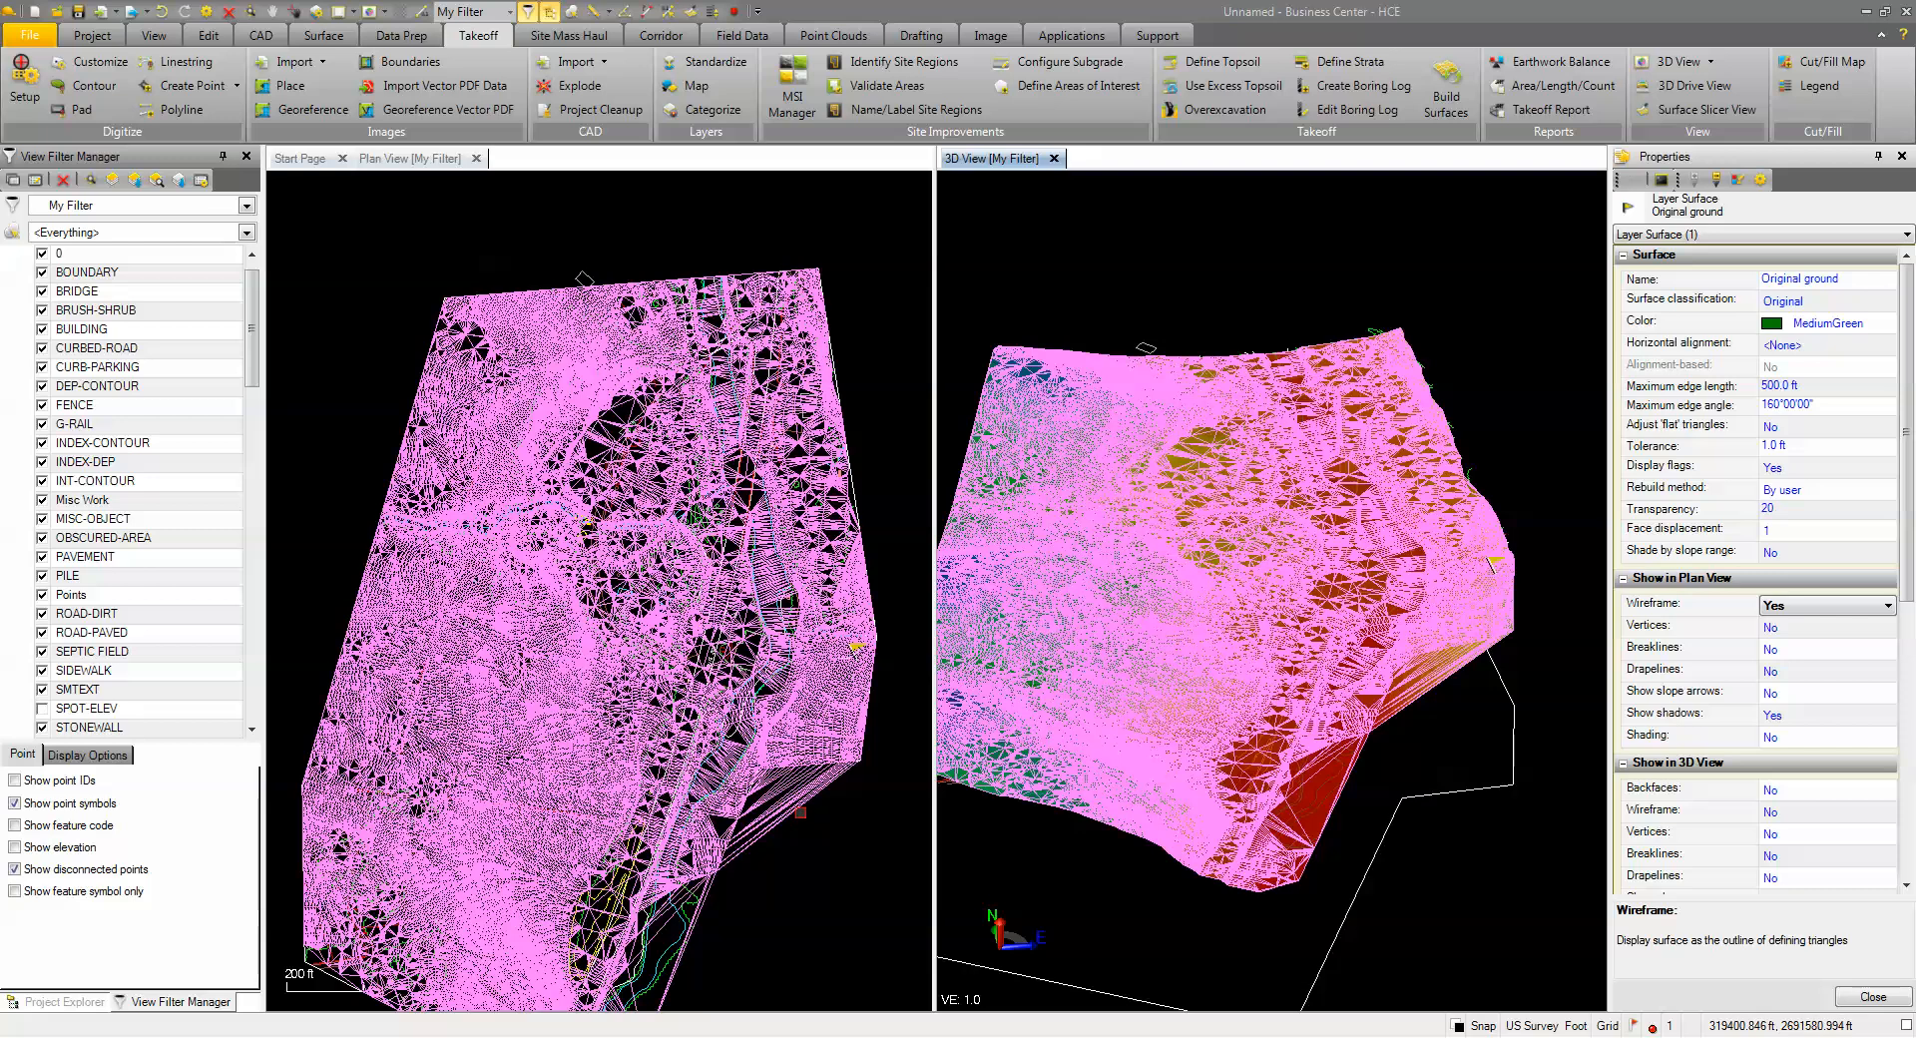
scroll(1222, 774, "down", 2)
middle_click_drag(1219, 756, 1301, 656)
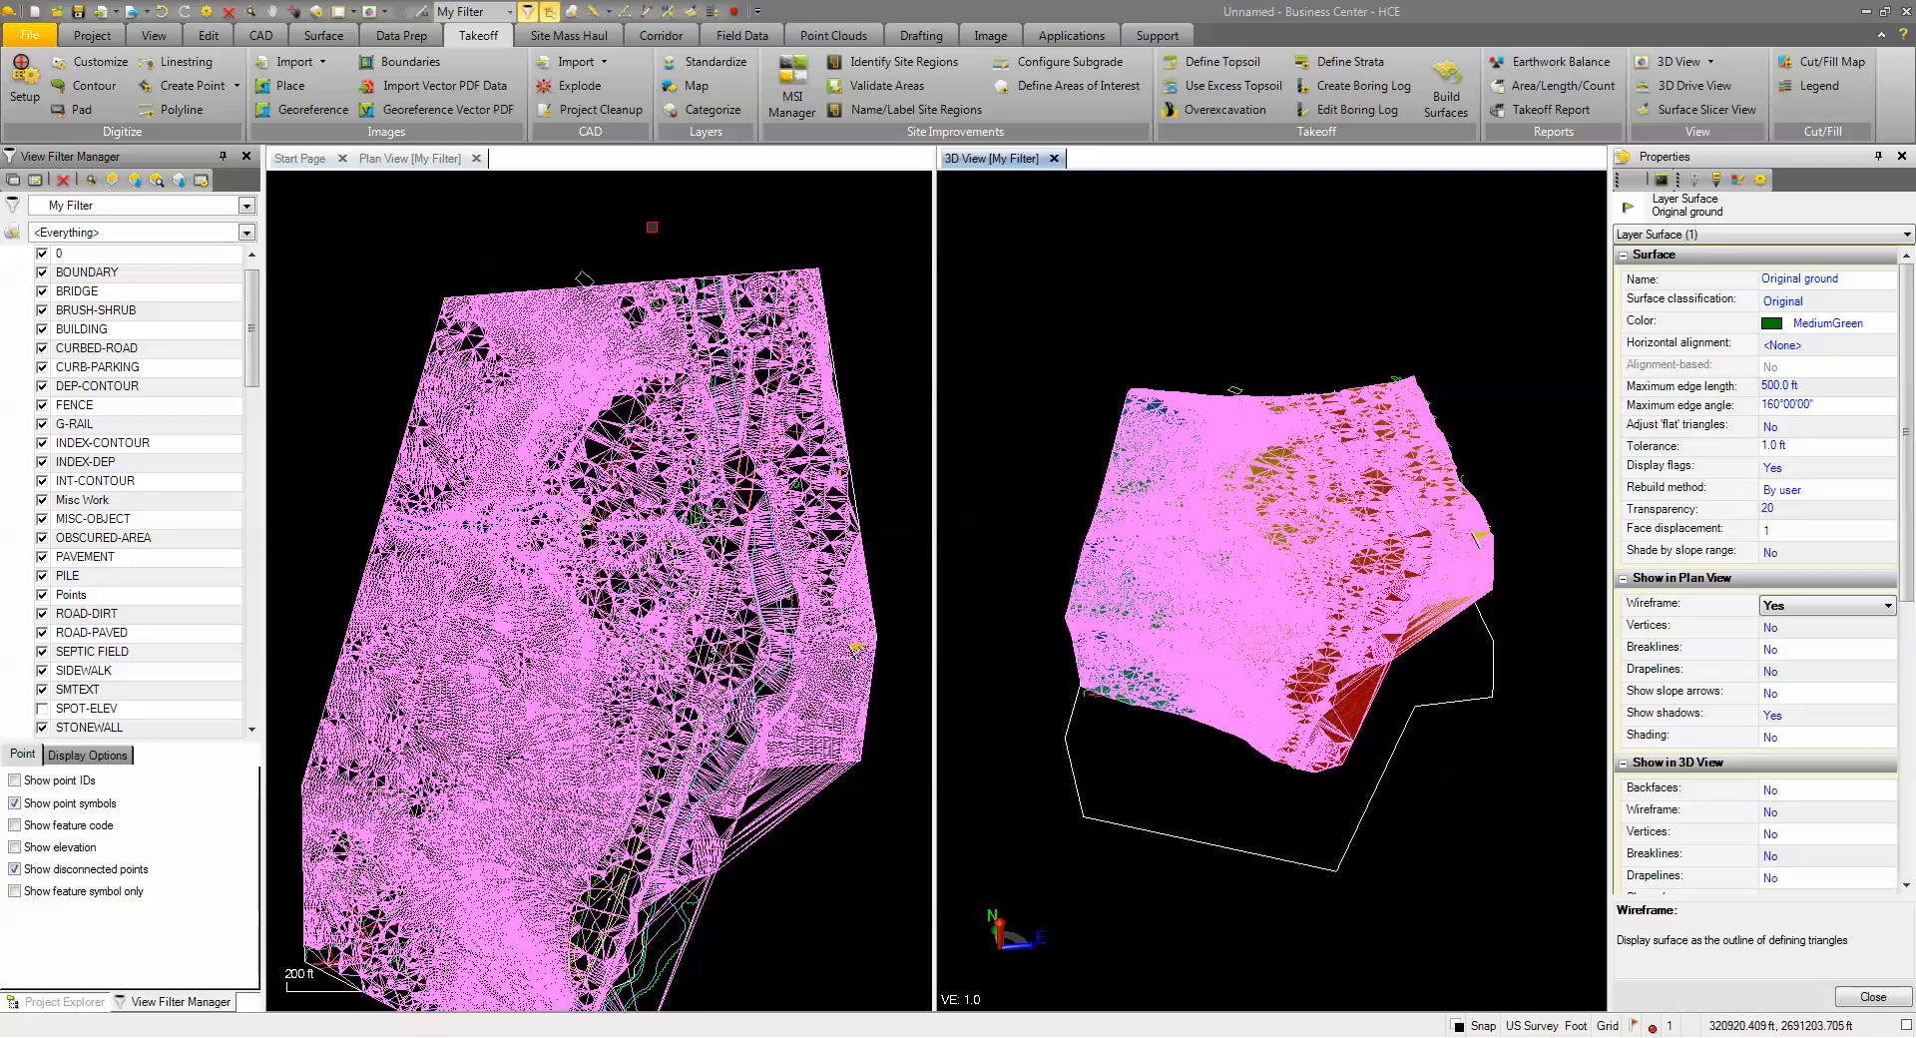
Add the site boundary polyline as the Original ground surface's boundary to trim it
left_click(325, 35)
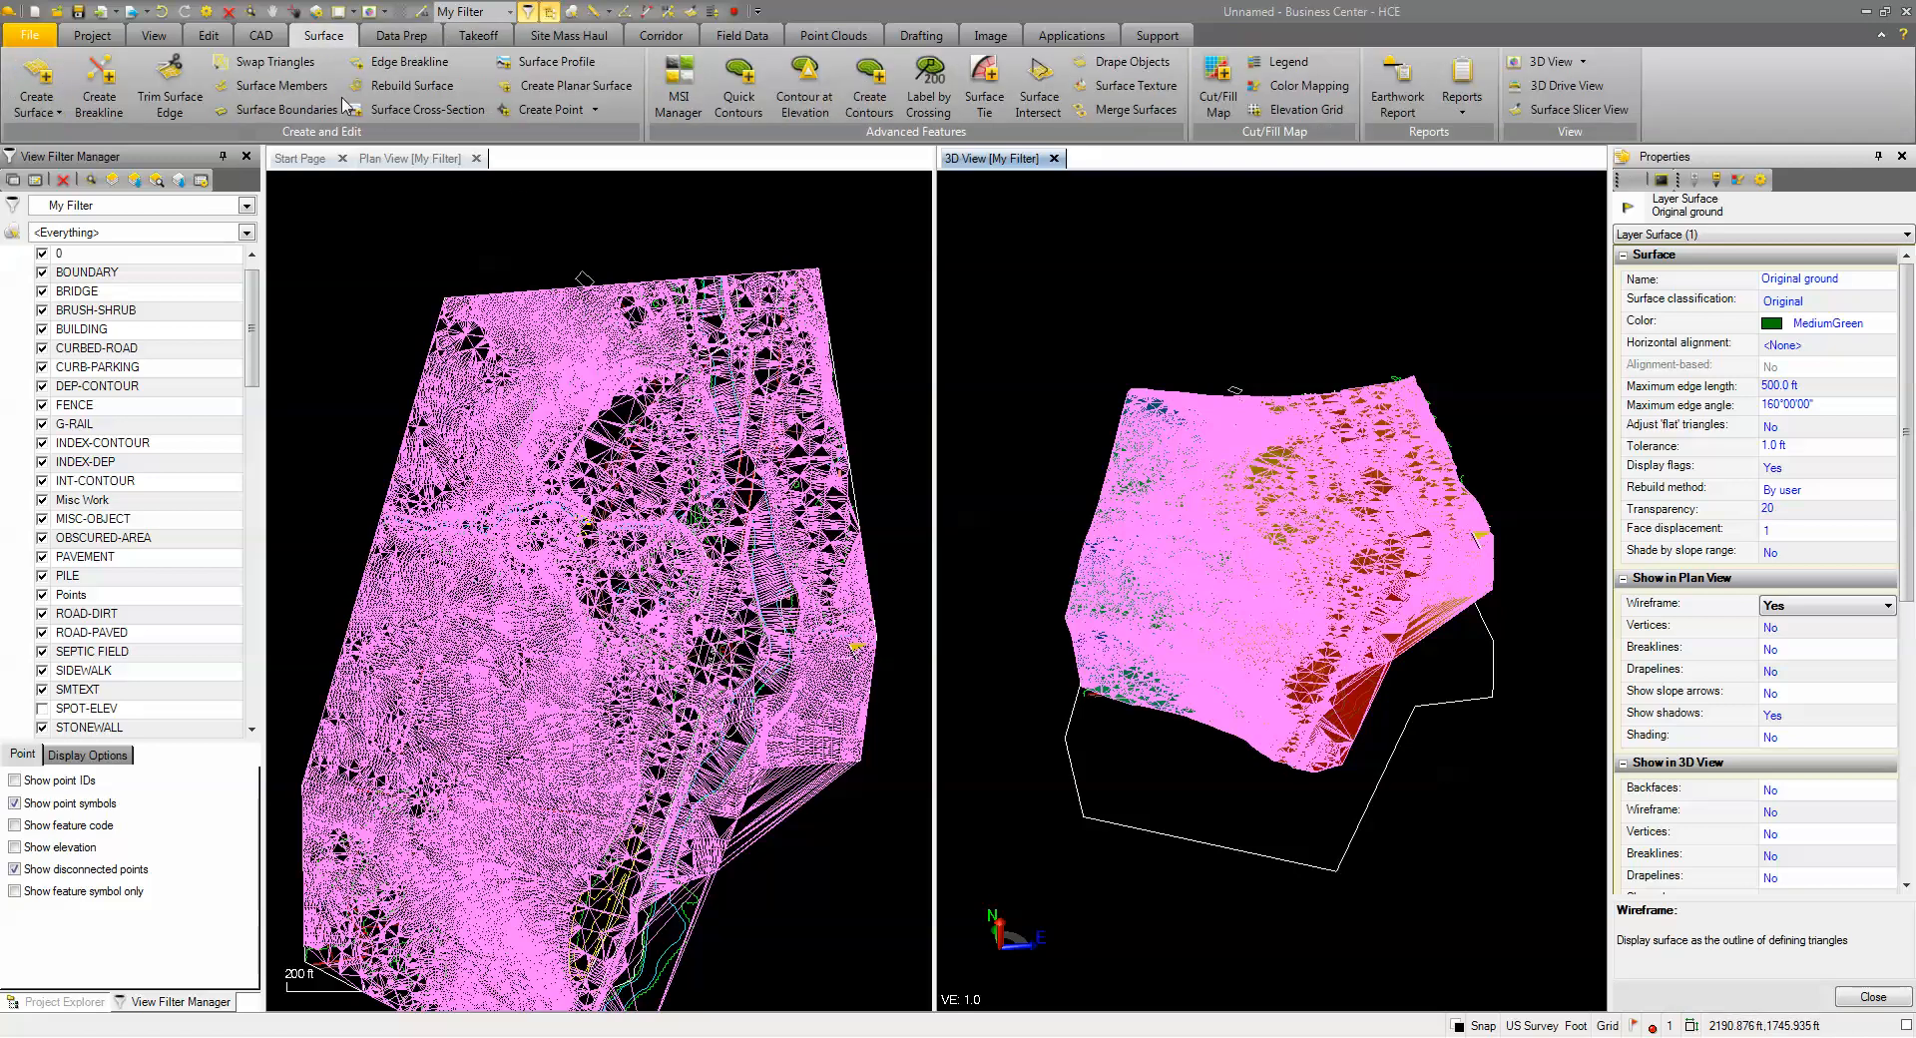
left_click(285, 113)
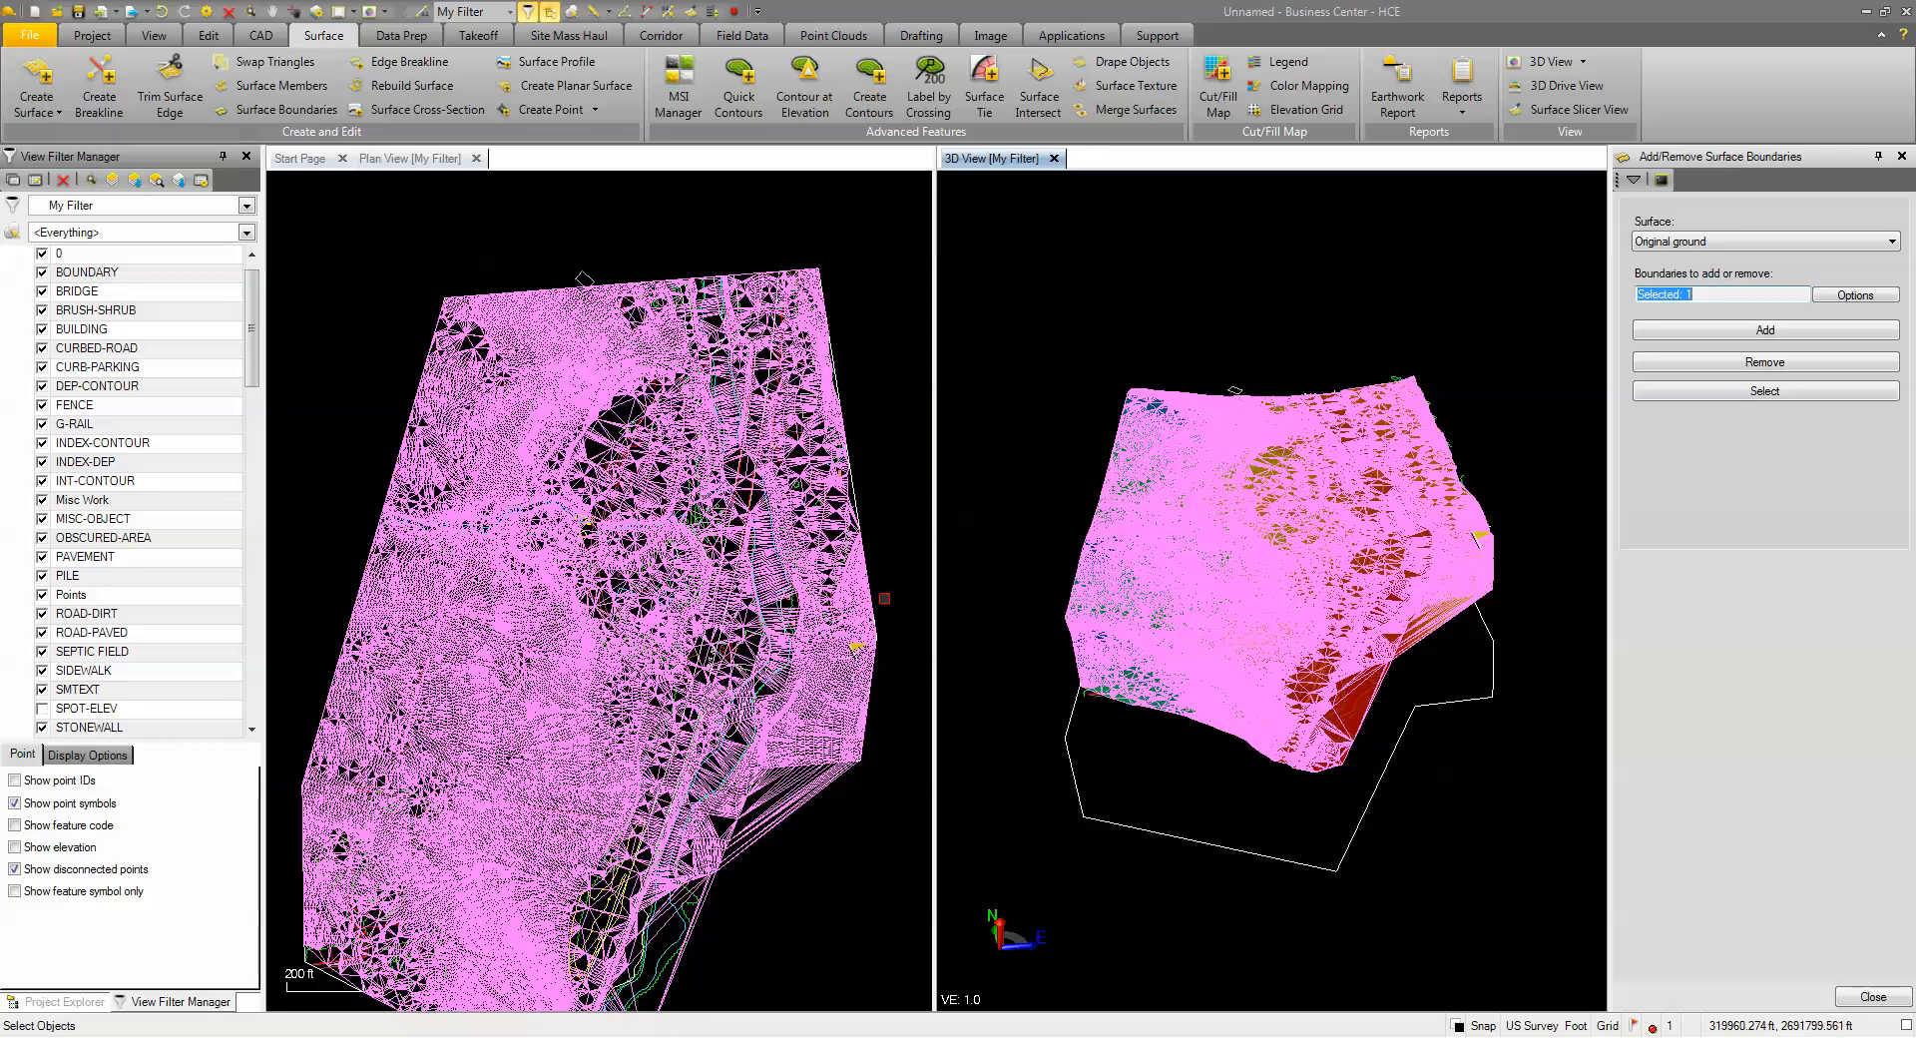
left_click(1065, 756)
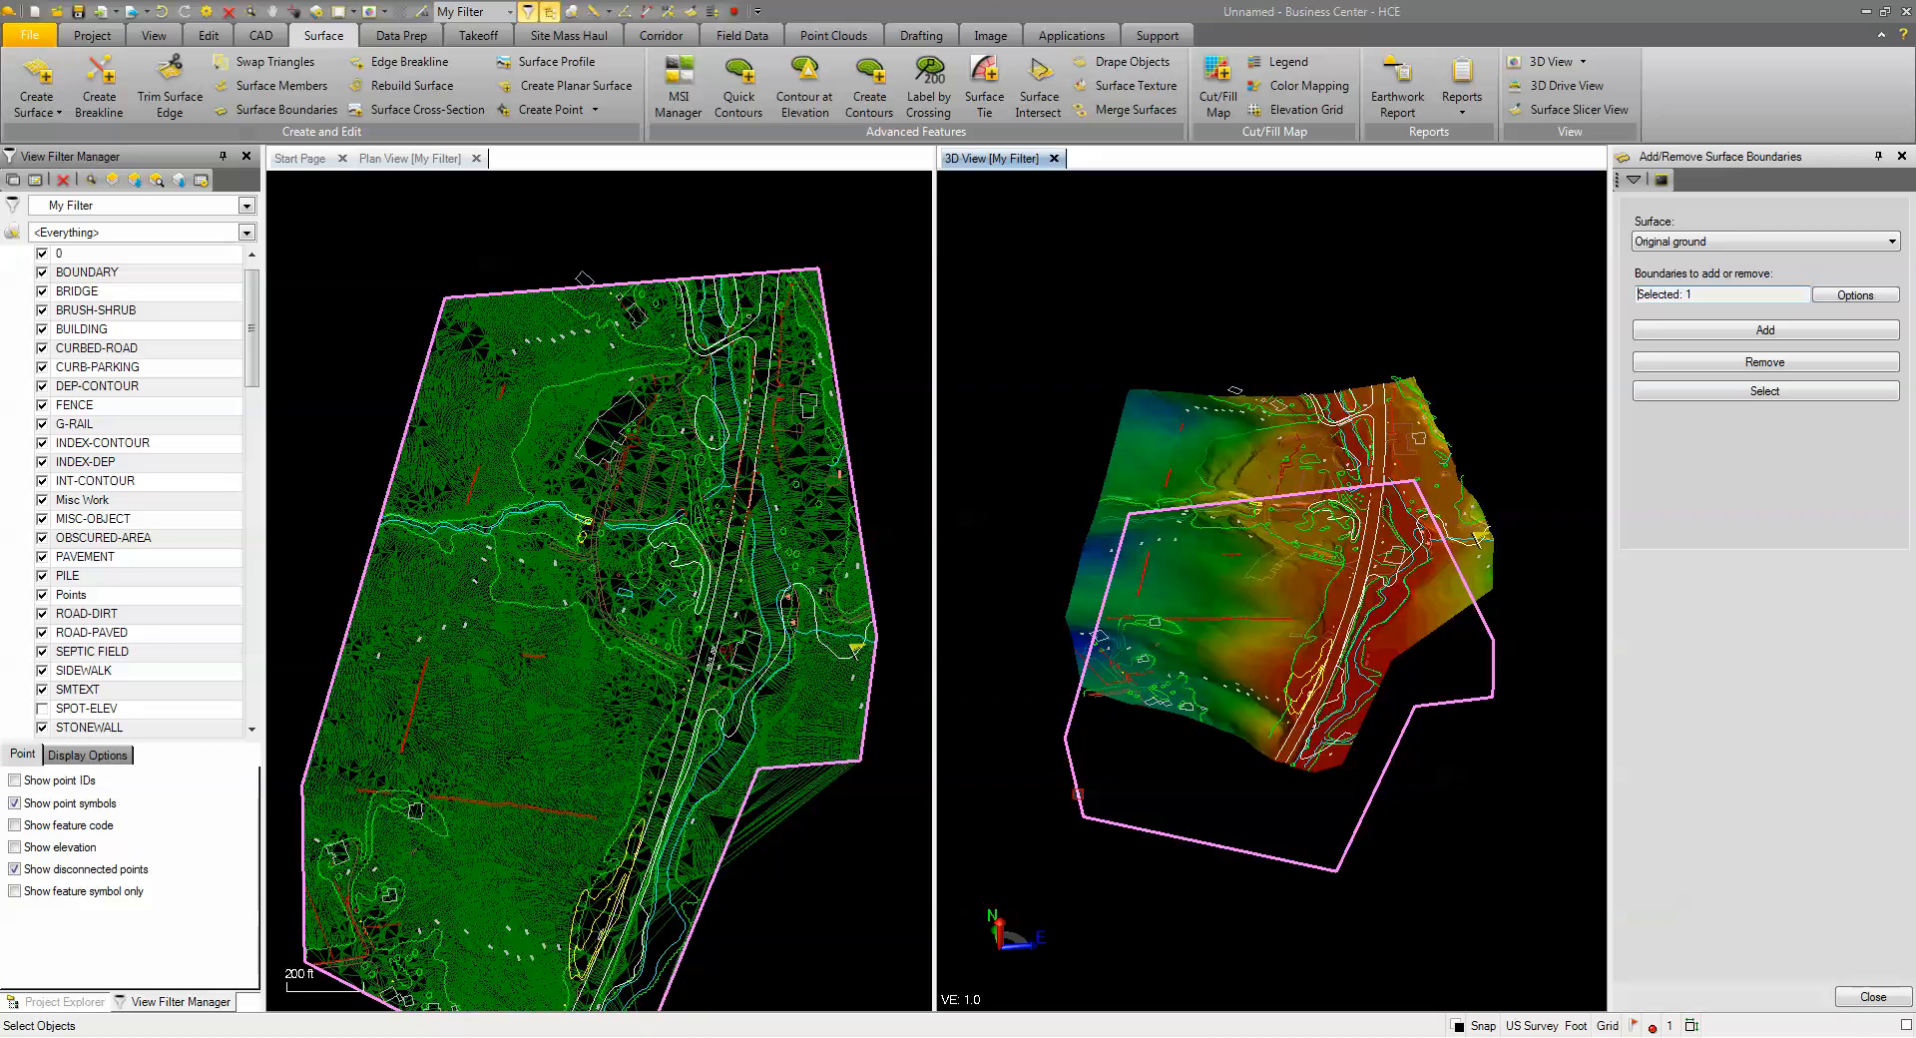
left_click(1764, 336)
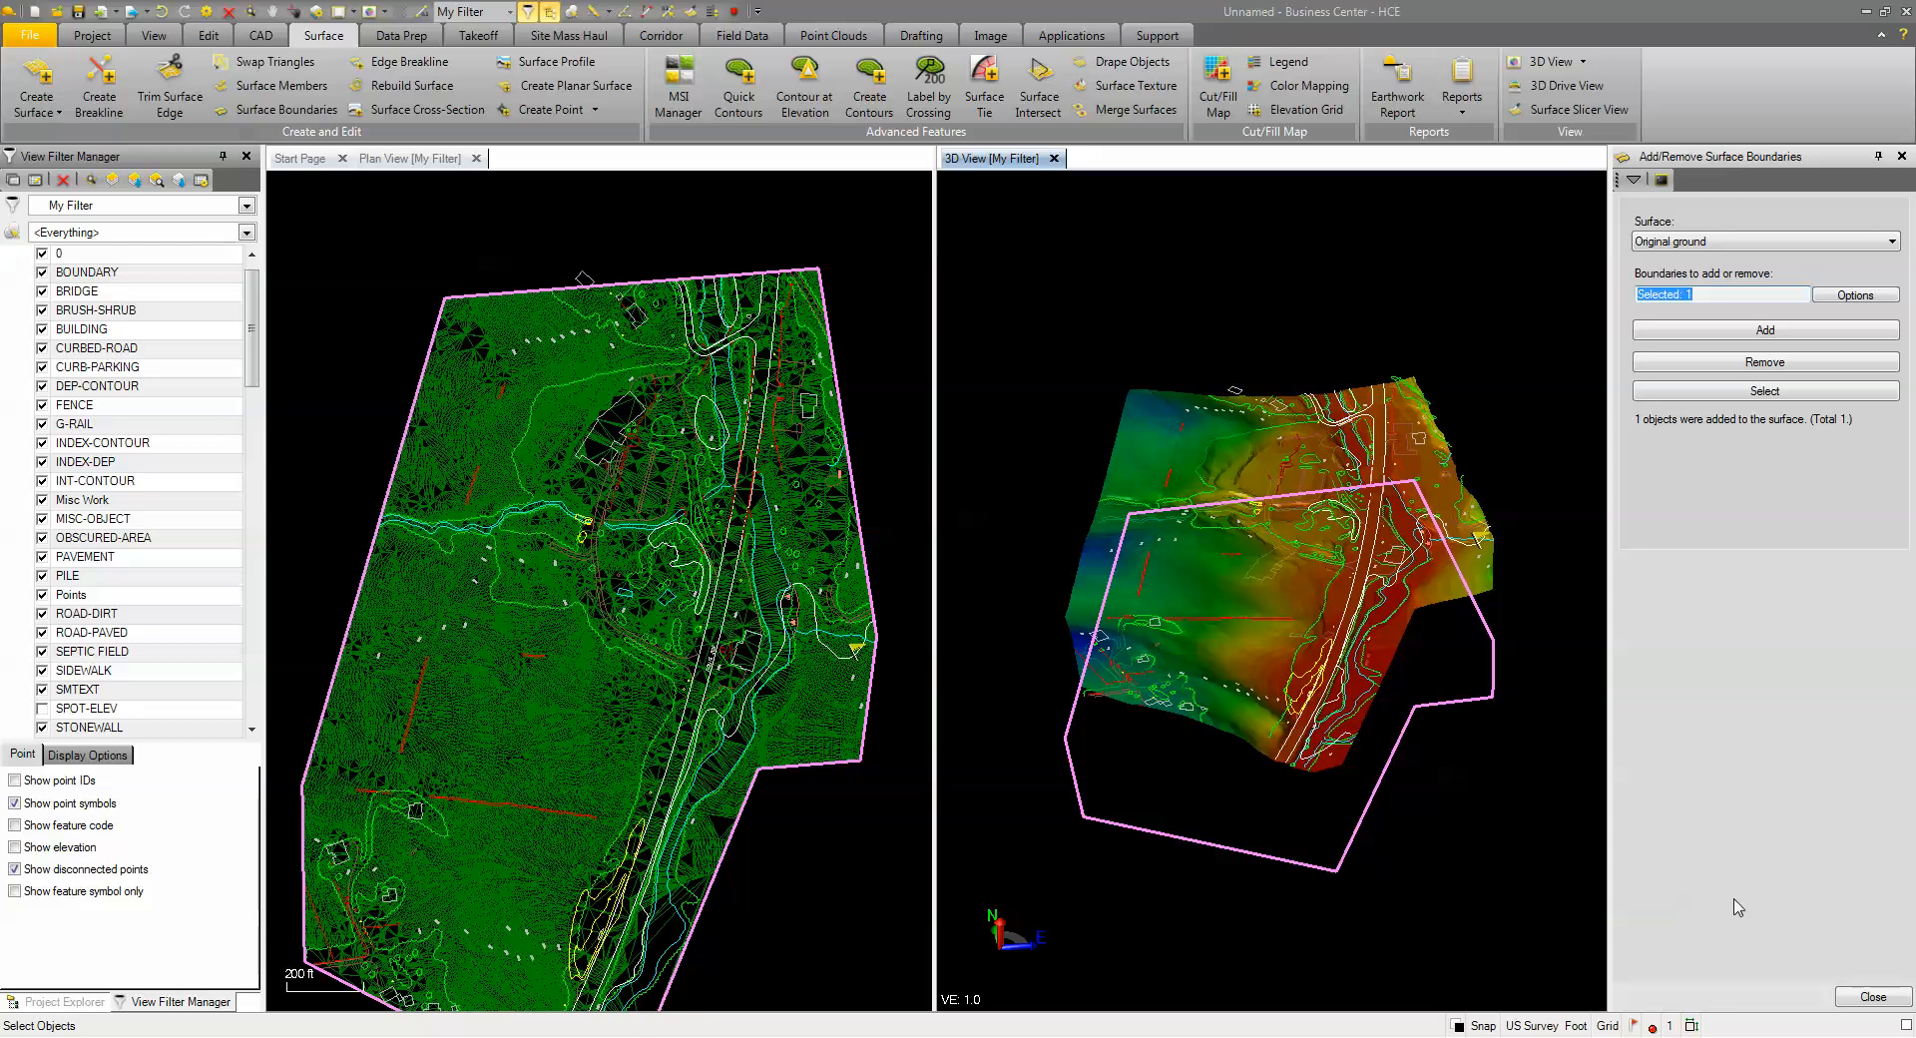
Set the Original ground surface's plan-view Wireframe to No in Properties
left_click(1633, 179)
left_click(1653, 213)
left_click(1653, 213)
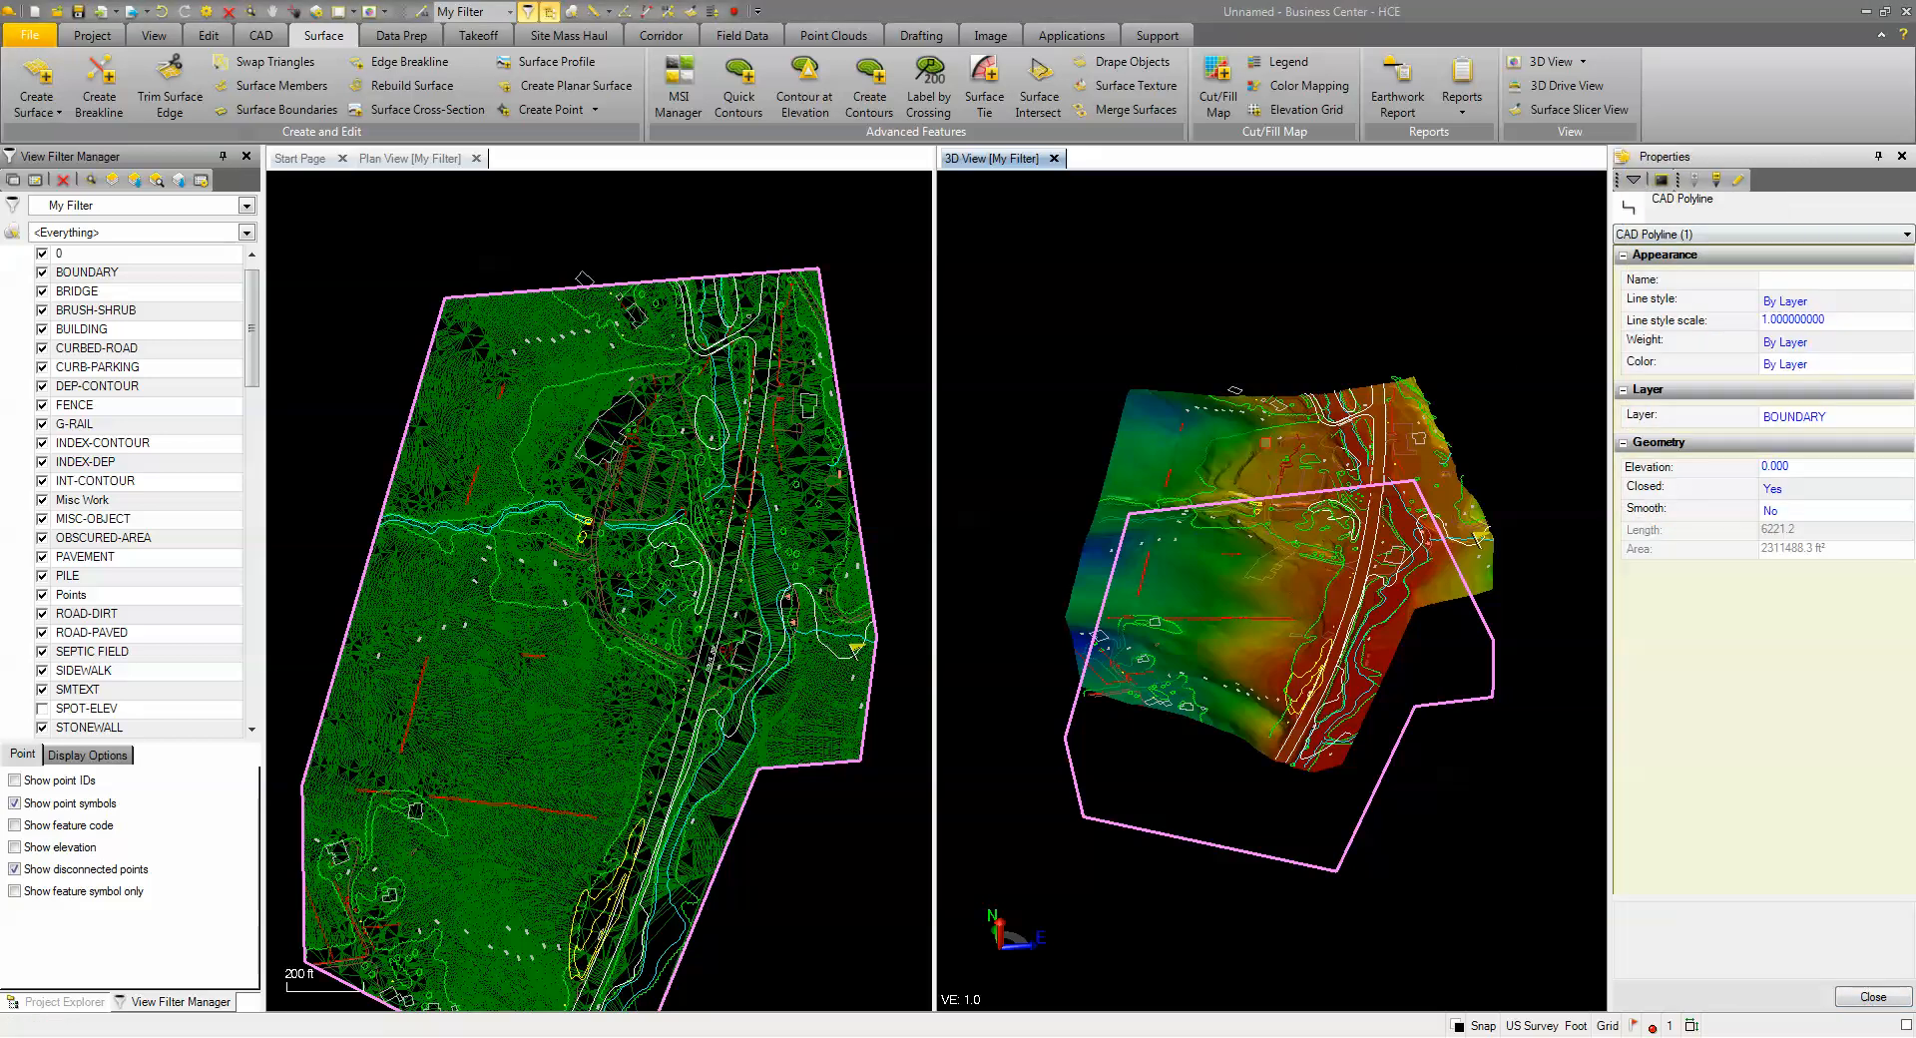
left_click(1199, 433)
left_click(1791, 605)
left_click(1791, 605)
left_click(1793, 646)
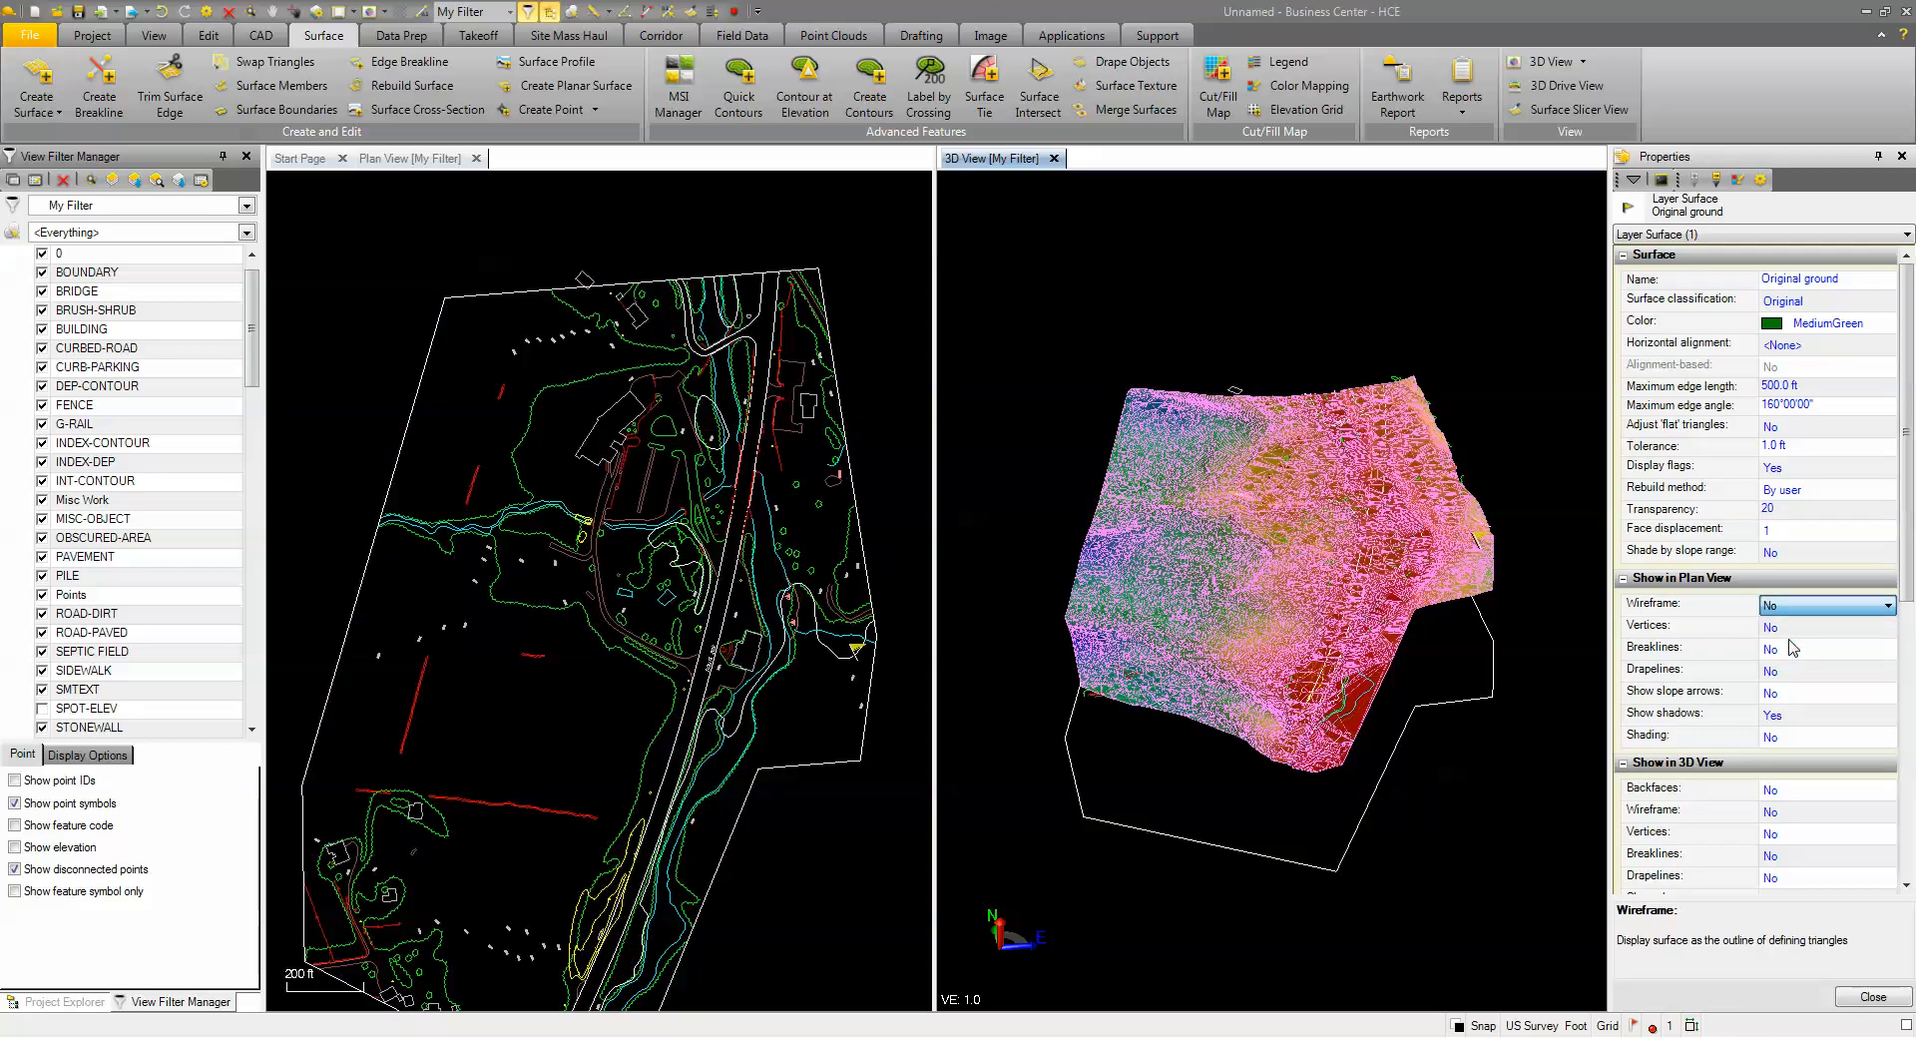
Clear the selection and orbit and pan the 3D view to inspect the trimmed terrain
left_click(1162, 419)
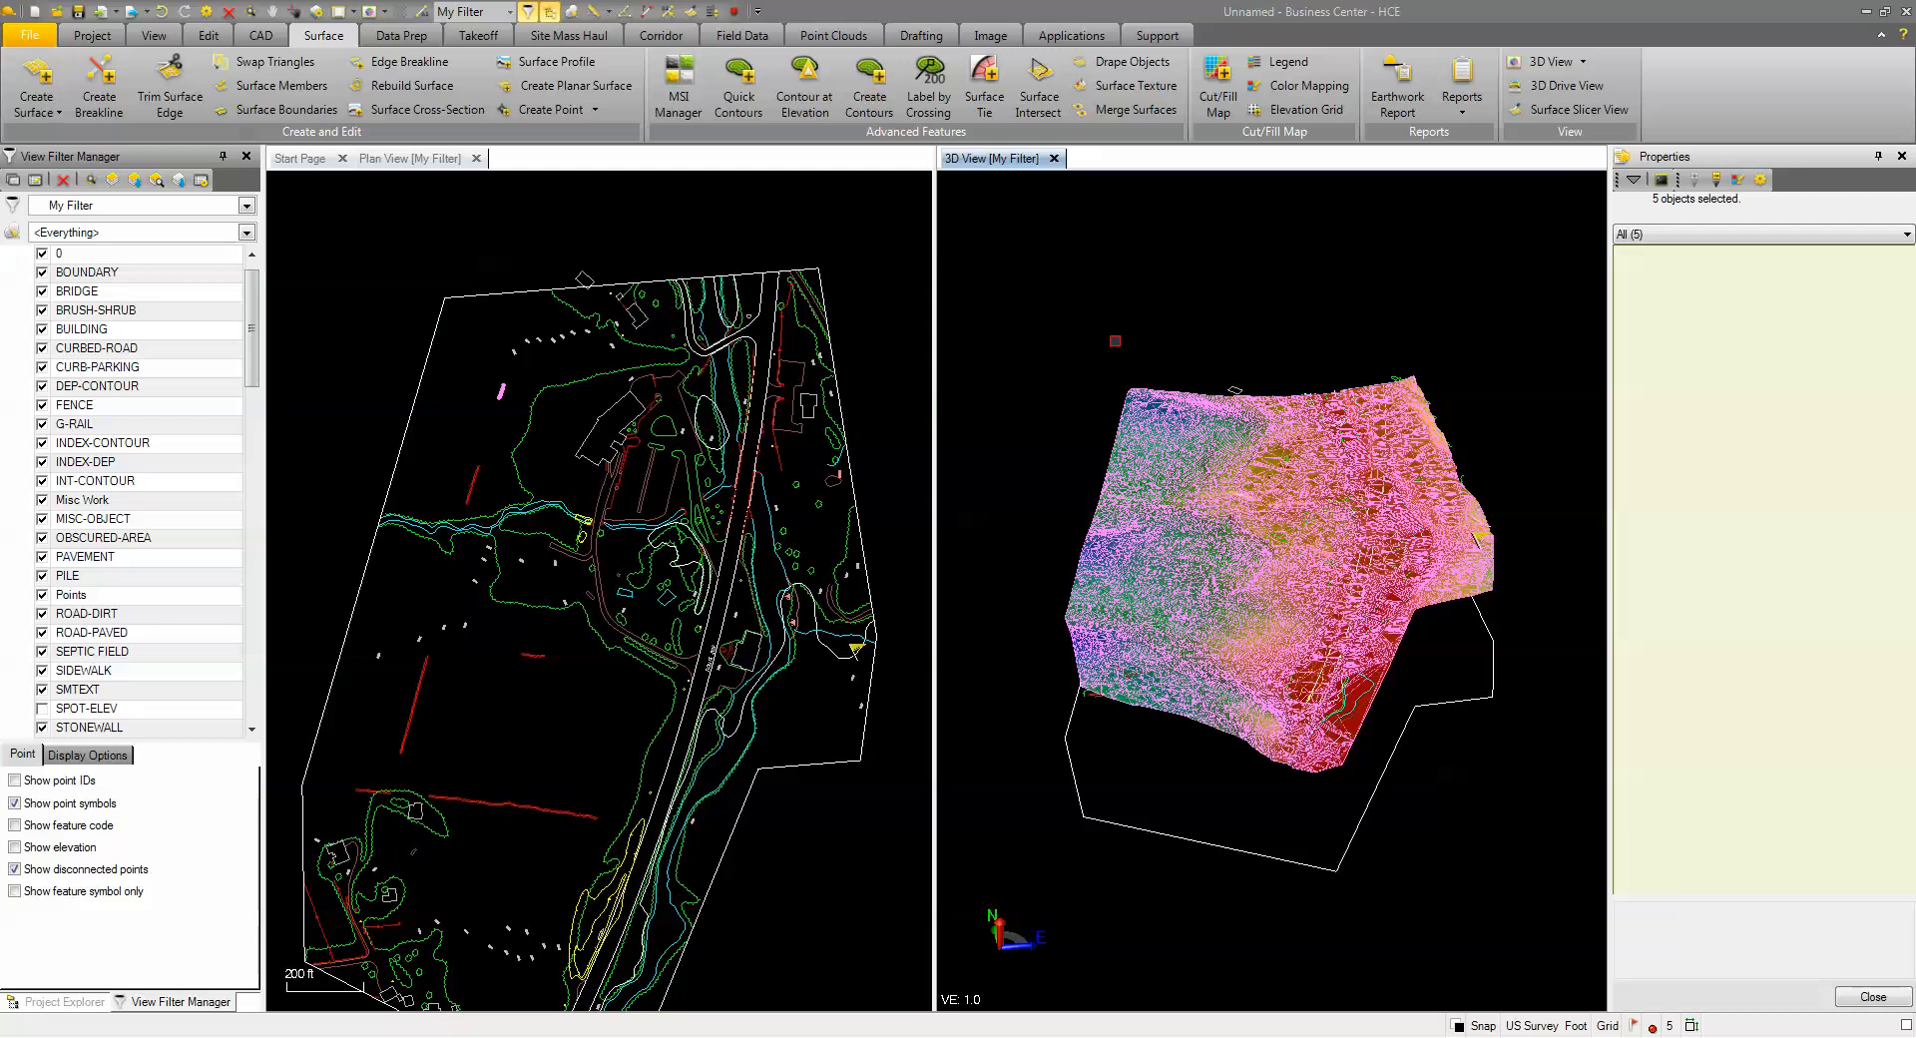
key("Escape")
left_click(1860, 999)
right_click_drag(1414, 766, 1394, 780)
middle_click_drag(1316, 625, 1277, 662)
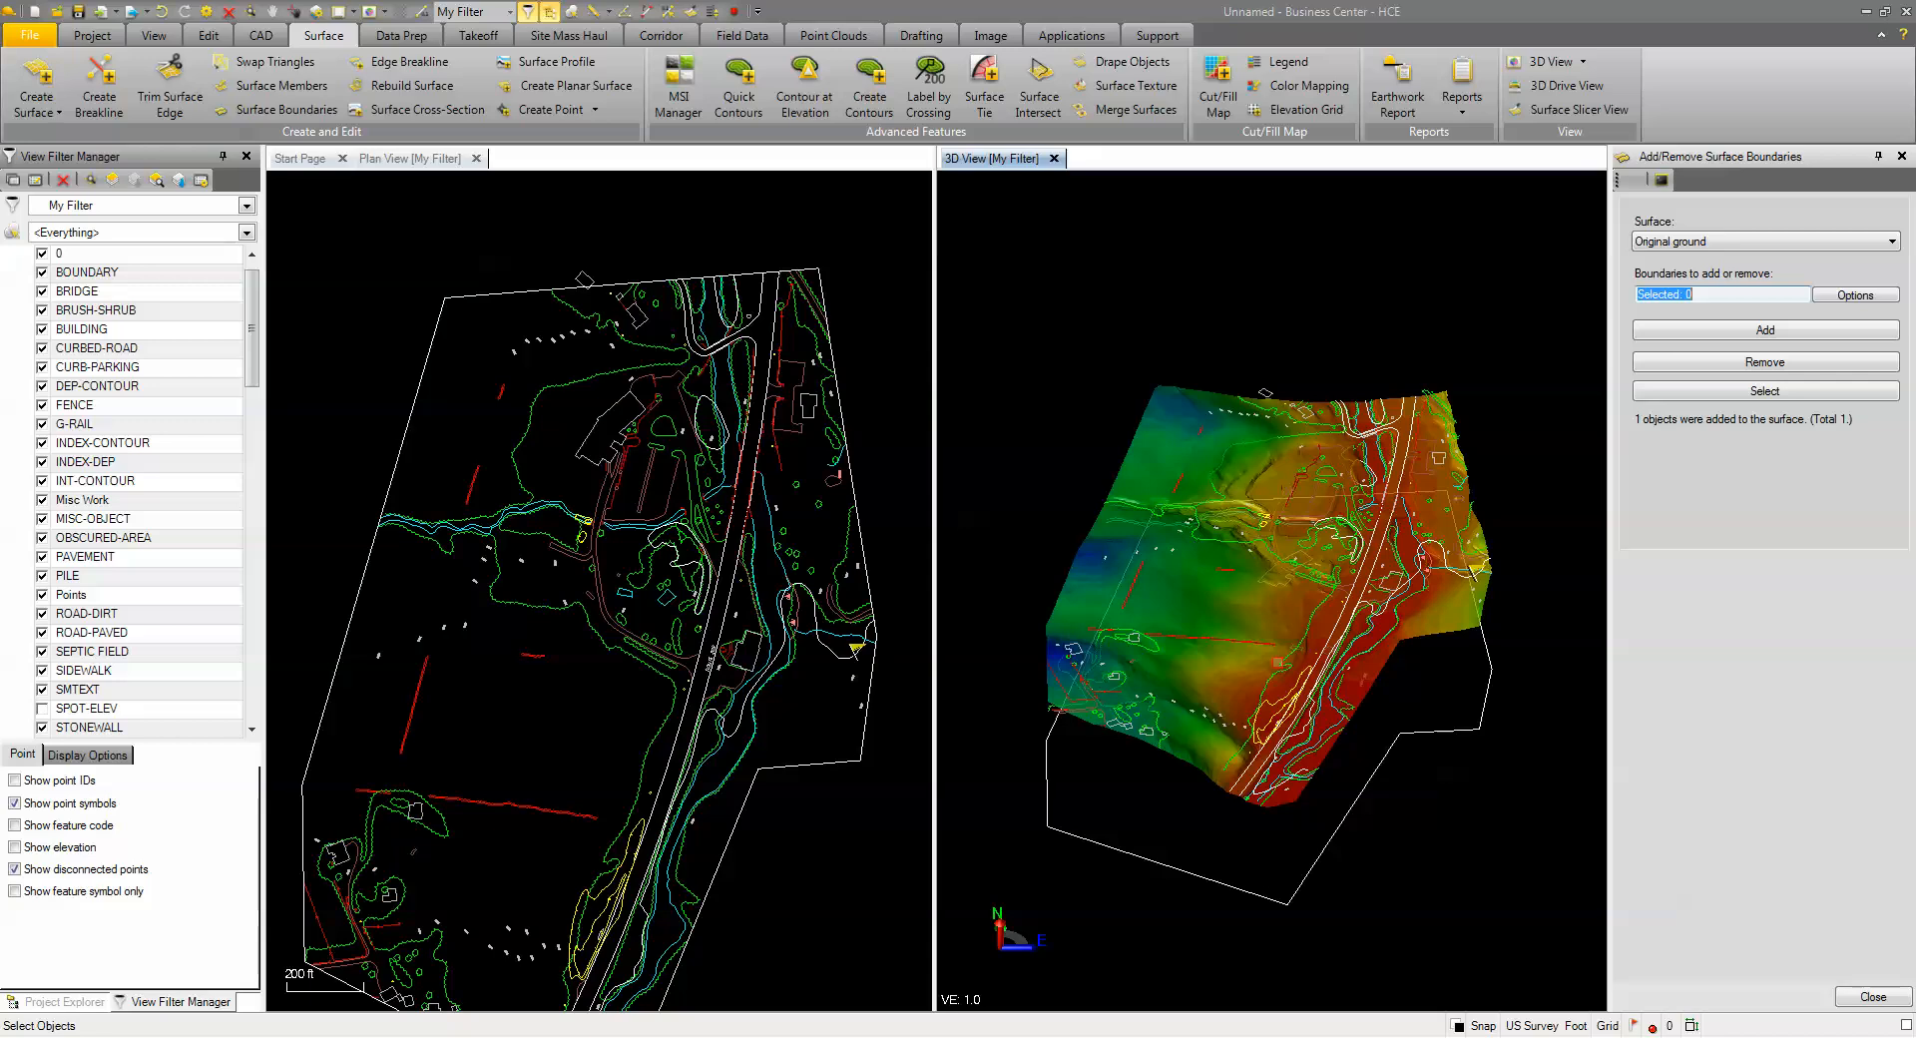